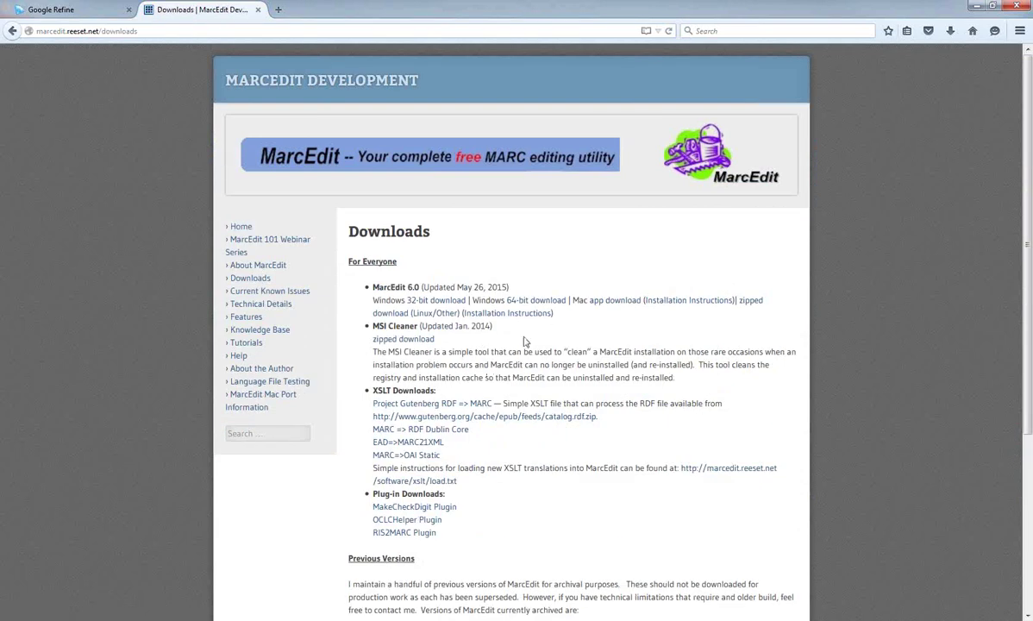
Step: Launch the MarcEdit application from the marcedit folder inside MarcEdit\marcedit.bin on the removable disk (D:)
{"action": "mouse_move", "coordinate": [111, 554]}
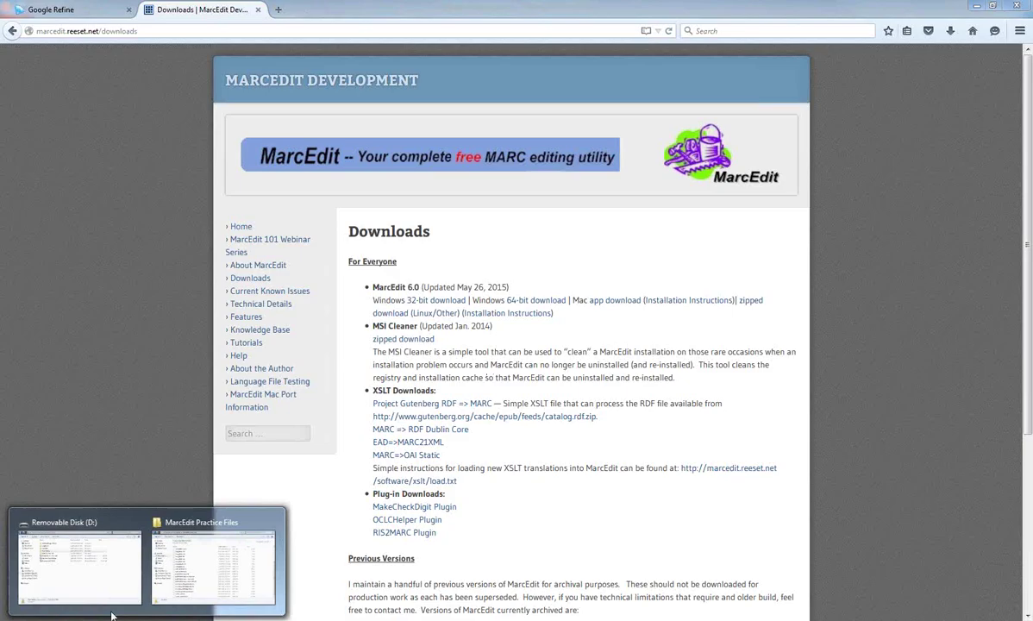
{"action": "mouse_move", "coordinate": [120, 579]}
{"action": "mouse_move", "coordinate": [151, 574]}
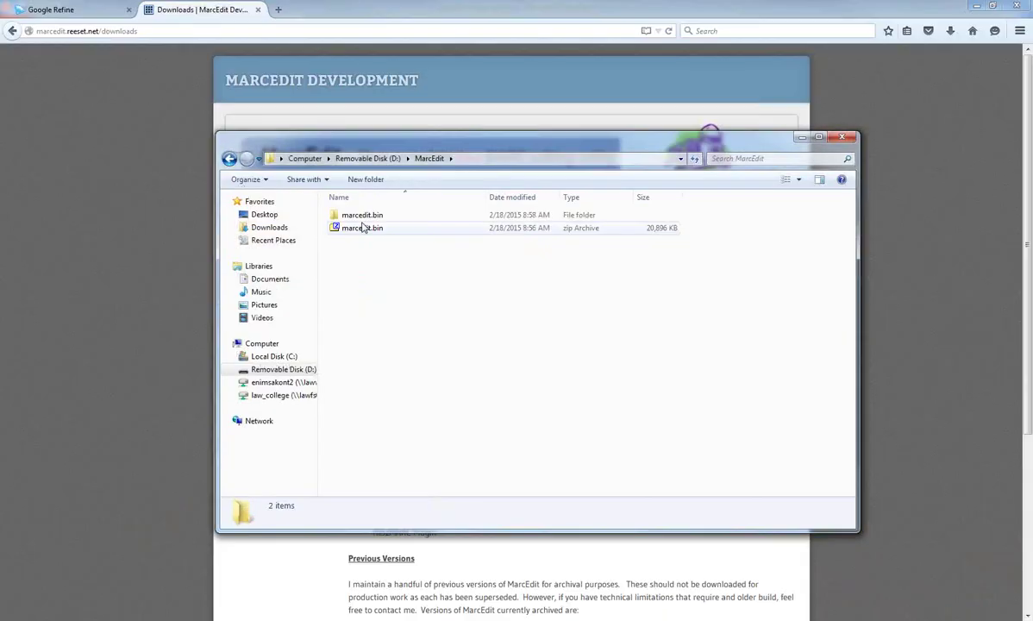
{"action": "double_click", "coordinate": [362, 217]}
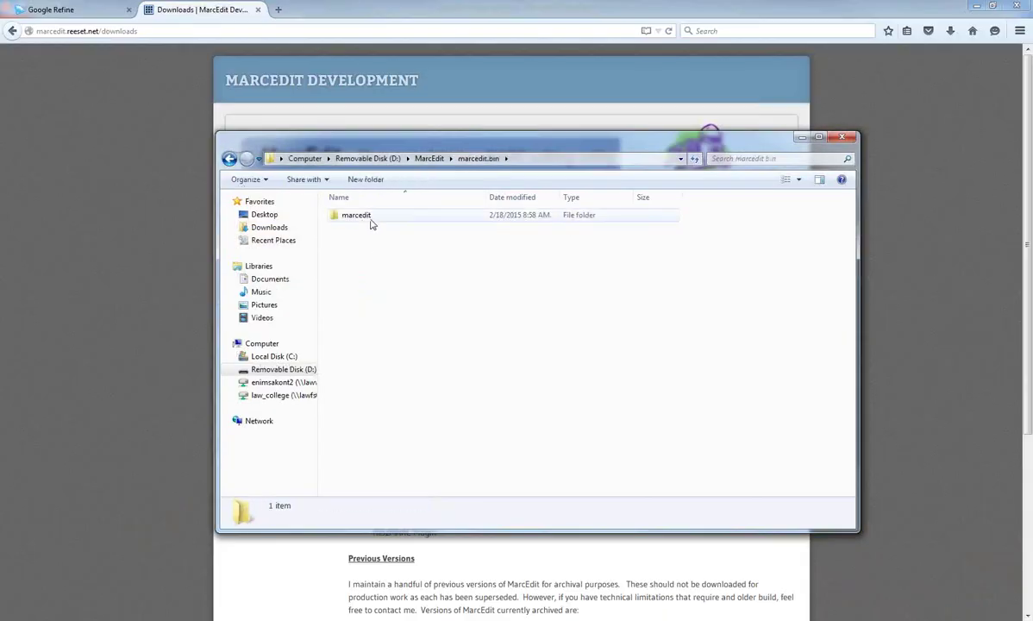
{"action": "double_click", "coordinate": [355, 215]}
{"action": "scroll", "coordinate": [424, 397], "scroll_direction": "down", "scroll_amount": 15}
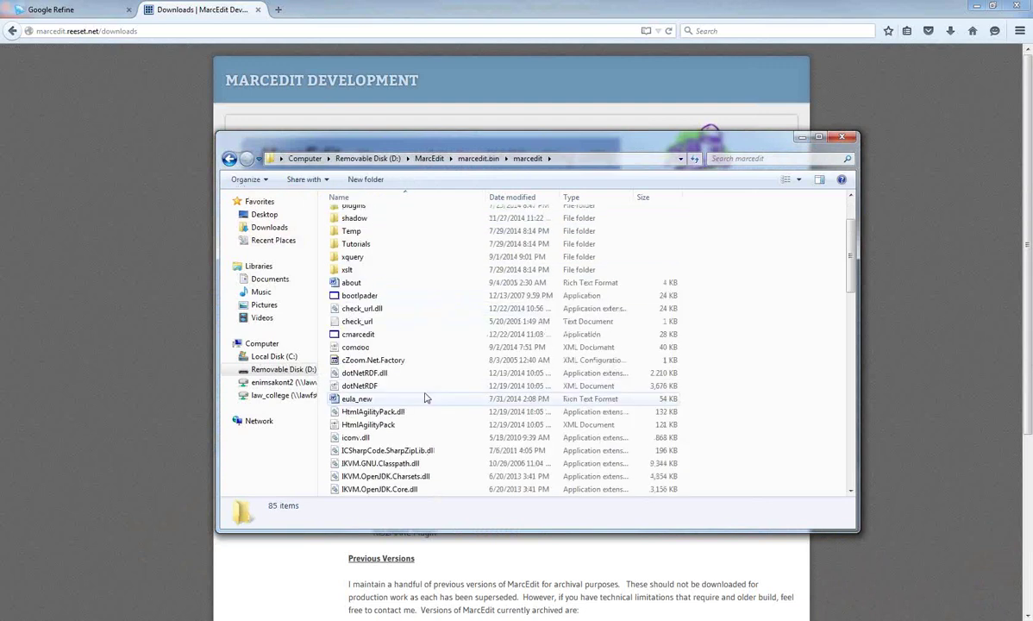
{"action": "scroll", "coordinate": [424, 398], "scroll_direction": "down", "scroll_amount": 5}
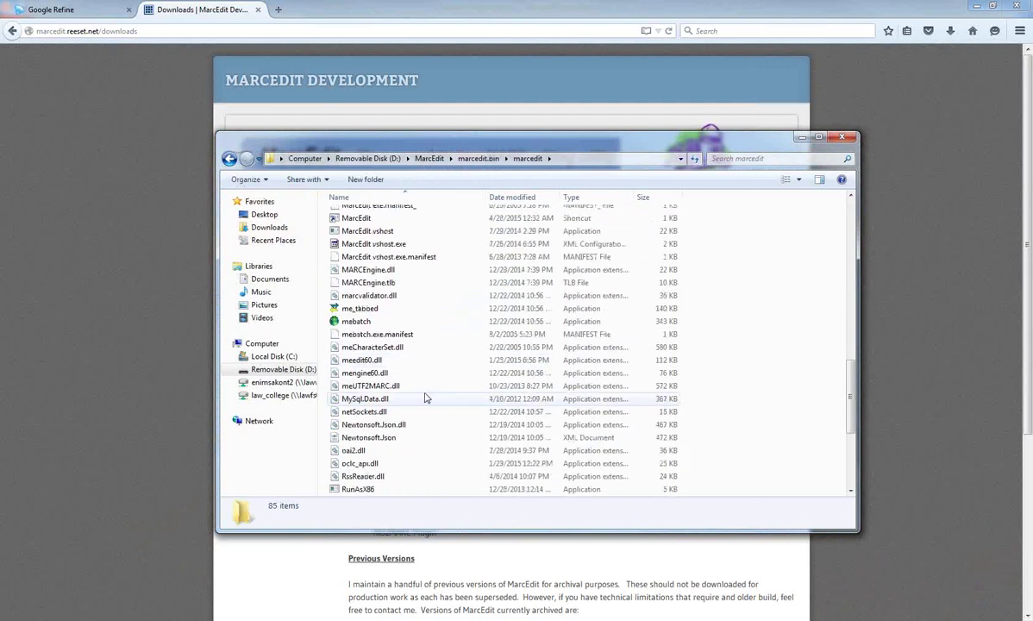
{"action": "scroll", "coordinate": [424, 397], "scroll_direction": "up", "scroll_amount": 5}
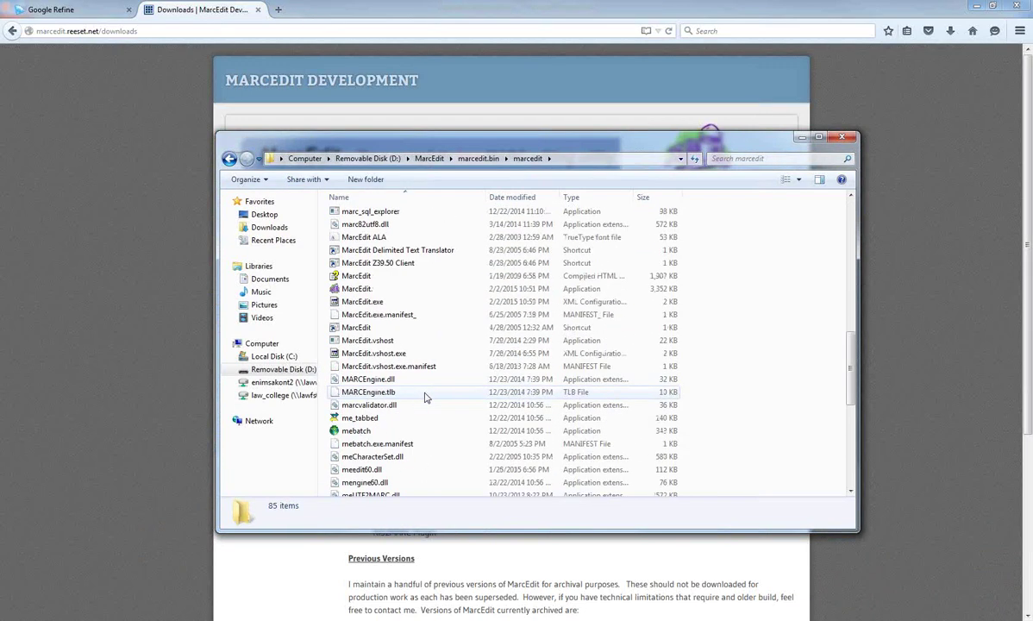
{"action": "left_click", "coordinate": [356, 288]}
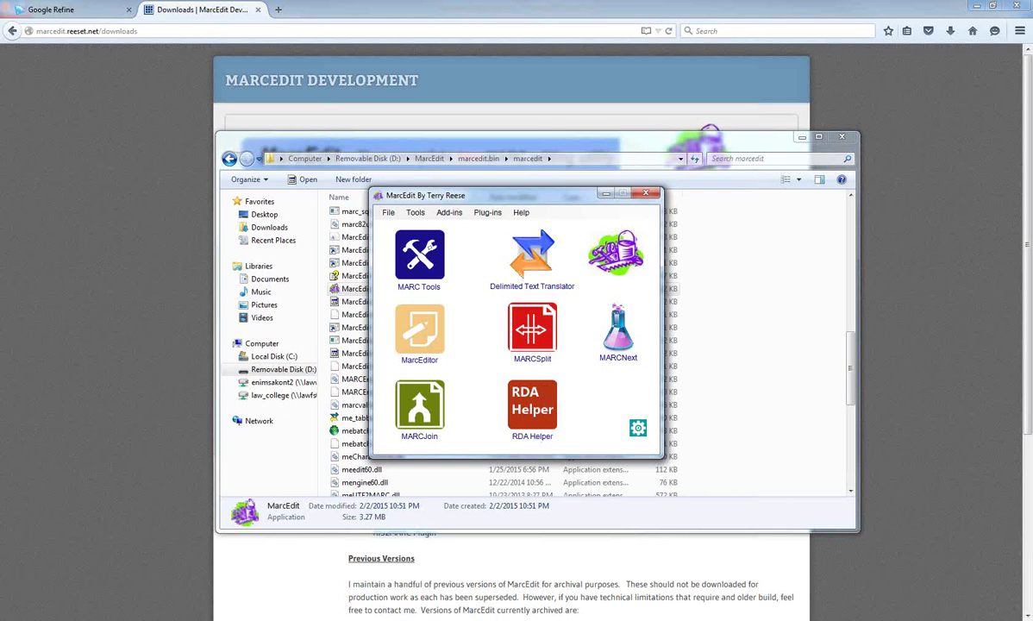
{"action": "key", "text": "alt+Tab"}
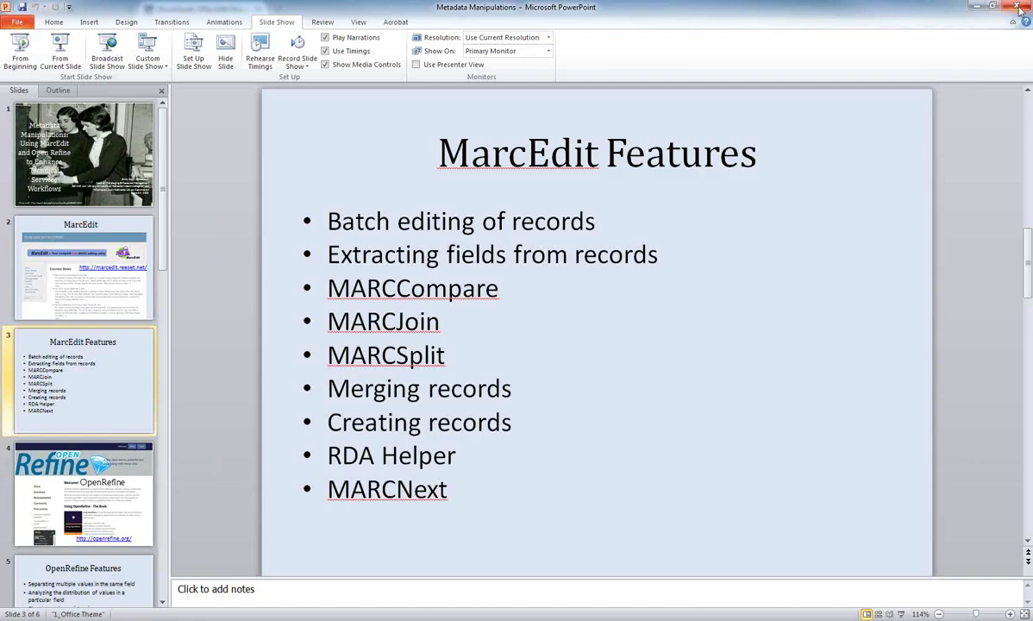
{"action": "key", "text": "alt+Tab"}
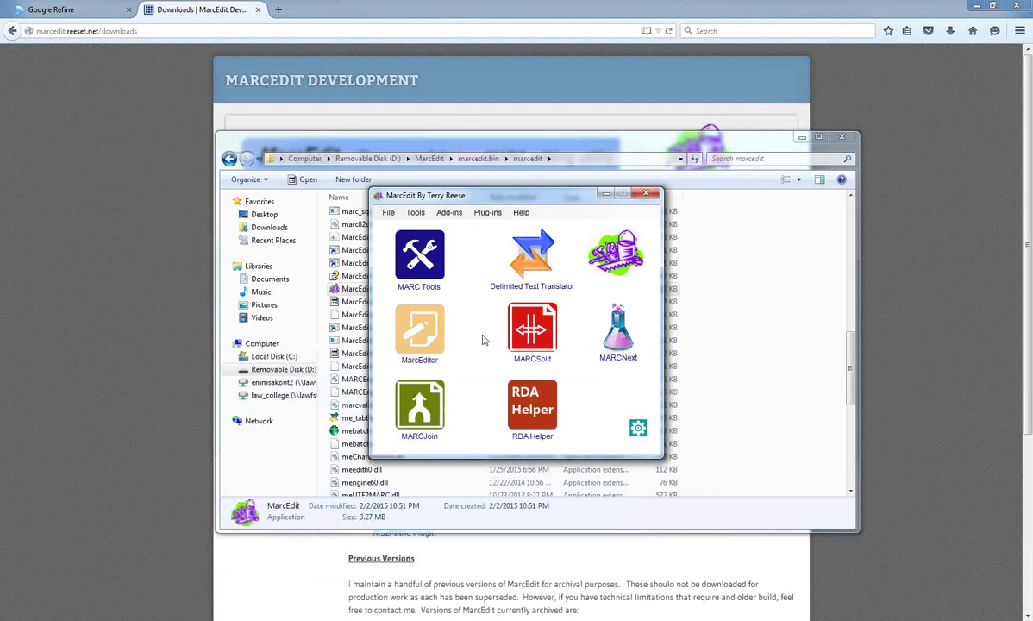
Step: Convert JuneNEDocs.mrc from the MarcEdit Practice Files folder to the text file JuneNEDocs.mrk with MarcBreaker in MARC Tools
{"action": "left_click", "coordinate": [430, 269]}
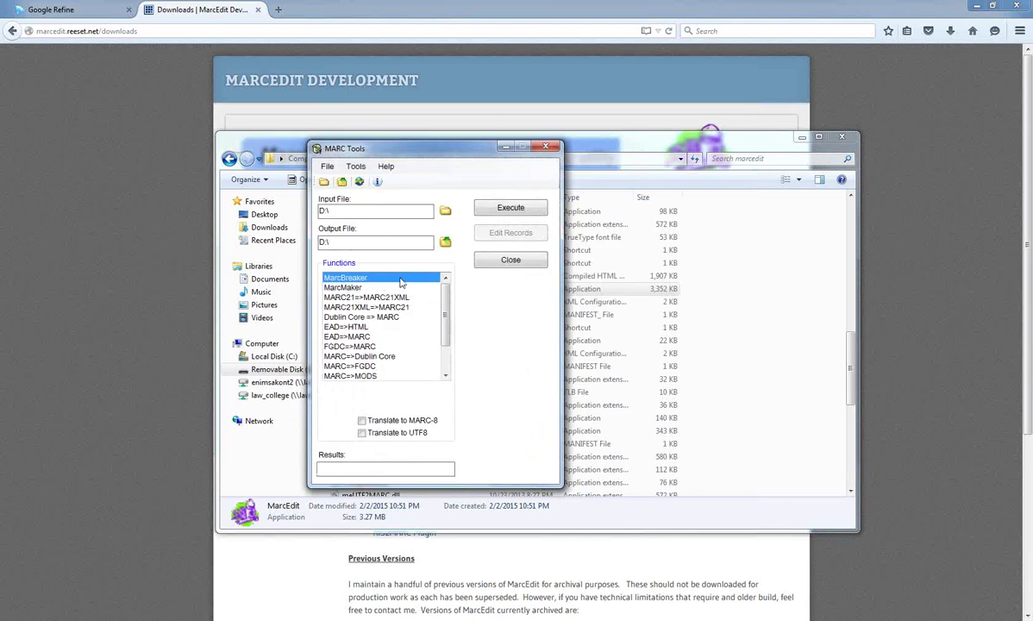
{"action": "left_click", "coordinate": [444, 213]}
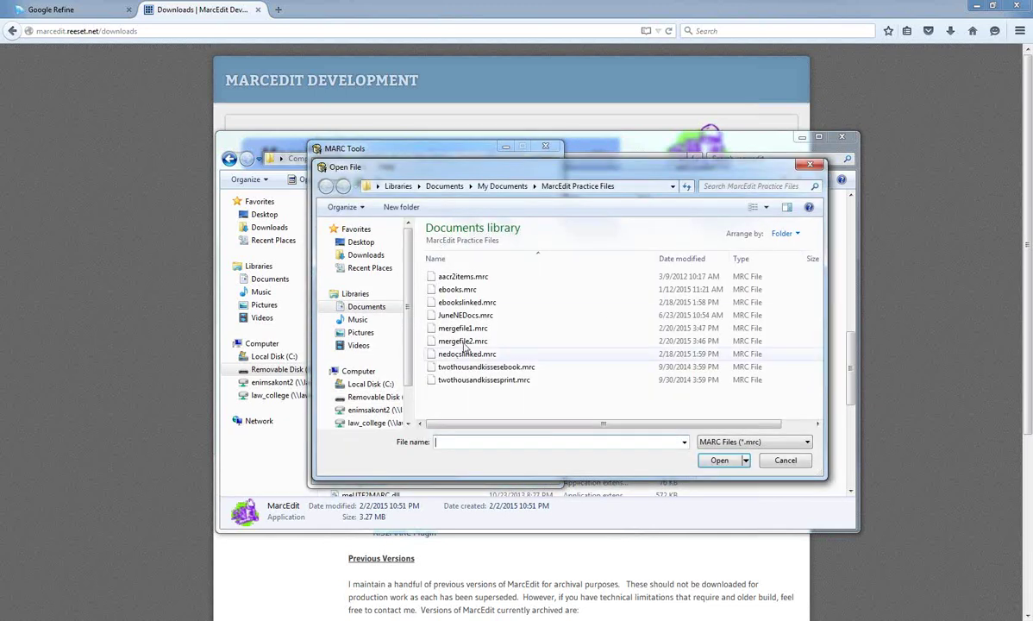
{"action": "left_click", "coordinate": [470, 316]}
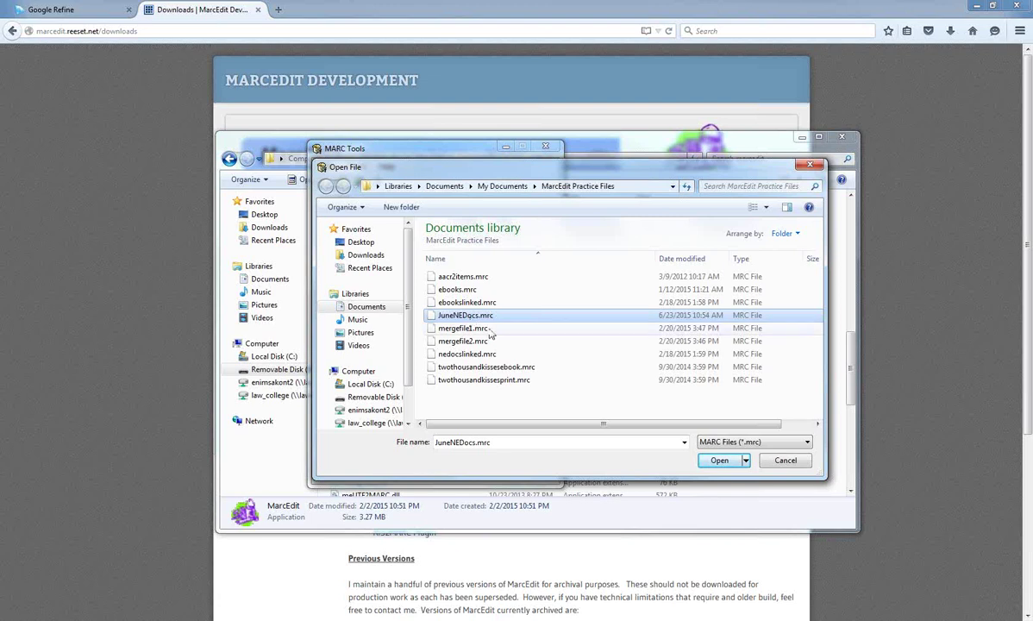
{"action": "left_click", "coordinate": [705, 463]}
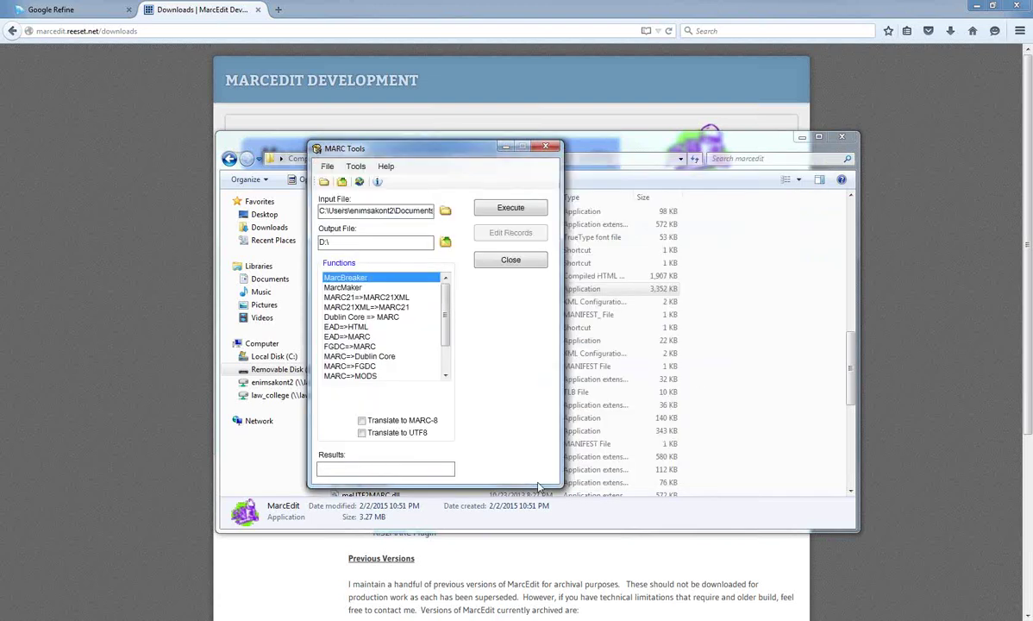
{"action": "left_click", "coordinate": [445, 242]}
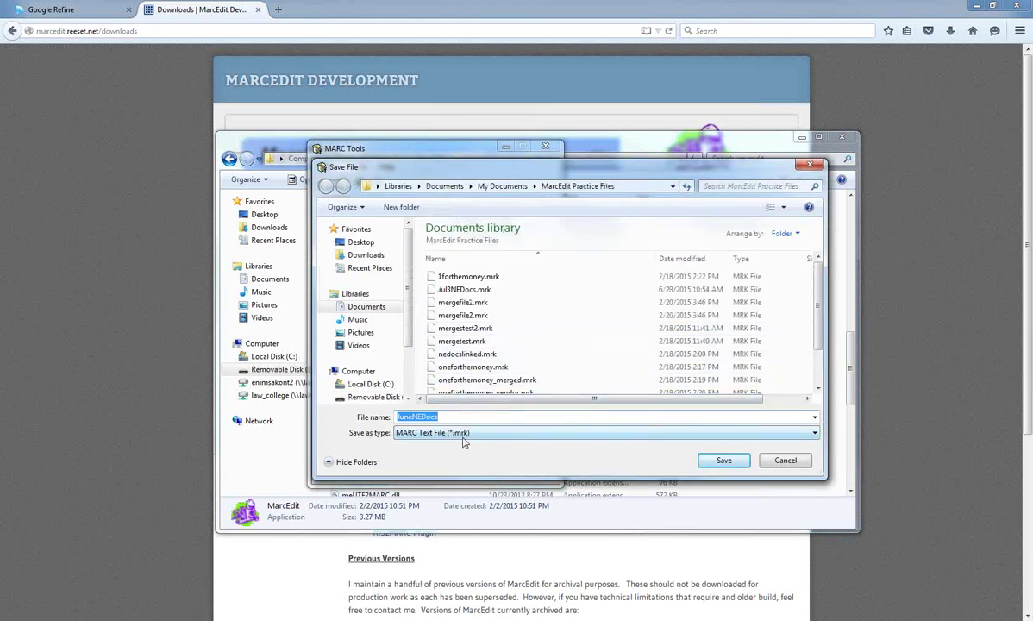
{"action": "left_click", "coordinate": [713, 463]}
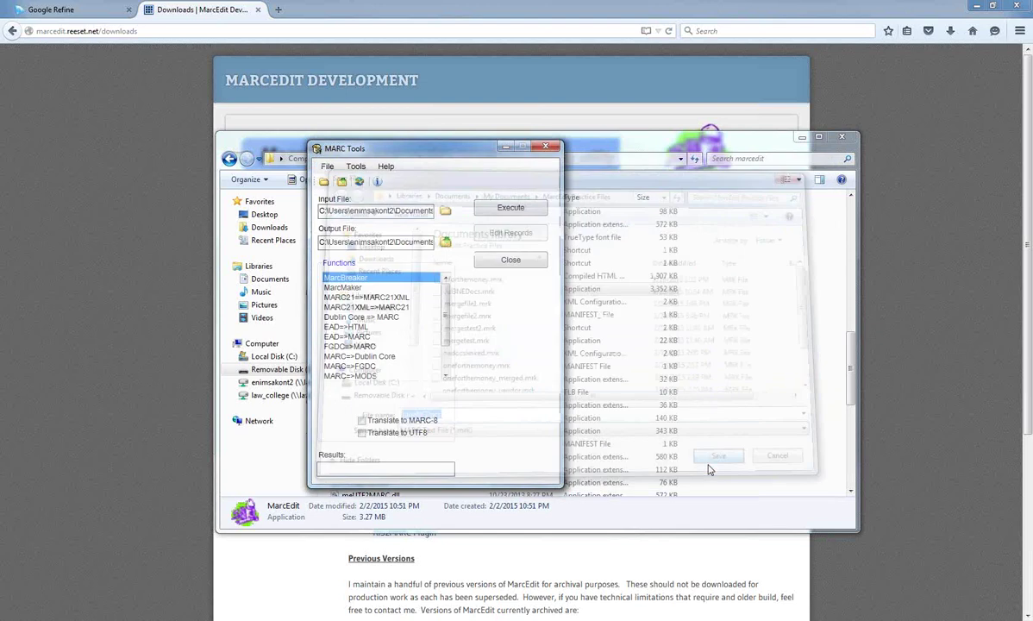
{"action": "left_click", "coordinate": [501, 210]}
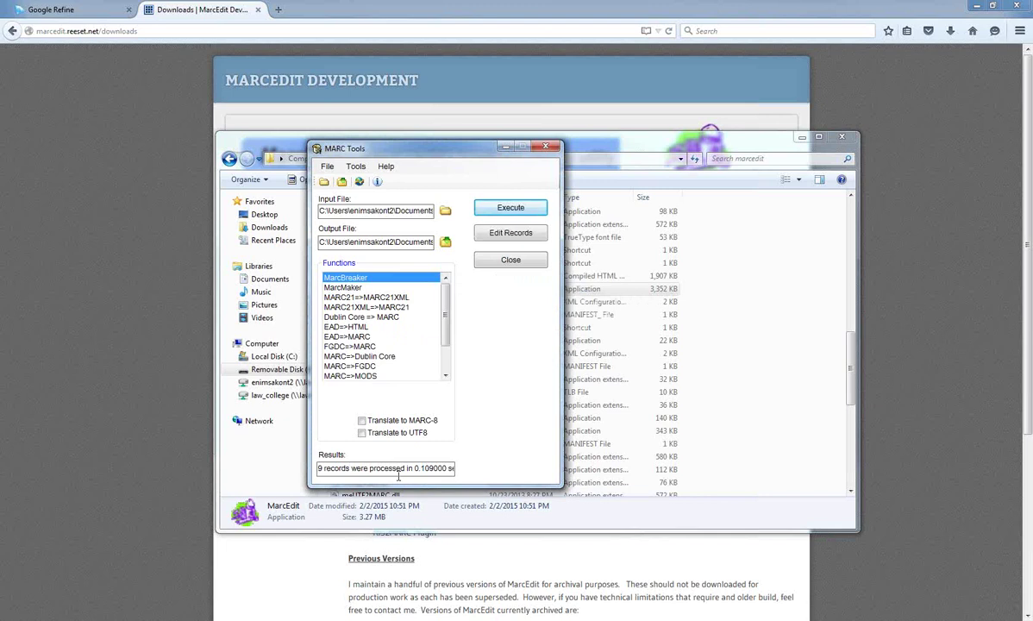
Step: Open the converted records for editing in MarcEditor and look through the fields of the first record
{"action": "left_click", "coordinate": [516, 238]}
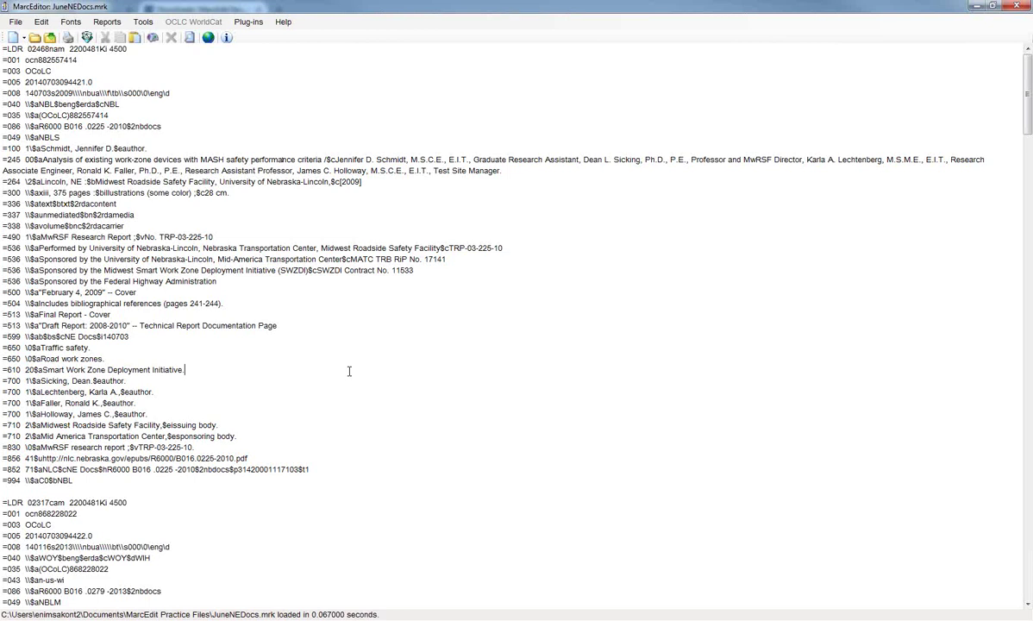
{"action": "scroll", "coordinate": [349, 371], "scroll_direction": "down", "scroll_amount": 1}
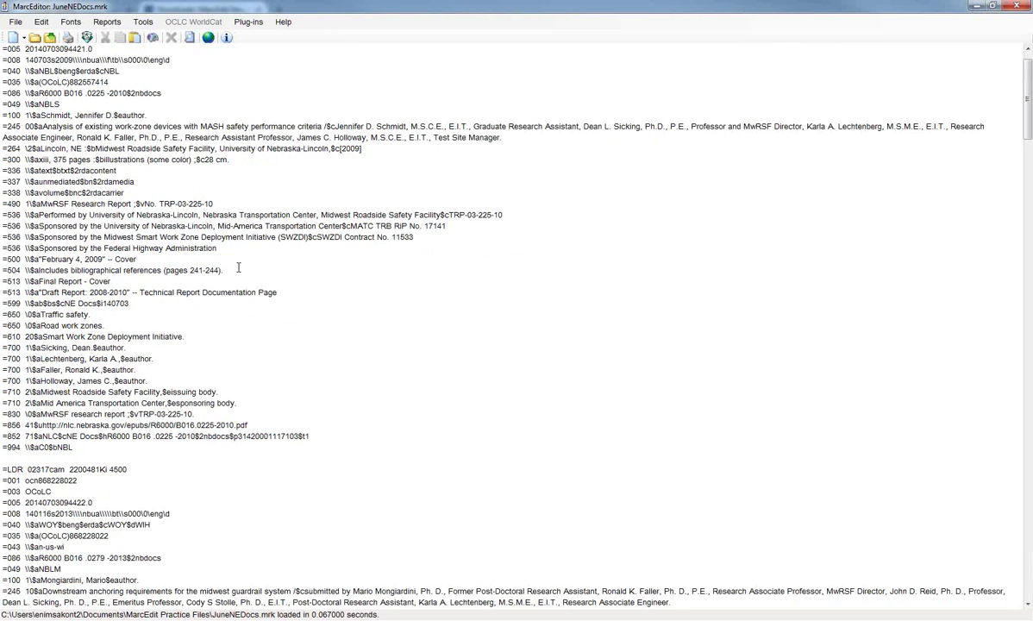
{"action": "left_click", "coordinate": [271, 425]}
{"action": "scroll", "coordinate": [274, 427], "scroll_direction": "down", "scroll_amount": 2}
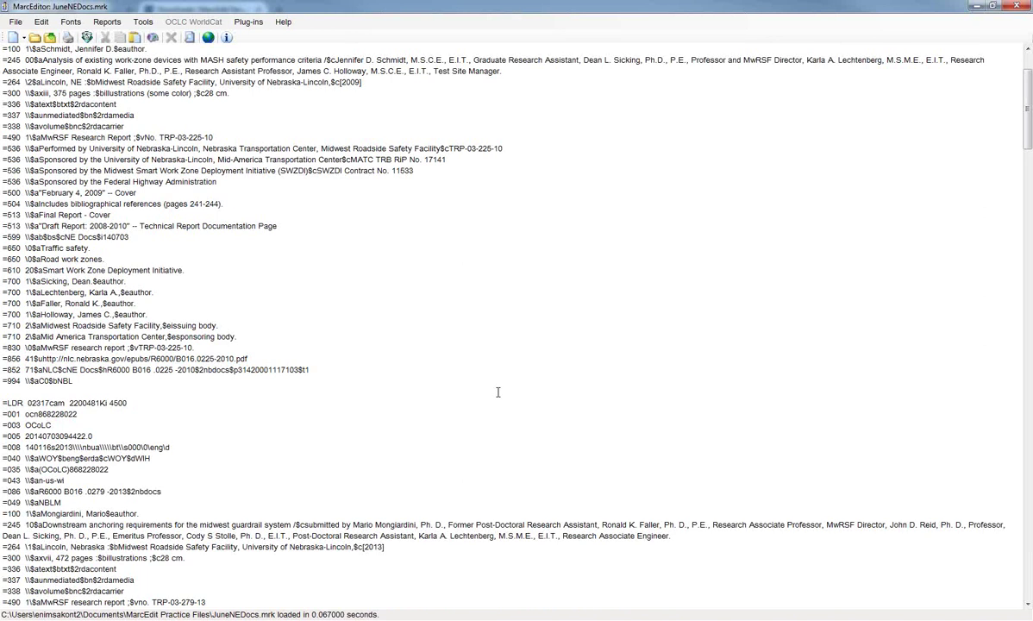
{"action": "left_click", "coordinate": [231, 258]}
{"action": "scroll", "coordinate": [231, 258], "scroll_direction": "up", "scroll_amount": 3}
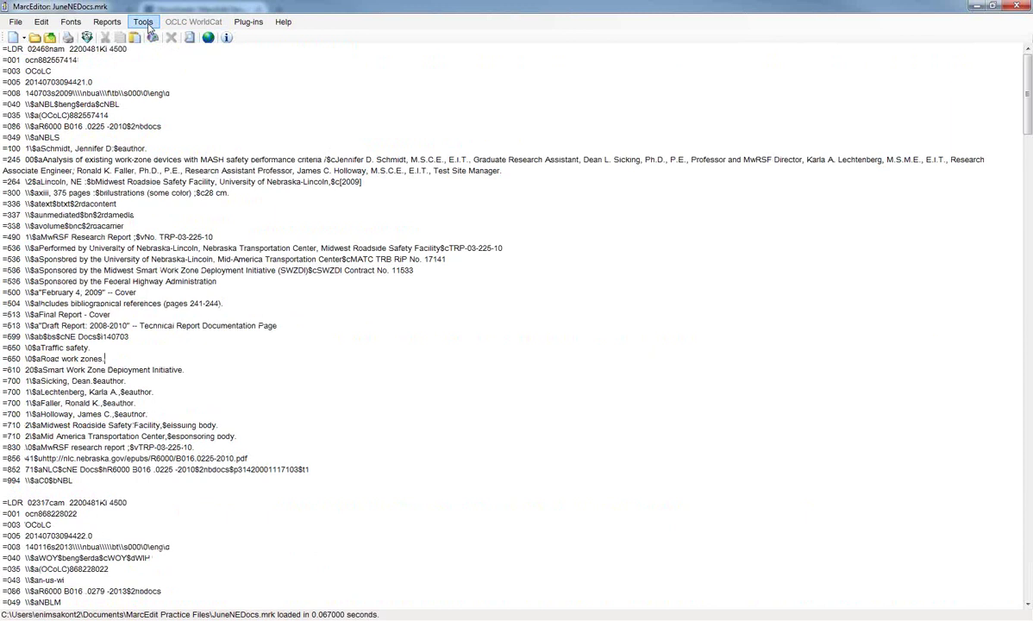
Step: Batch-add a 530 field with the data "Also available as a PDF online." to the records
{"action": "left_click", "coordinate": [143, 22]}
{"action": "left_click", "coordinate": [183, 298]}
{"action": "type", "text": "530"}
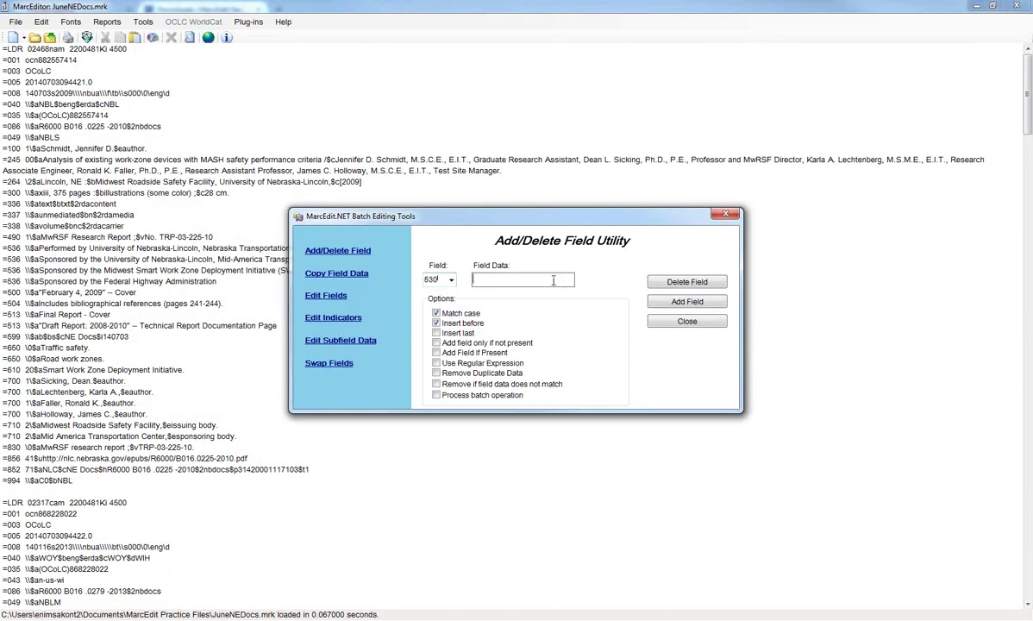
{"action": "left_click", "coordinate": [554, 280]}
{"action": "type", "text": "Also available as a PDF online."}
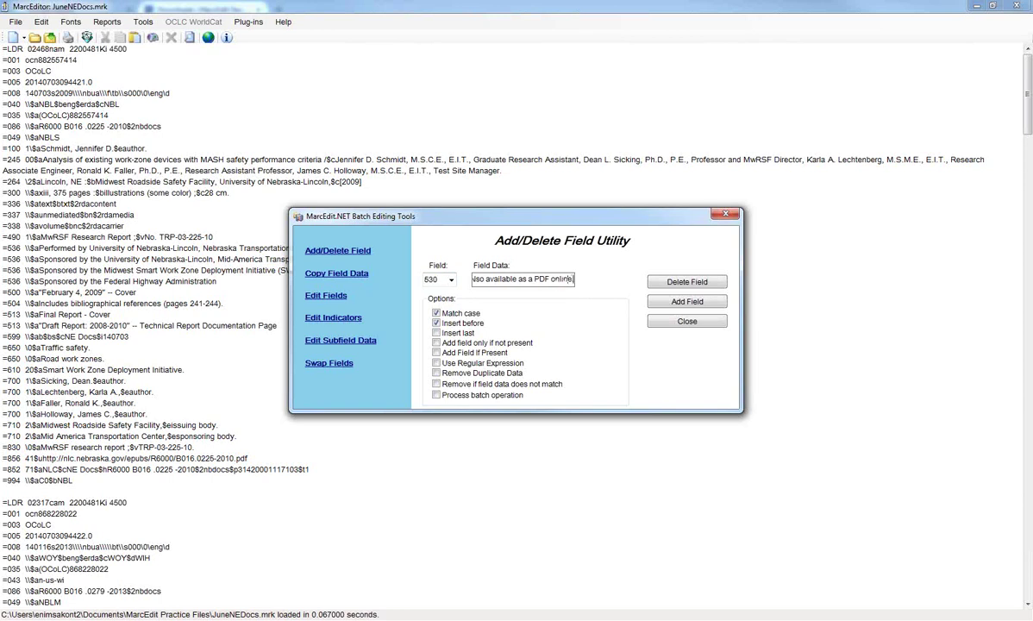
{"action": "left_click", "coordinate": [657, 302]}
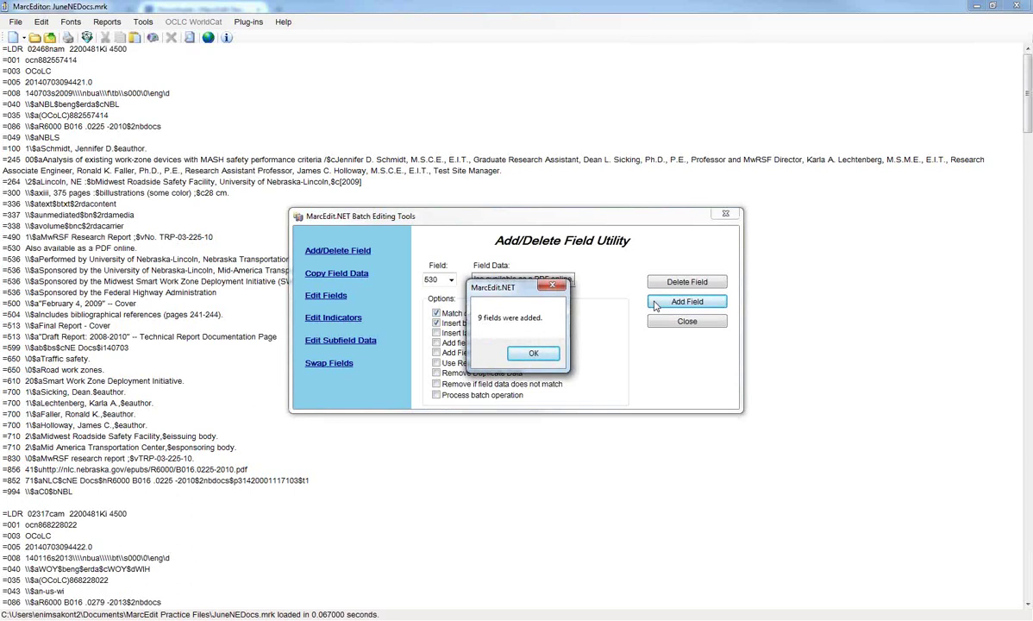
{"action": "left_click", "coordinate": [518, 352]}
{"action": "left_click", "coordinate": [687, 321]}
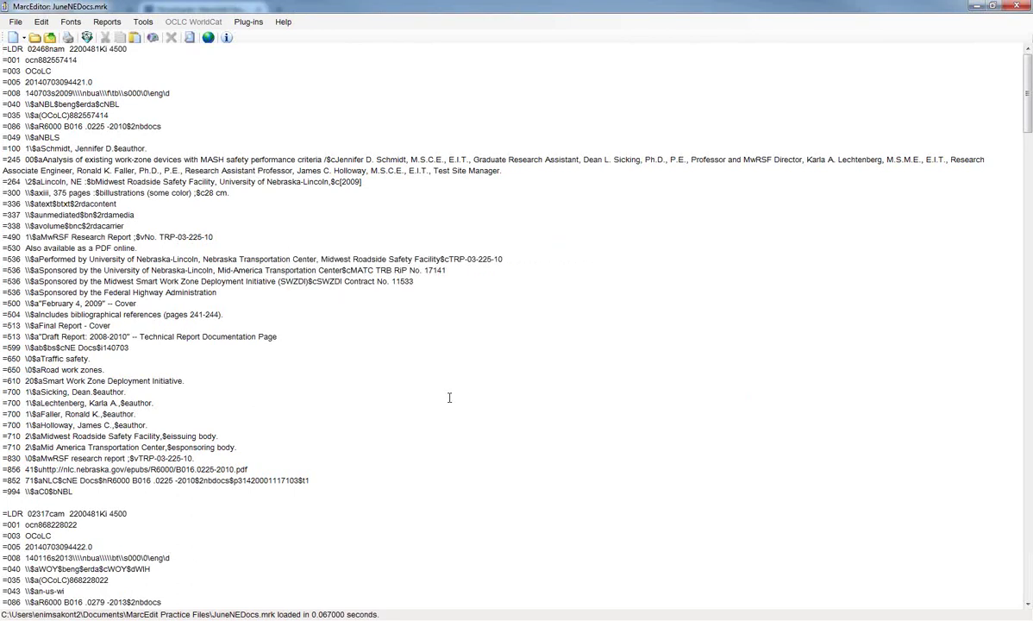
Step: Examine the first records for the added 530 field and its placement among the other fields
{"action": "left_click", "coordinate": [204, 348]}
{"action": "scroll", "coordinate": [74, 360], "scroll_direction": "down", "scroll_amount": 2}
{"action": "scroll", "coordinate": [74, 361], "scroll_direction": "down", "scroll_amount": 4}
{"action": "scroll", "coordinate": [98, 131], "scroll_direction": "up", "scroll_amount": 1}
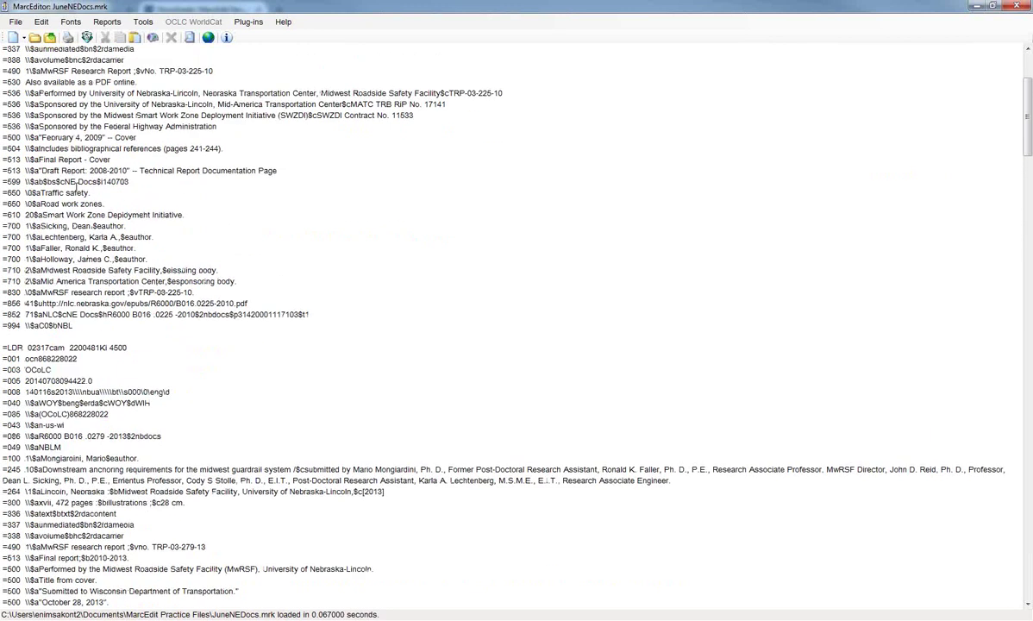
{"action": "left_click_drag", "start_coordinate": [138, 81], "coordinate": [472, 95]}
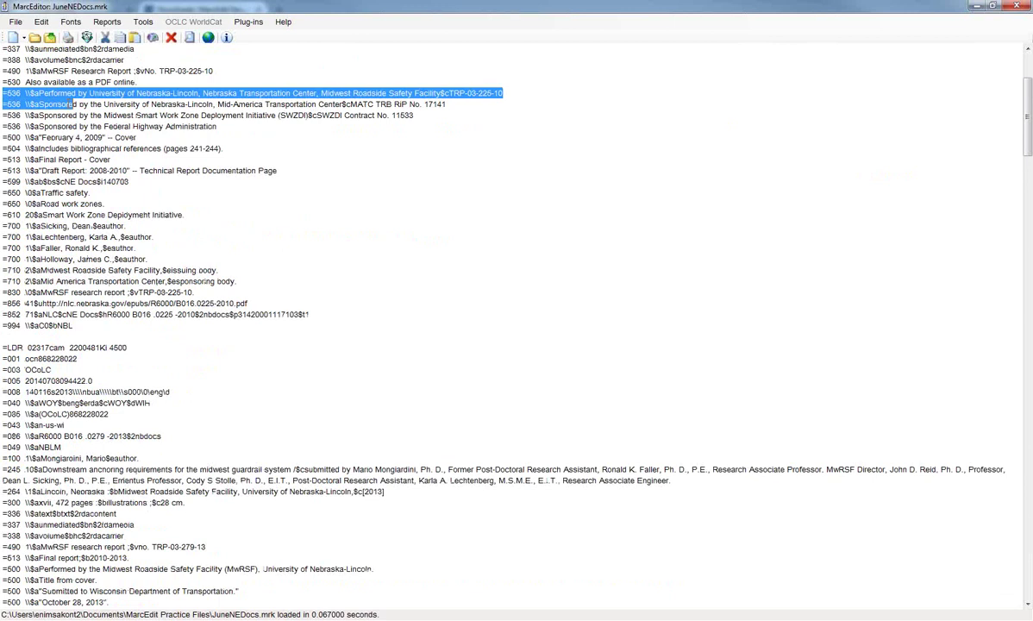
{"action": "left_click_drag", "start_coordinate": [3, 82], "coordinate": [136, 82]}
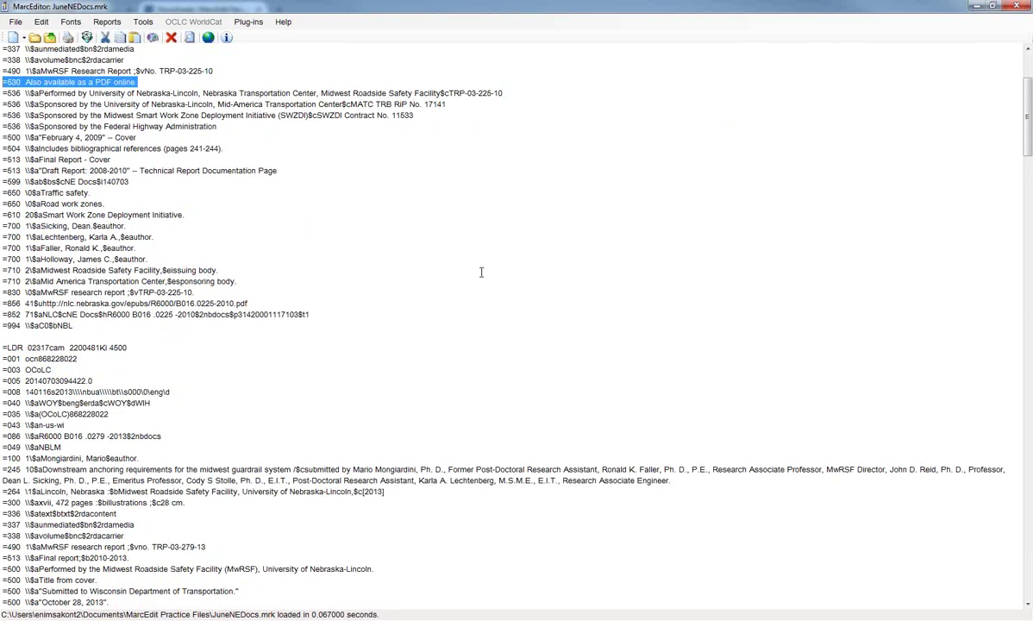
{"action": "scroll", "coordinate": [496, 281], "scroll_direction": "up", "scroll_amount": 1}
{"action": "scroll", "coordinate": [461, 346], "scroll_direction": "up", "scroll_amount": 1}
{"action": "left_click", "coordinate": [459, 347]}
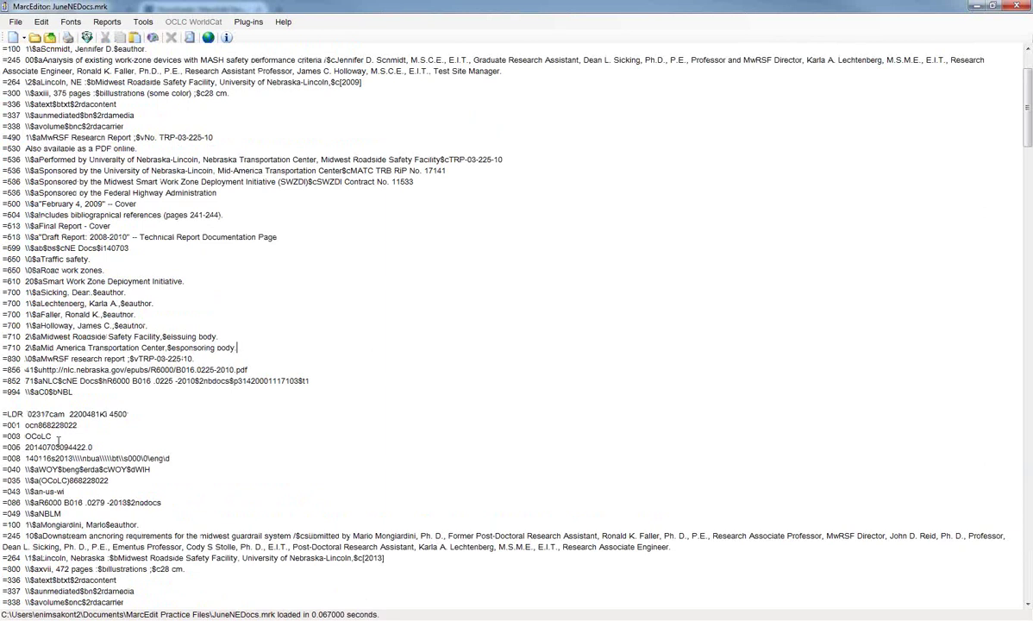
Step: Batch-delete the 994 field from the records, leaving the field data empty
{"action": "left_click_drag", "start_coordinate": [73, 393], "coordinate": [3, 392]}
{"action": "left_click", "coordinate": [138, 387]}
{"action": "left_click", "coordinate": [143, 21]}
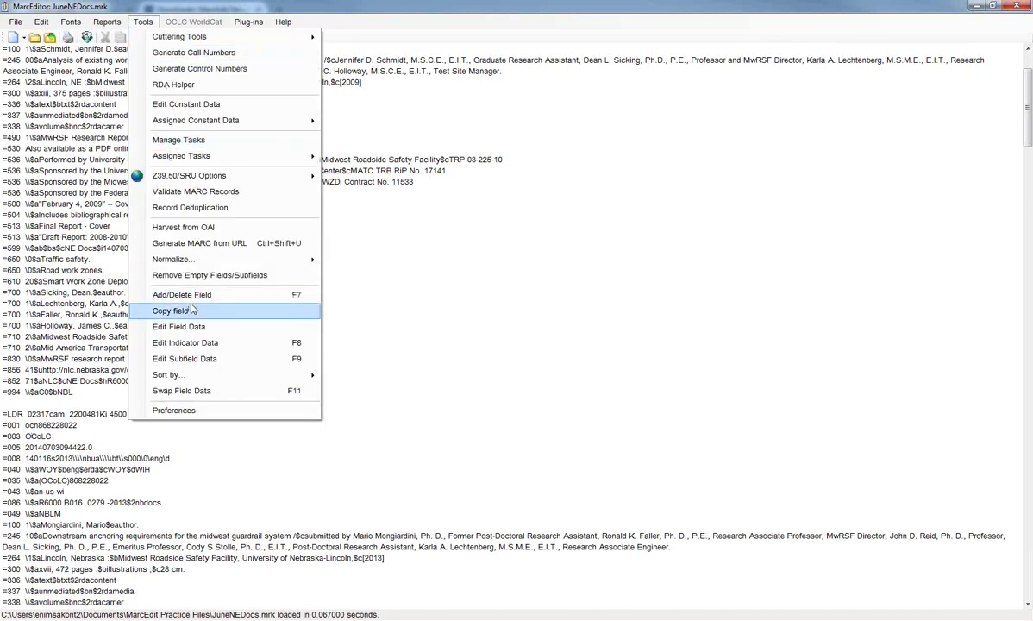
{"action": "left_click", "coordinate": [181, 294]}
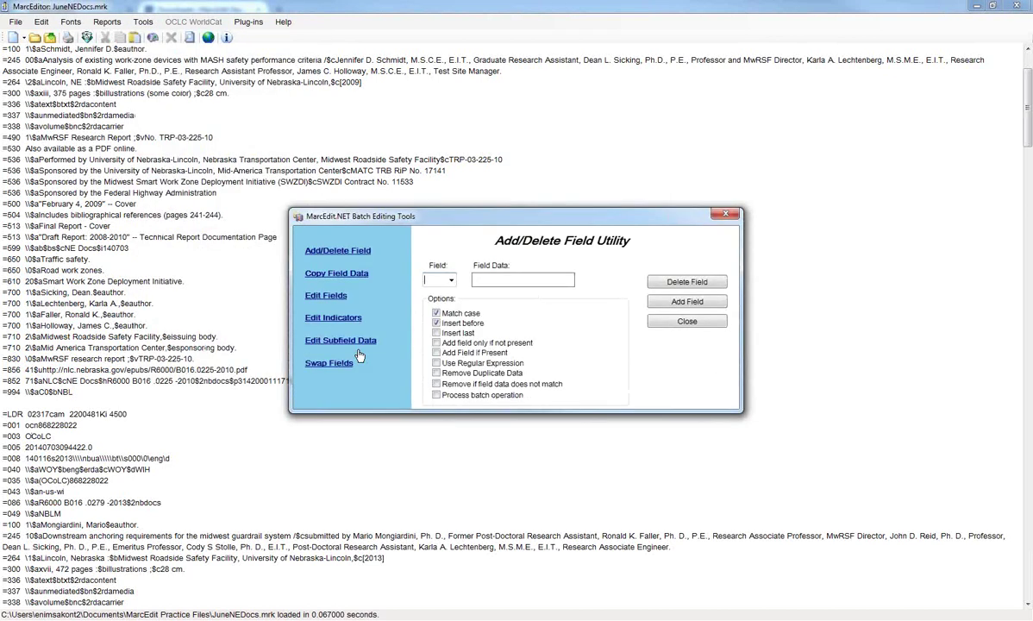
{"action": "type", "text": "994"}
{"action": "left_click", "coordinate": [569, 281]}
{"action": "left_click", "coordinate": [687, 282]}
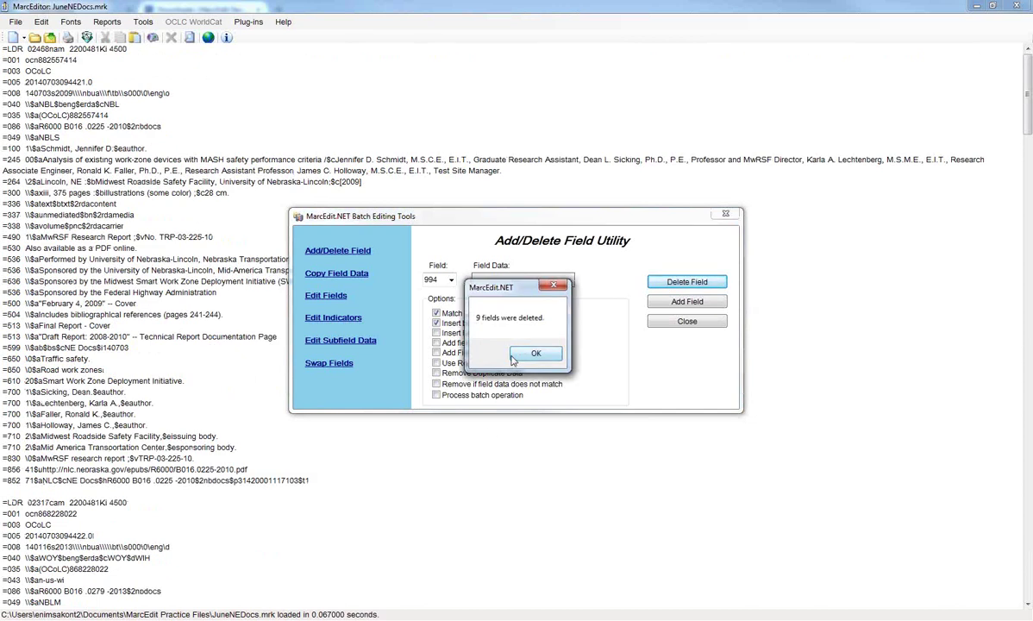
{"action": "left_click", "coordinate": [531, 353]}
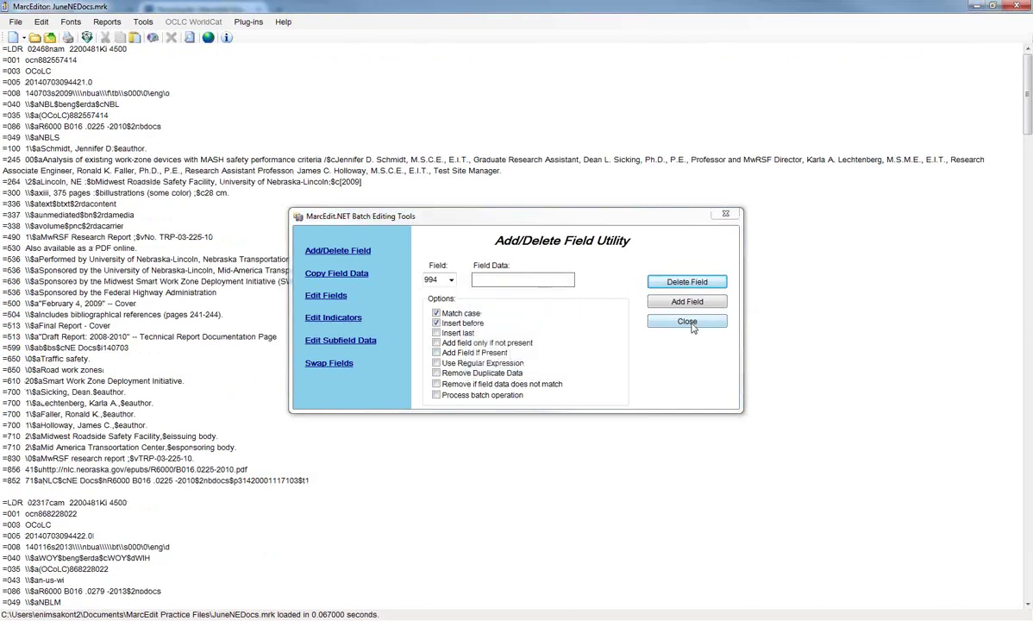
{"action": "left_click", "coordinate": [690, 323]}
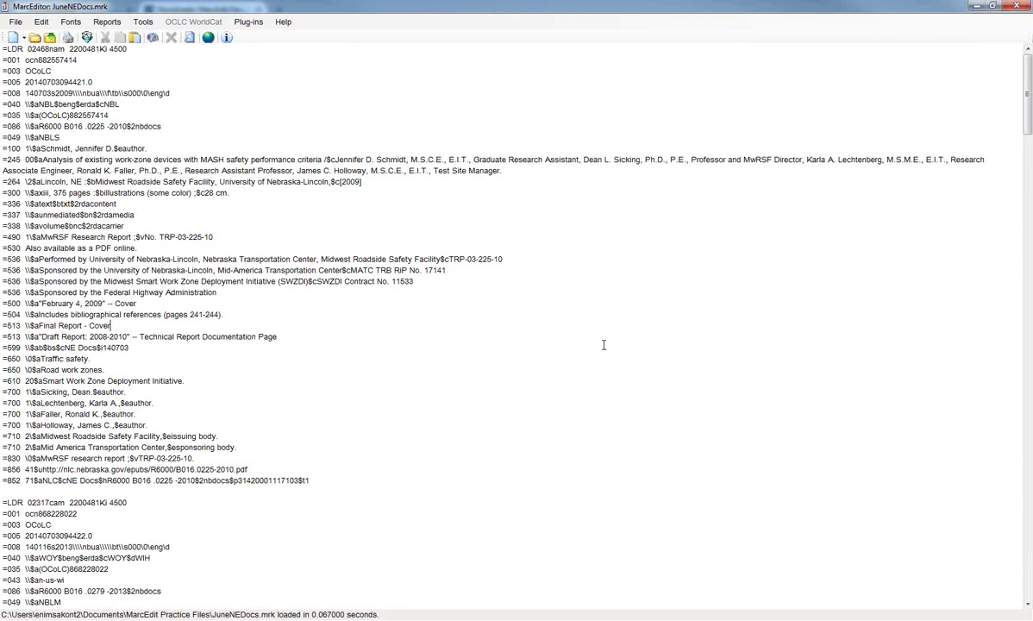
{"action": "key", "text": "alt+Tab"}
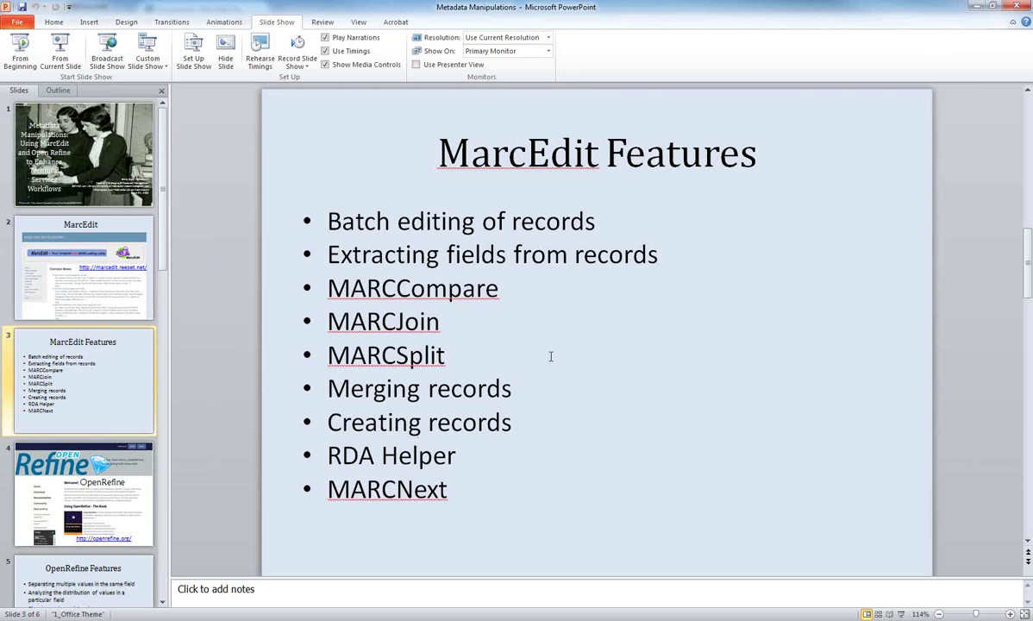
{"action": "left_click", "coordinate": [974, 11]}
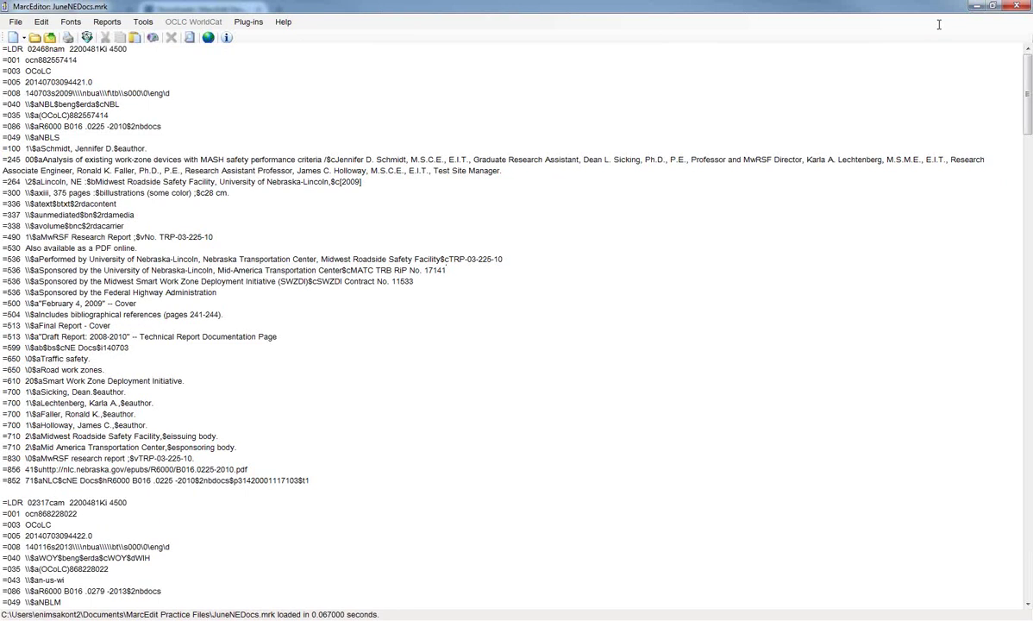
Step: Close the edited JuneNEDocs.mrk file and save its changes
{"action": "scroll", "coordinate": [922, 192], "scroll_direction": "down", "scroll_amount": 1}
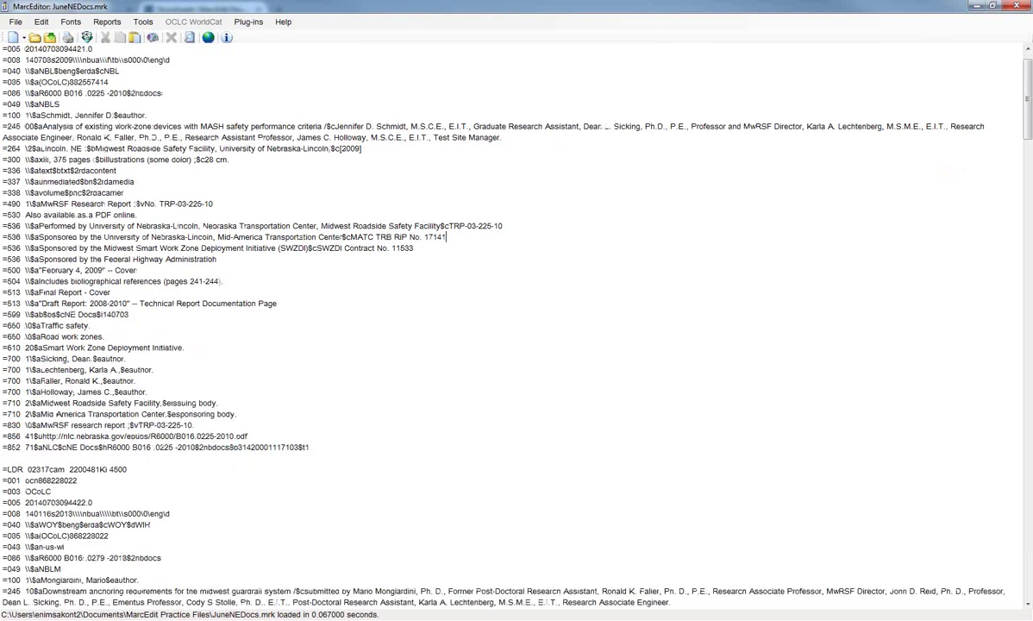
{"action": "scroll", "coordinate": [922, 193], "scroll_direction": "up", "scroll_amount": 1}
{"action": "left_click", "coordinate": [1014, 6]}
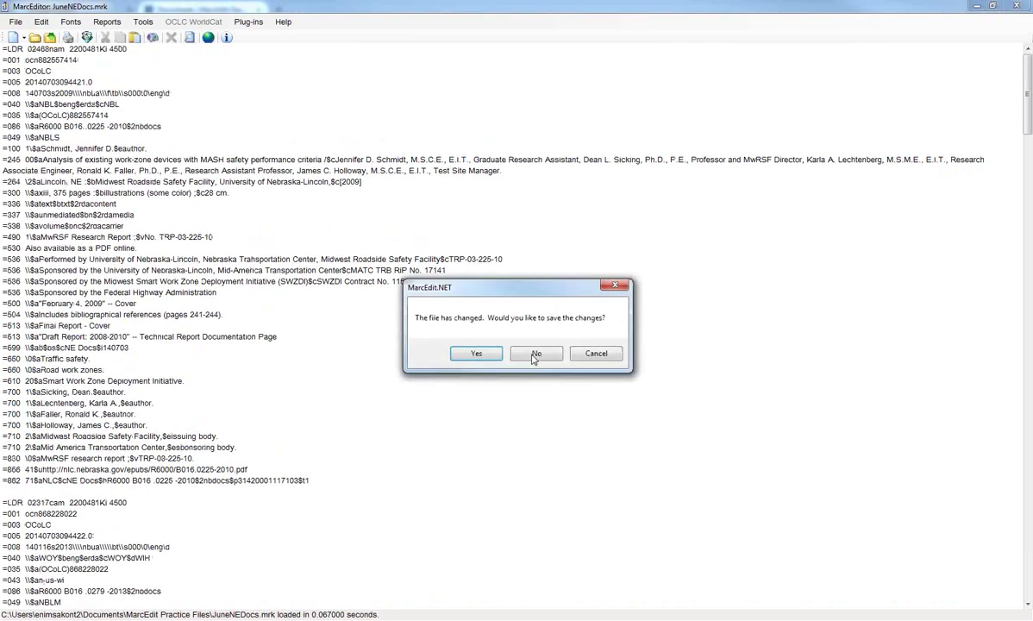
{"action": "left_click", "coordinate": [475, 353]}
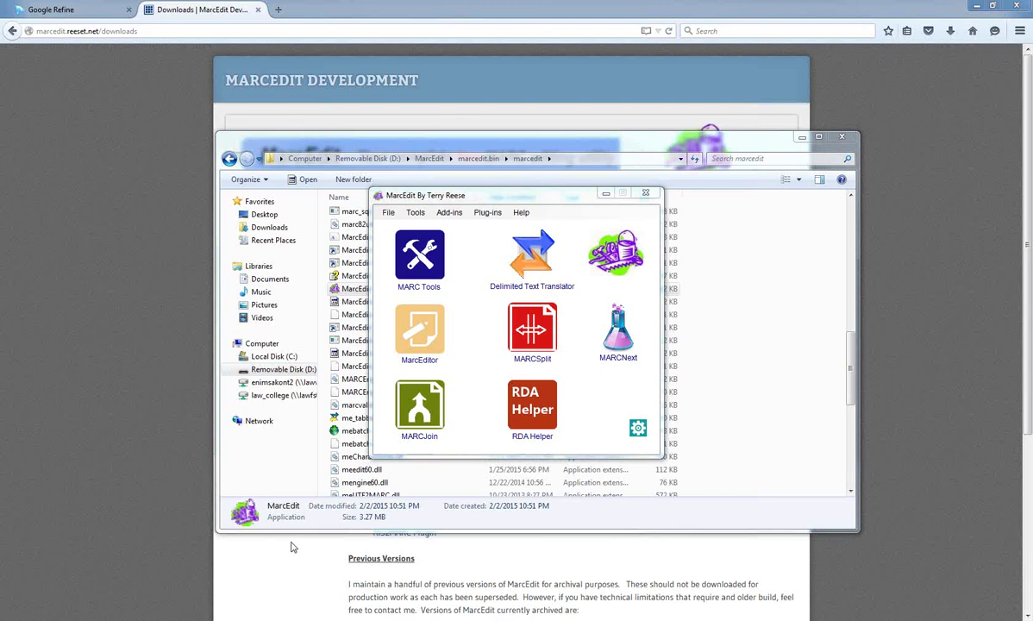
{"action": "left_click", "coordinate": [389, 214]}
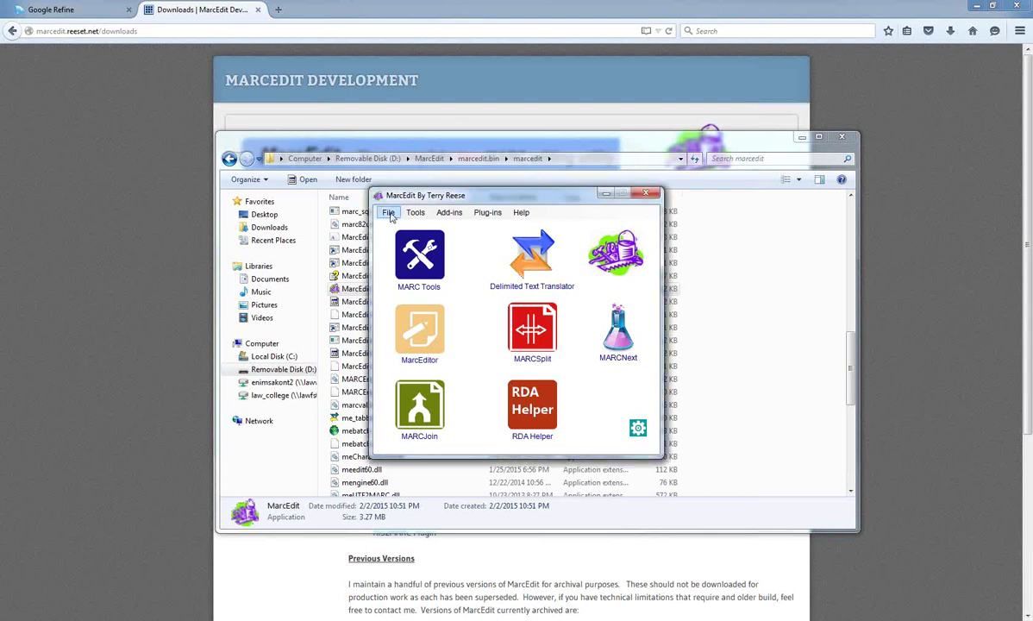
{"action": "left_click", "coordinate": [389, 214]}
{"action": "mouse_move", "coordinate": [415, 213]}
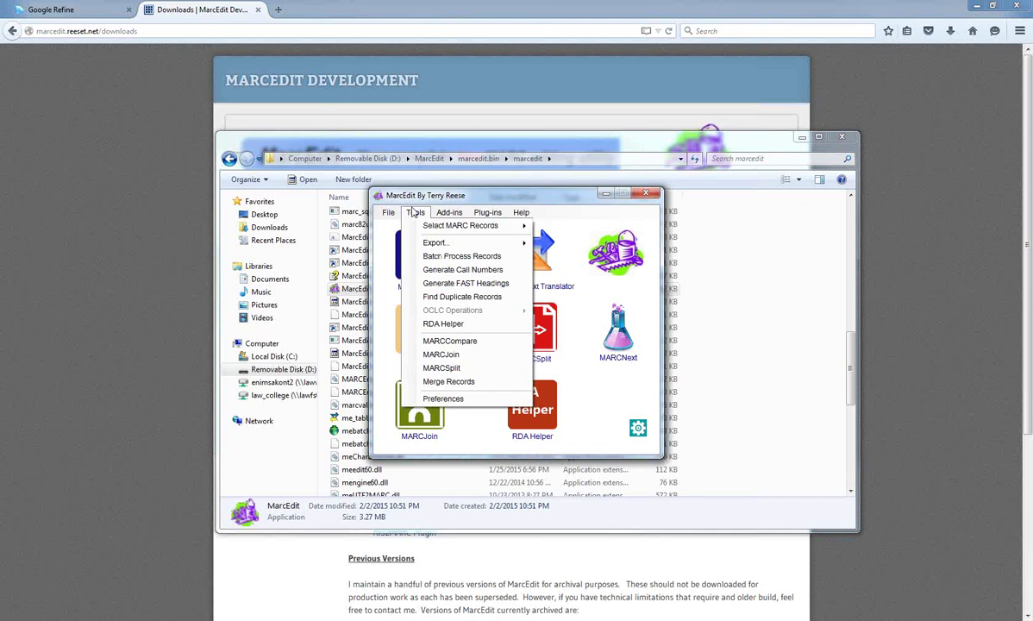
{"action": "left_click", "coordinate": [565, 376]}
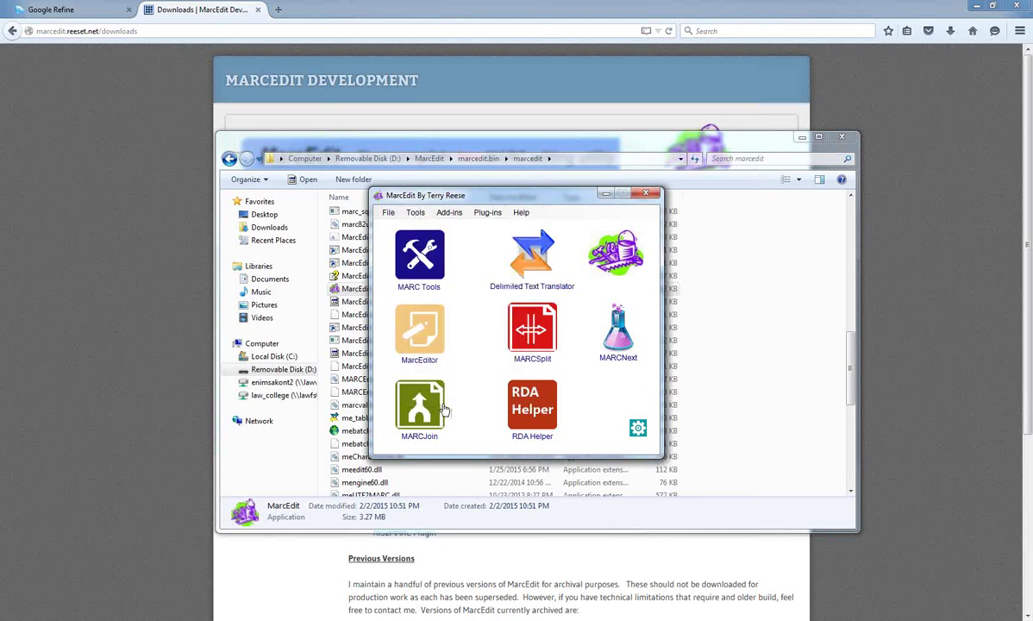
Step: Start a tab-delimited records export with JuneNEDocs.mrc from the MarcEdit Practice Files folder as the source
{"action": "left_click", "coordinate": [416, 213]}
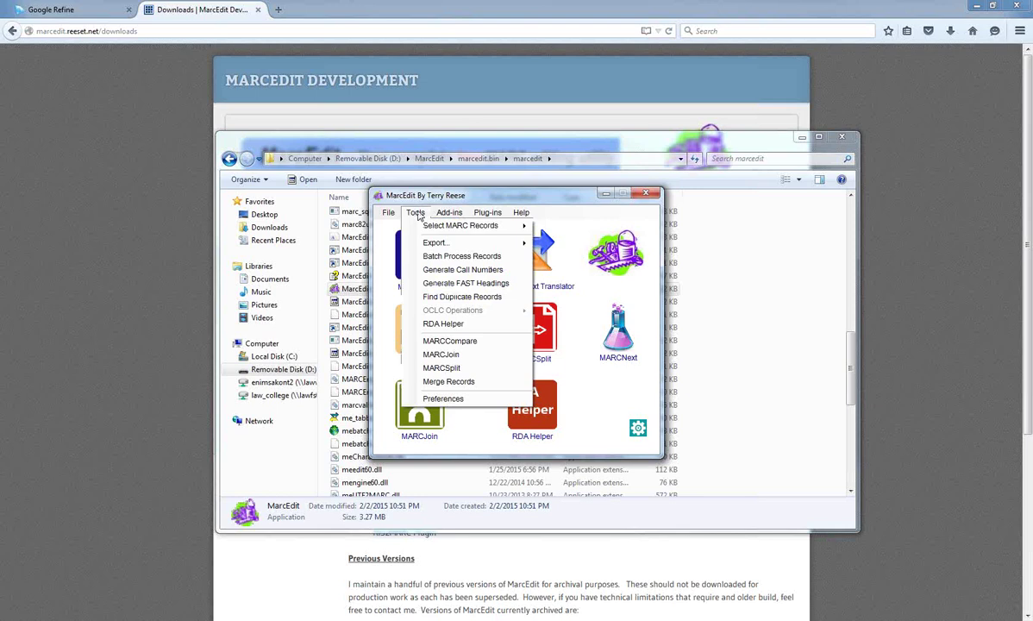
{"action": "mouse_move", "coordinate": [436, 246]}
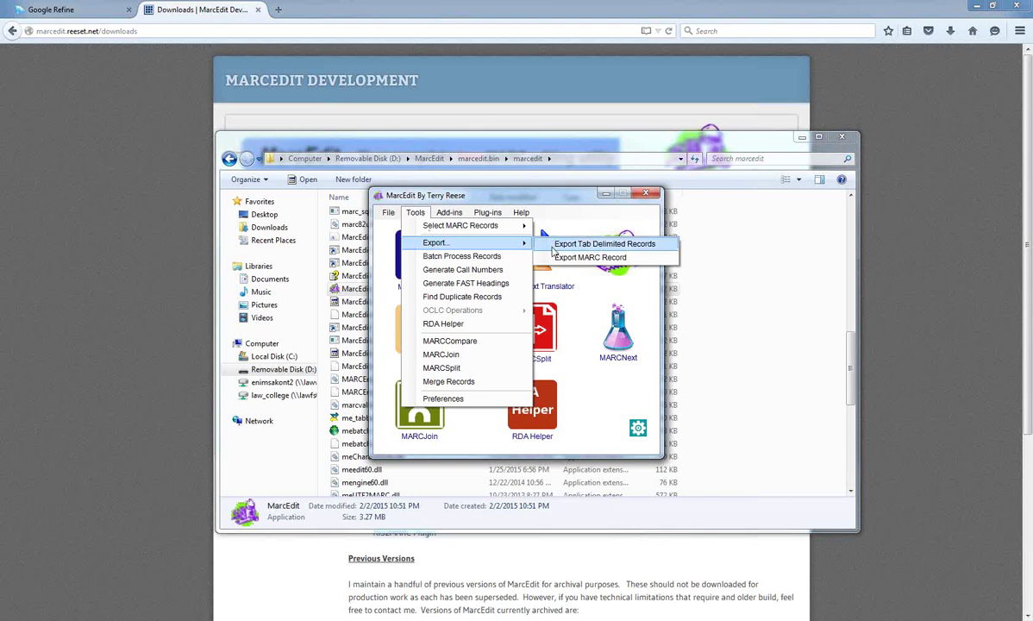
{"action": "left_click", "coordinate": [553, 249]}
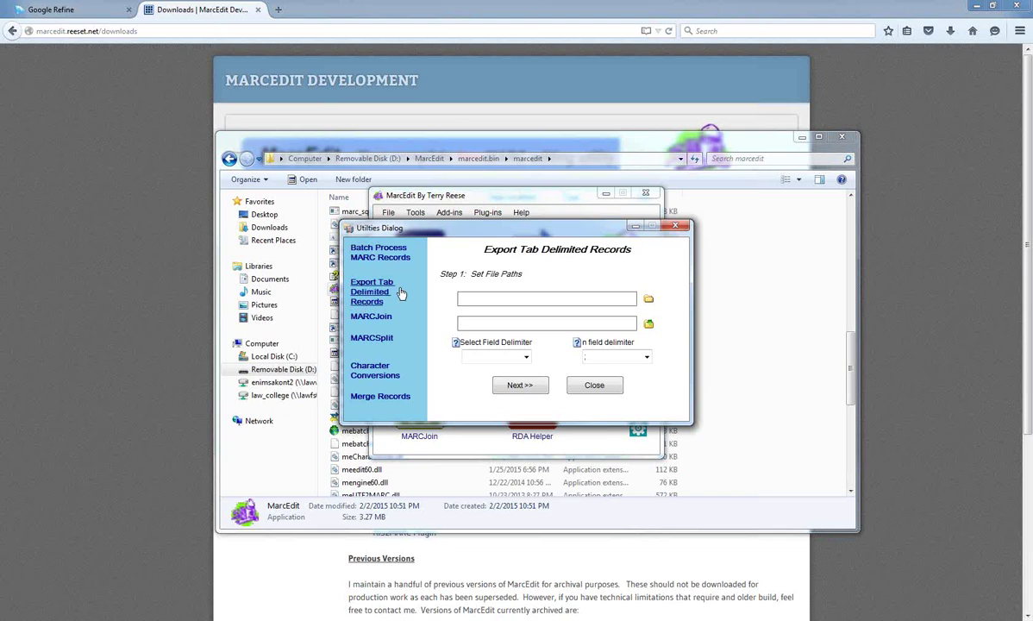
{"action": "left_click", "coordinate": [575, 297]}
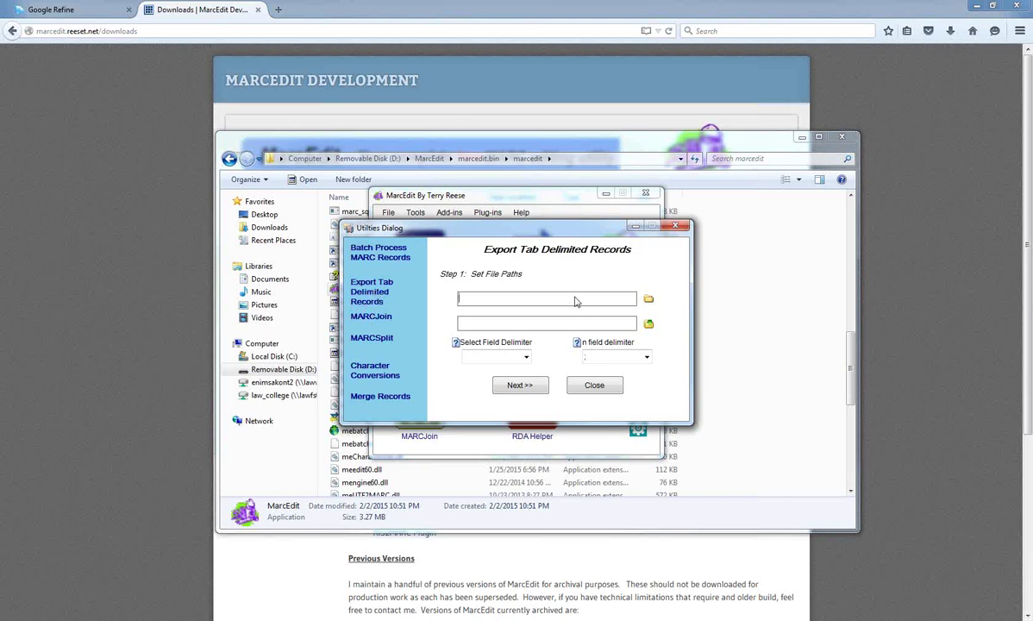
{"action": "left_click", "coordinate": [649, 301]}
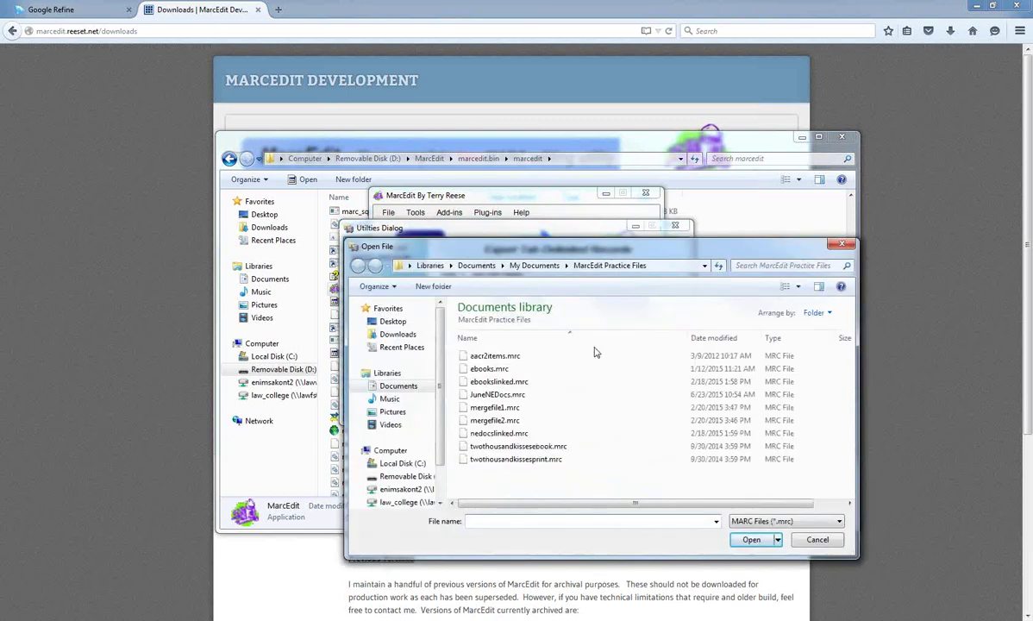
{"action": "left_click", "coordinate": [518, 396]}
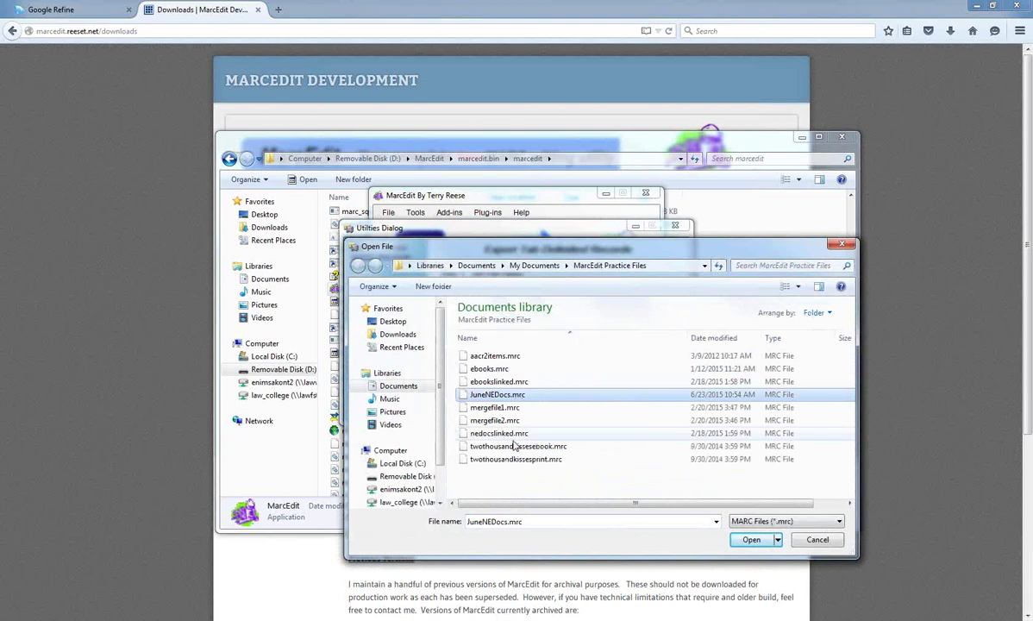
{"action": "left_click", "coordinate": [748, 541]}
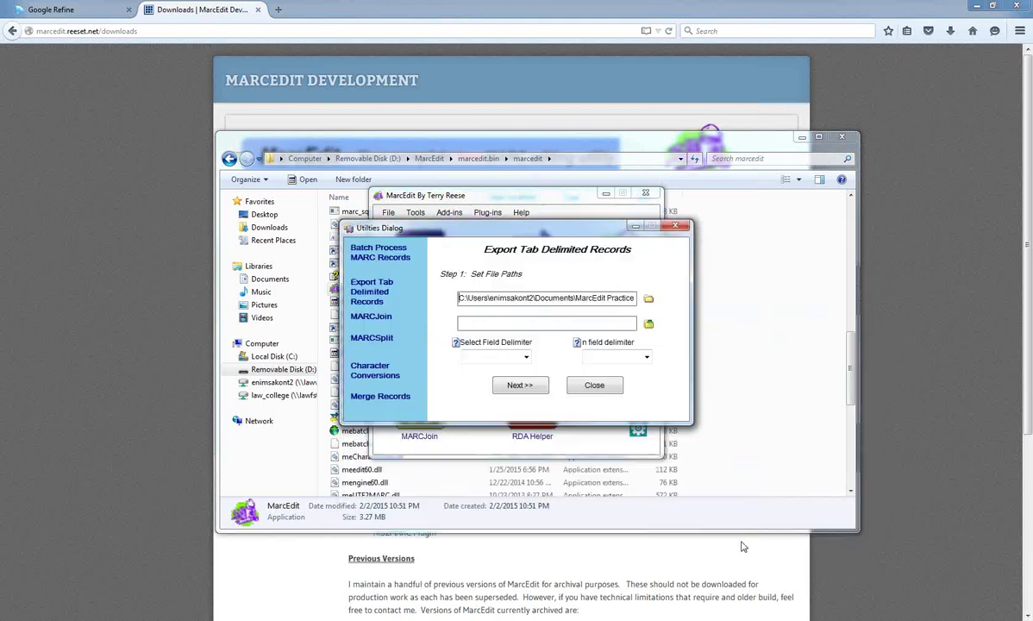
Step: Set the export's output file to a tabbed delimited text file named NEDocs in MarcEdit Practice Files
{"action": "left_click", "coordinate": [648, 325]}
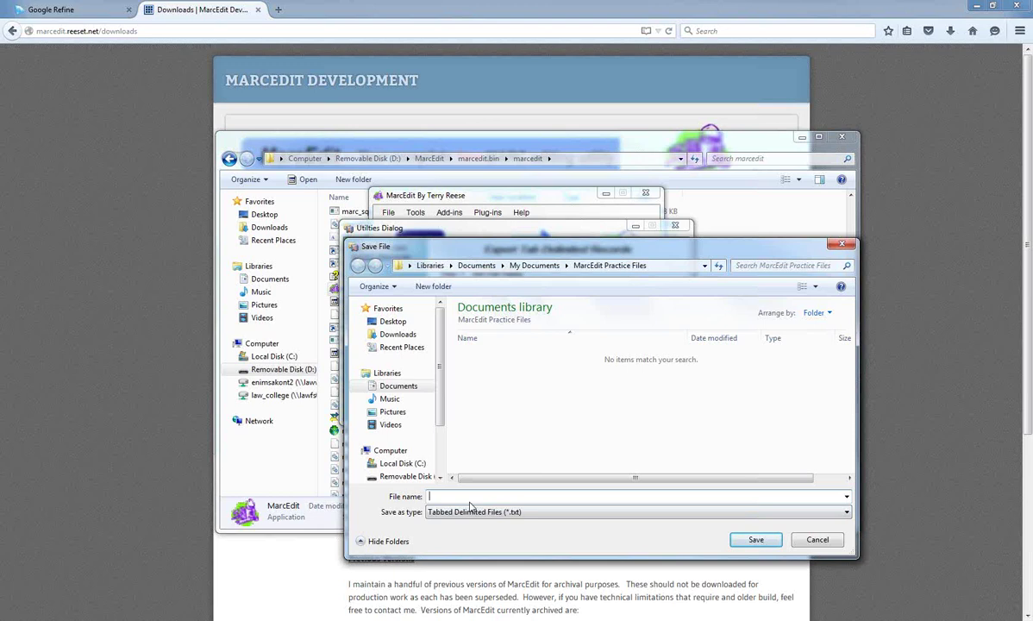
{"action": "type", "text": "Ne"}
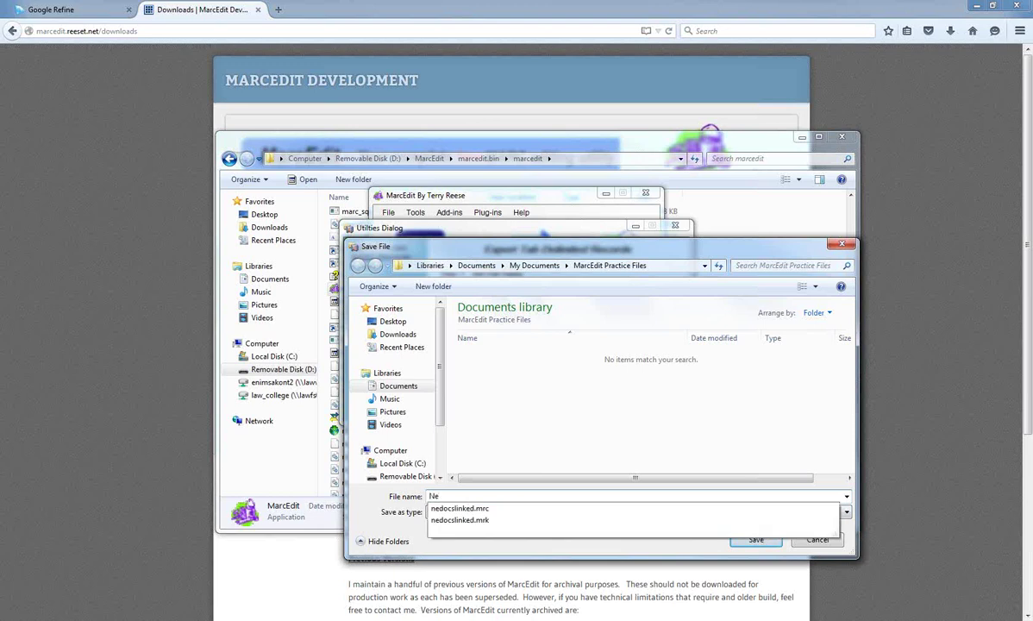
{"action": "key", "text": "BackSpace"}
{"action": "key", "text": "BackSpace"}
{"action": "type", "text": "NEDocs"}
{"action": "left_click", "coordinate": [747, 541]}
{"action": "left_click", "coordinate": [752, 540]}
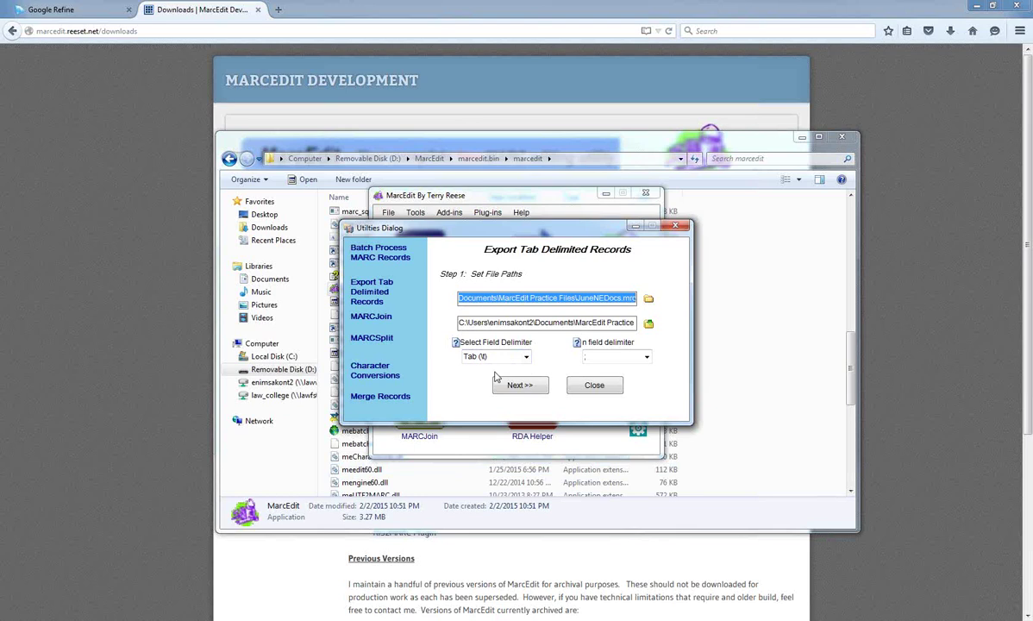
Step: Keep Tab as the field delimiter and proceed to defining the fields to export
{"action": "left_click", "coordinate": [526, 357]}
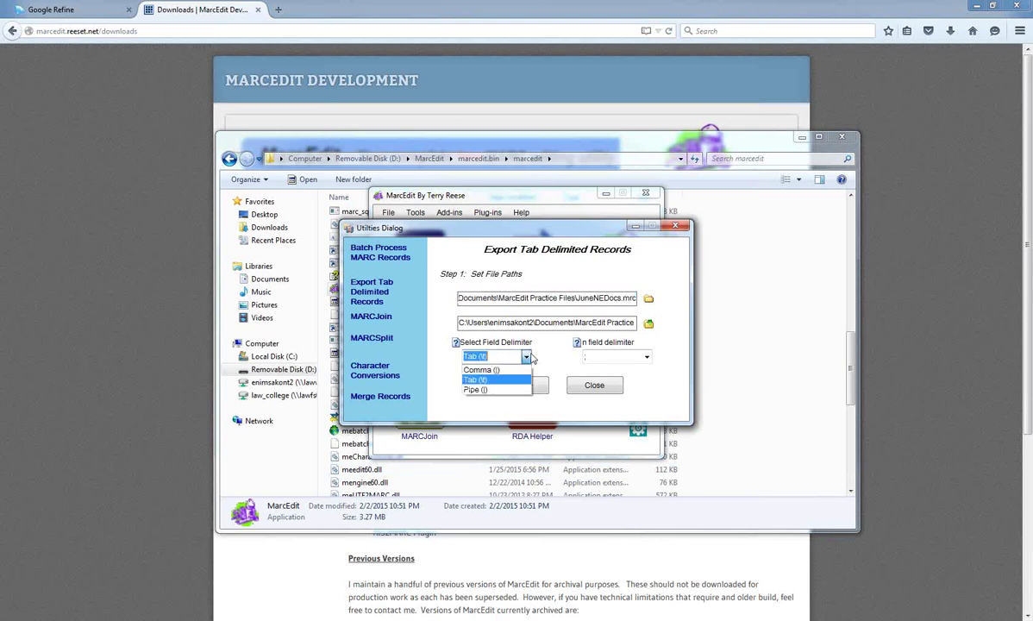
{"action": "left_click", "coordinate": [530, 358]}
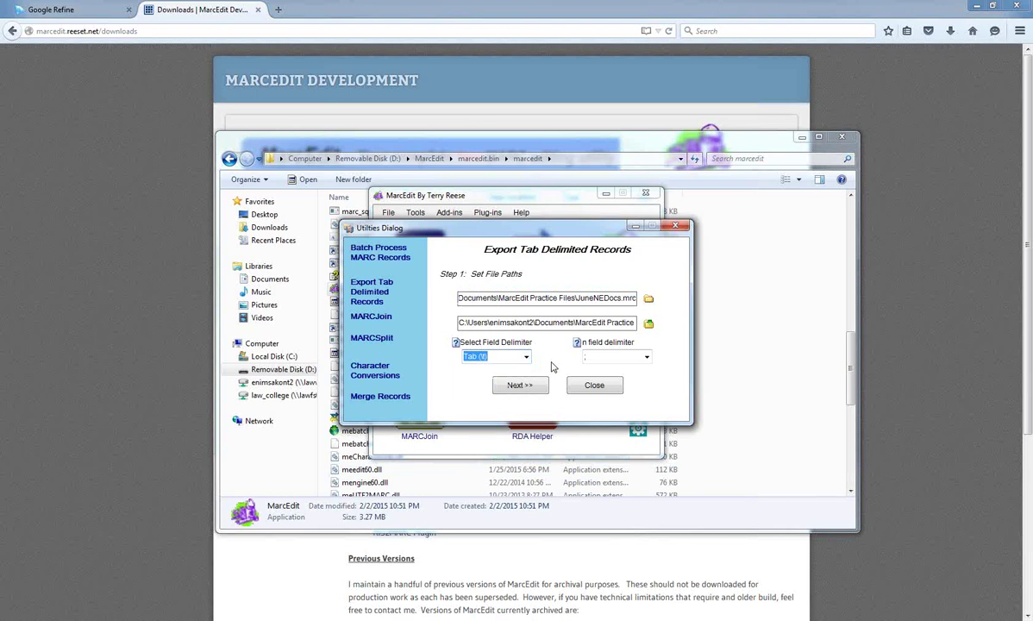
{"action": "left_click", "coordinate": [524, 389]}
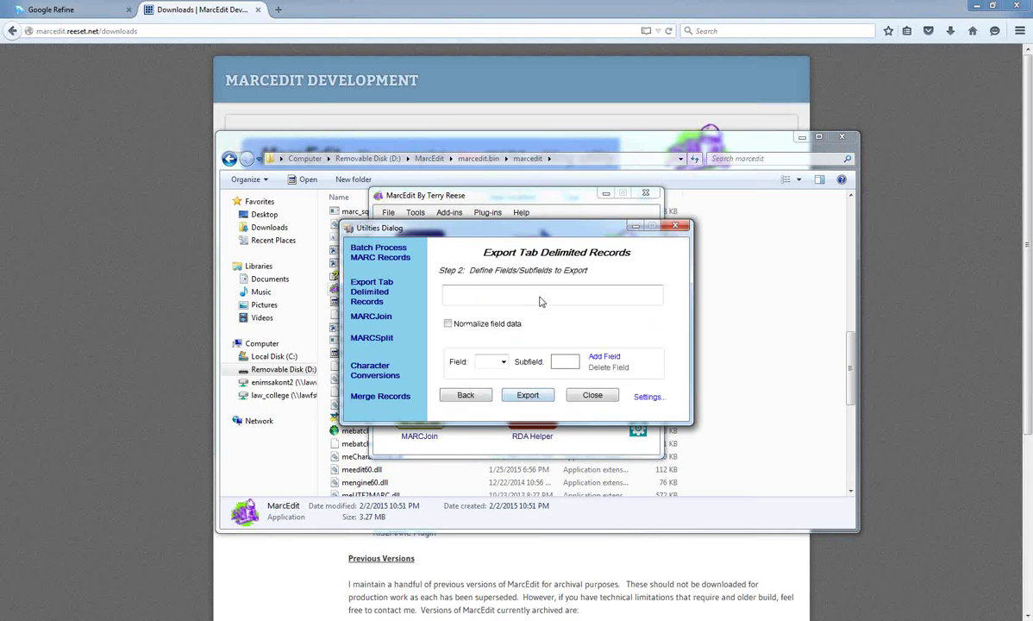
Step: Enable Normalize field data and add field 245 subfield a to the export list
{"action": "left_click", "coordinate": [447, 323]}
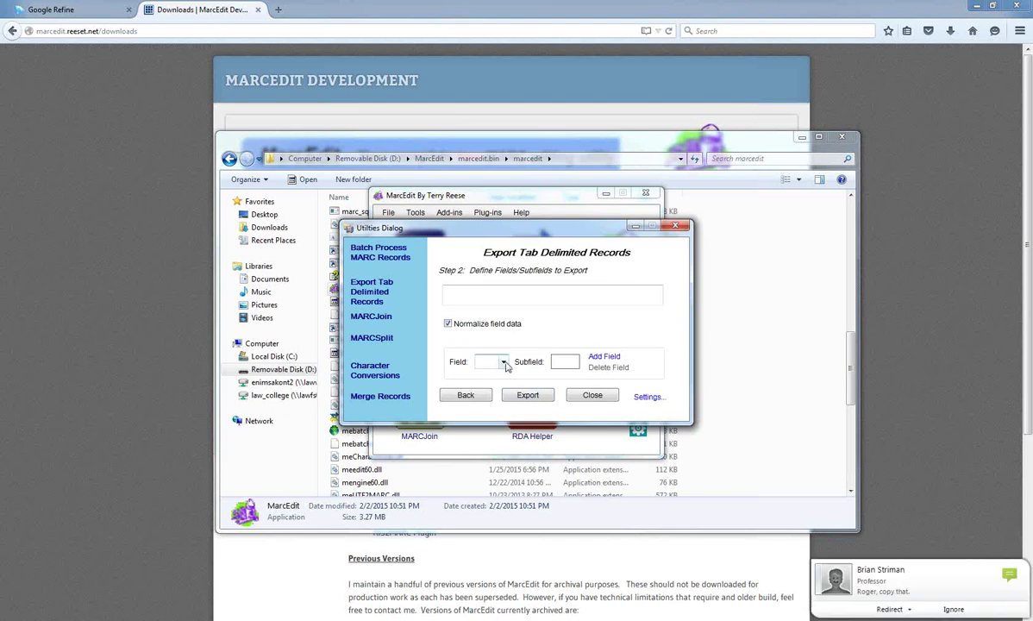
{"action": "left_click", "coordinate": [503, 362]}
{"action": "left_click", "coordinate": [505, 363]}
{"action": "left_click", "coordinate": [505, 362]}
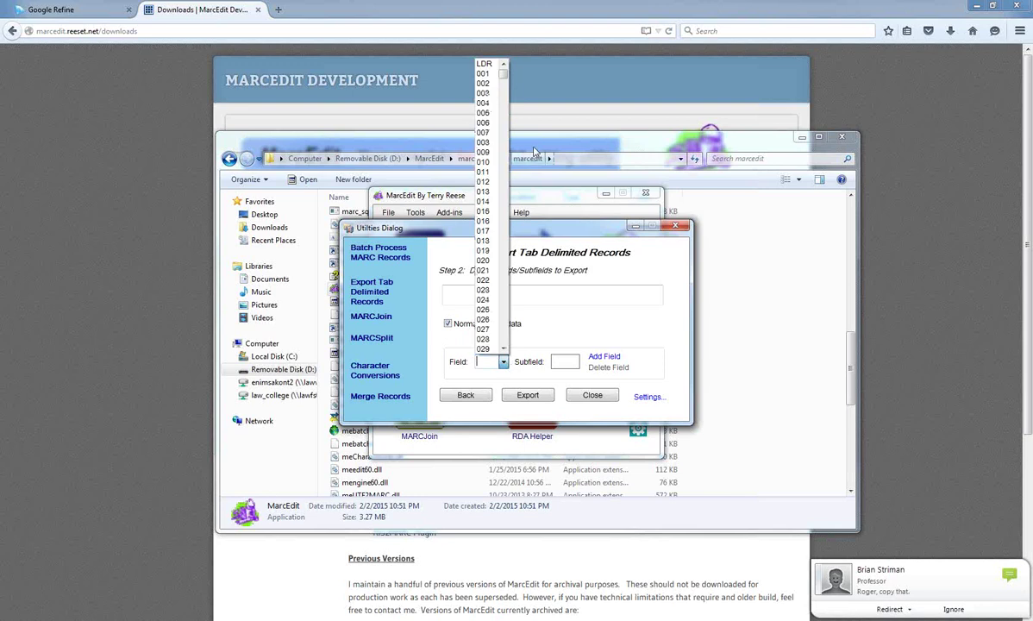
{"action": "left_click", "coordinate": [487, 362]}
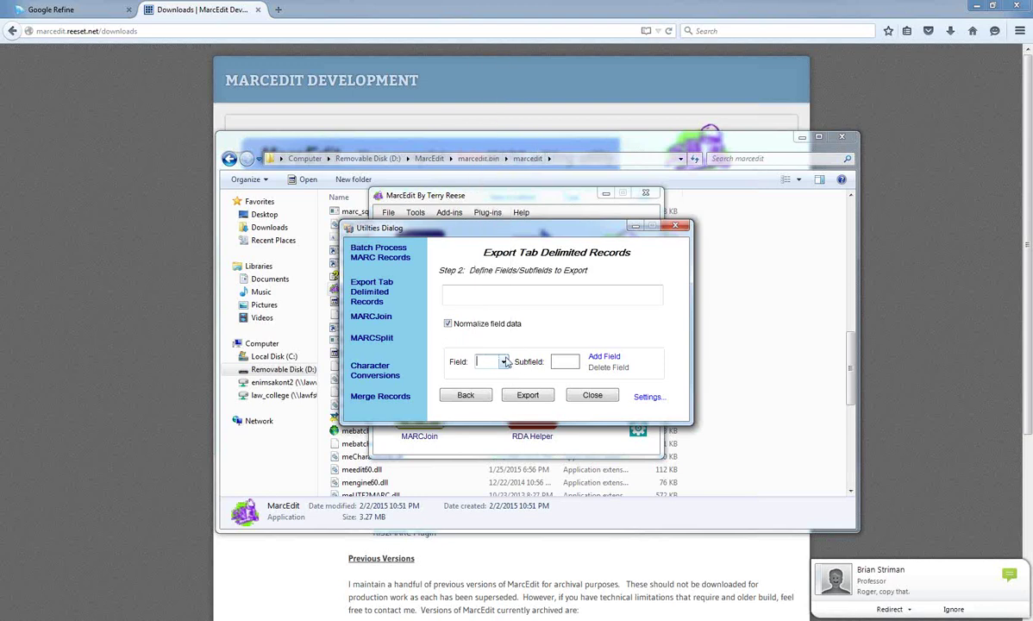
{"action": "type", "text": "245"}
{"action": "left_click", "coordinate": [566, 357]}
{"action": "type", "text": "a"}
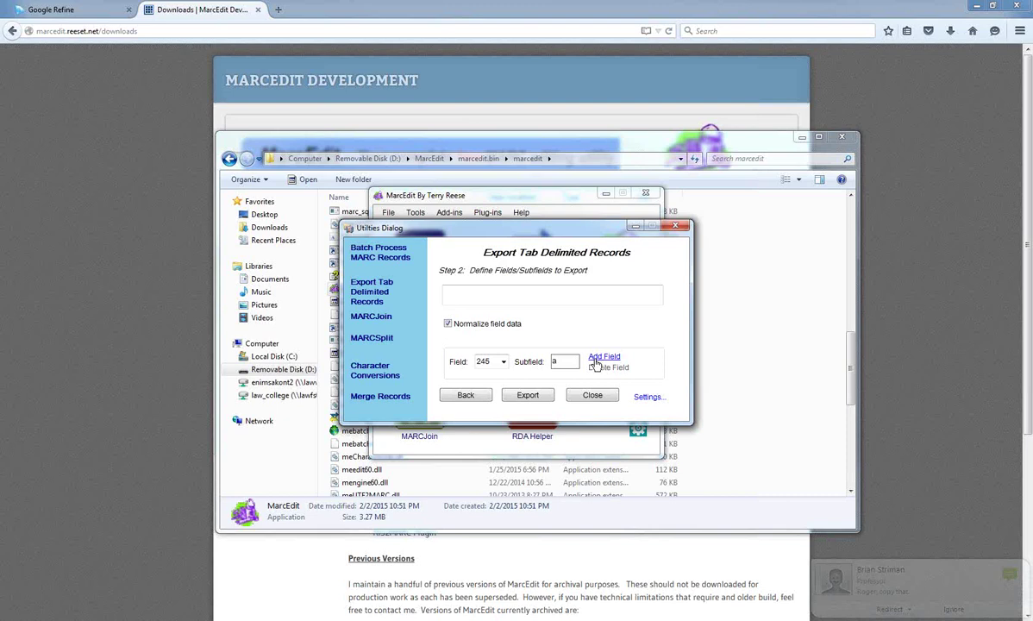
{"action": "left_click", "coordinate": [596, 361]}
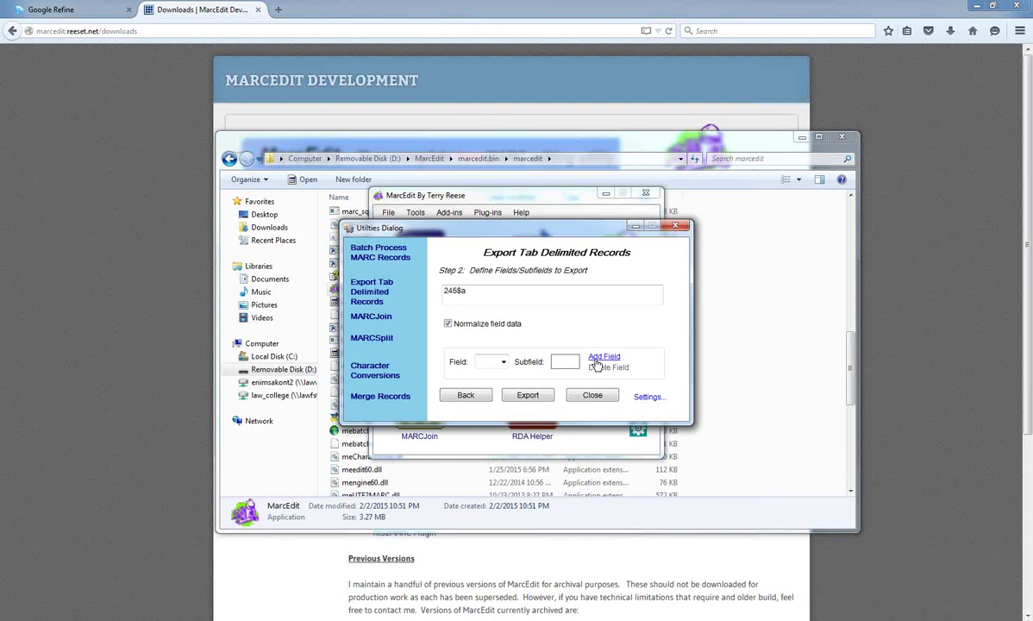
Step: Add field 086 without a subfield and field 110 with subfield a to the export list
{"action": "left_click", "coordinate": [489, 360]}
{"action": "type", "text": "086"}
{"action": "left_click", "coordinate": [606, 357]}
{"action": "left_click", "coordinate": [489, 363]}
{"action": "type", "text": "110"}
{"action": "left_click", "coordinate": [568, 366]}
{"action": "type", "text": "a"}
{"action": "left_click", "coordinate": [593, 363]}
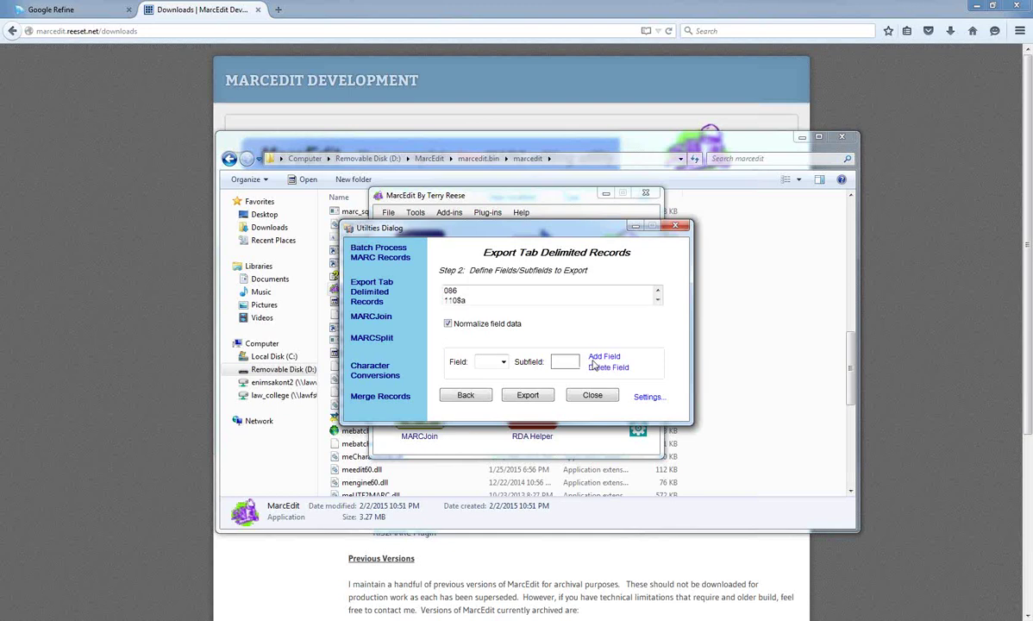
Step: Add field 710 with subfield a to the export list
{"action": "left_click", "coordinate": [486, 363]}
{"action": "type", "text": "710"}
{"action": "left_click", "coordinate": [564, 361]}
{"action": "type", "text": "a"}
{"action": "left_click", "coordinate": [604, 357]}
Step: Review the settings options for loading, saving and clearing the export field selection
{"action": "left_click", "coordinate": [651, 399]}
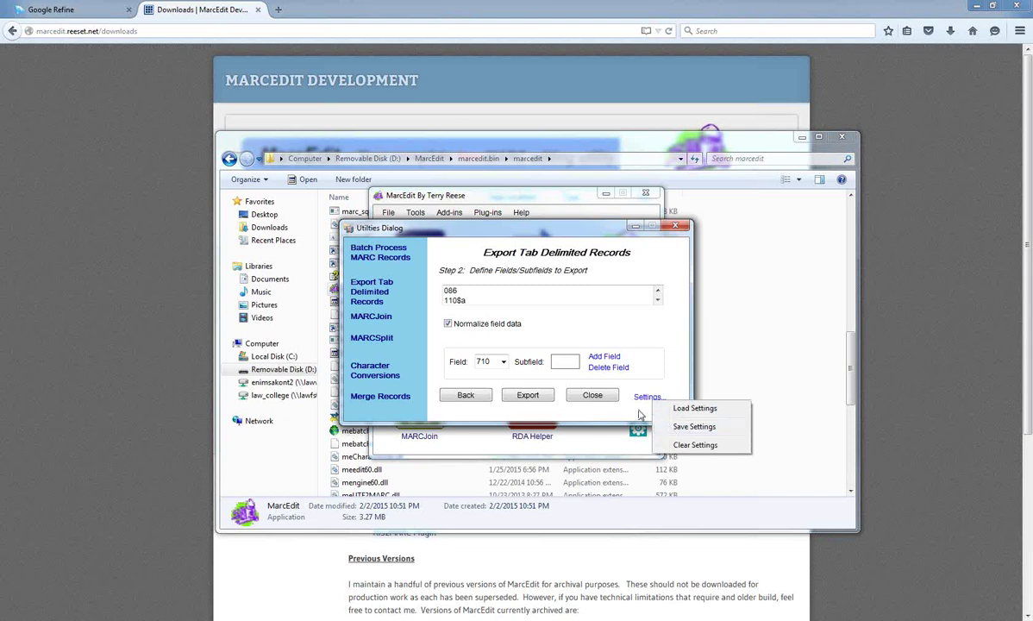
{"action": "left_click", "coordinate": [674, 428]}
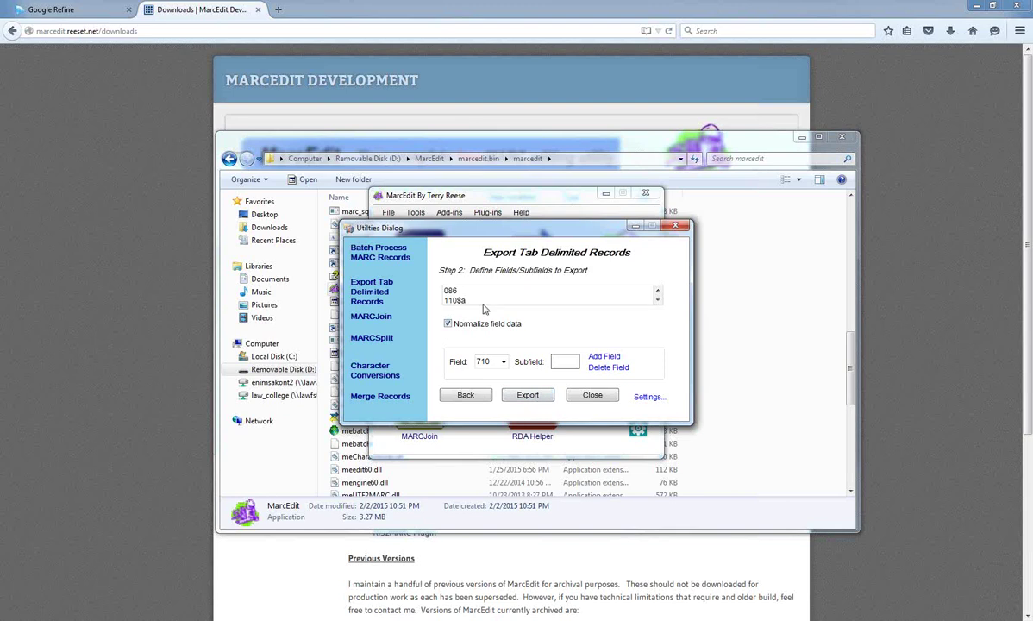
{"action": "left_click", "coordinate": [651, 399]}
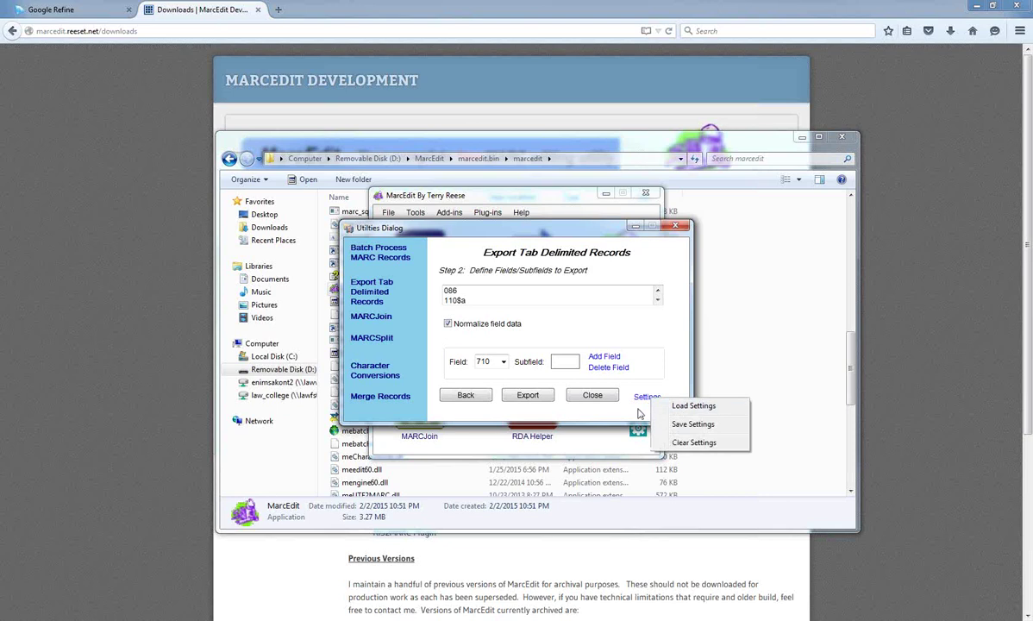
{"action": "left_click", "coordinate": [640, 414]}
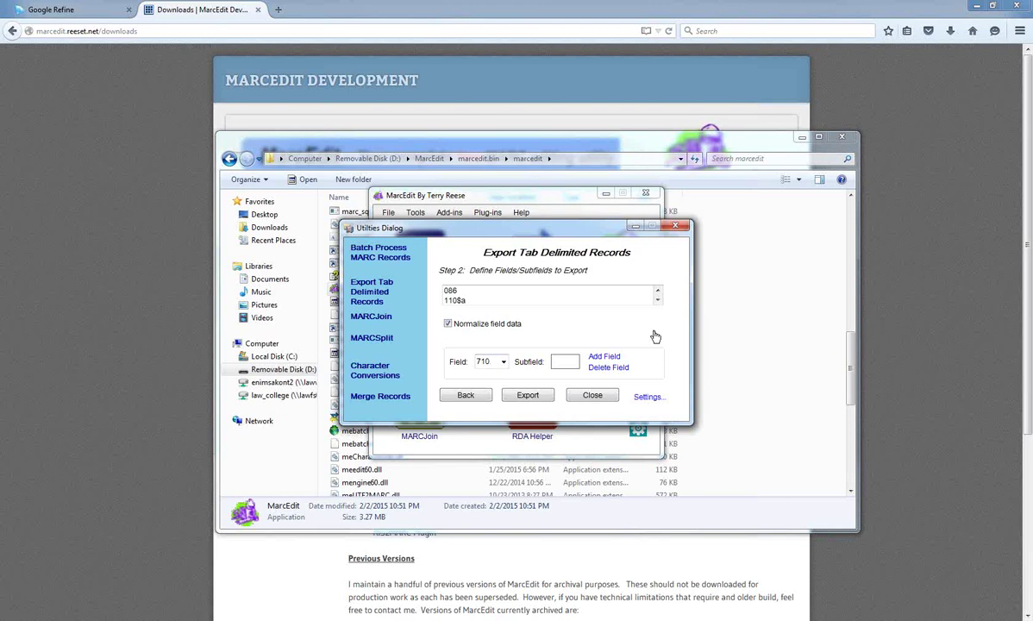
Step: Export the selected fields to NEDocs.txt and close the export utility
{"action": "left_click", "coordinate": [528, 398]}
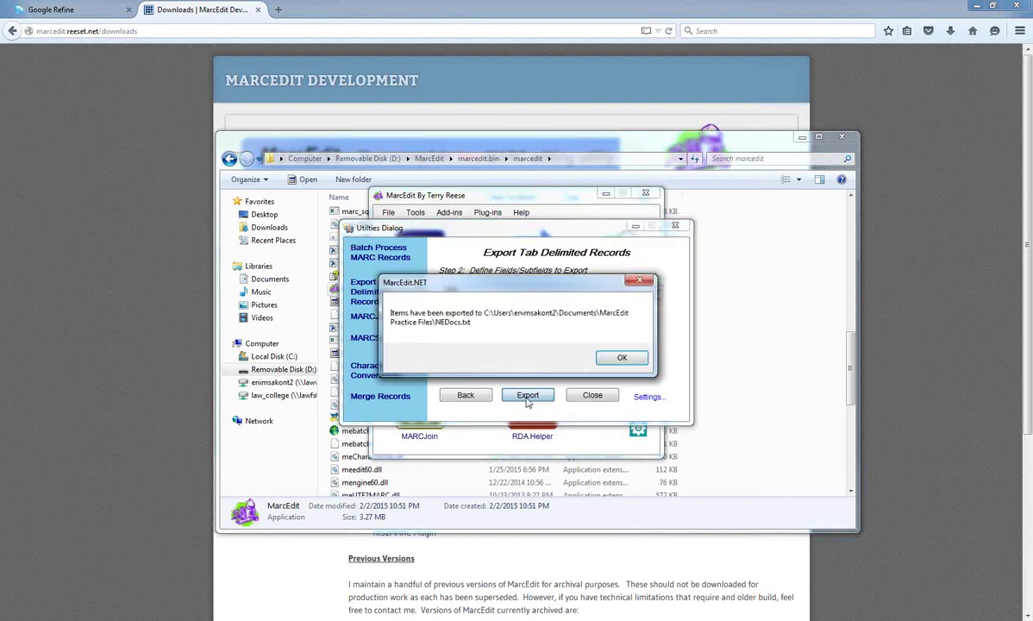
{"action": "left_click", "coordinate": [610, 361]}
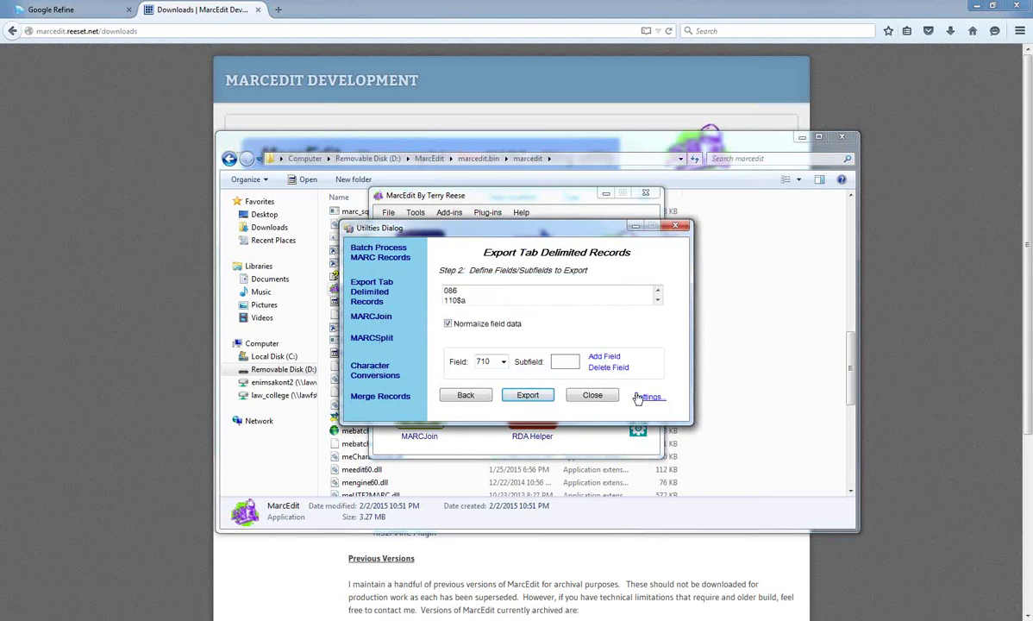
{"action": "left_click", "coordinate": [592, 395]}
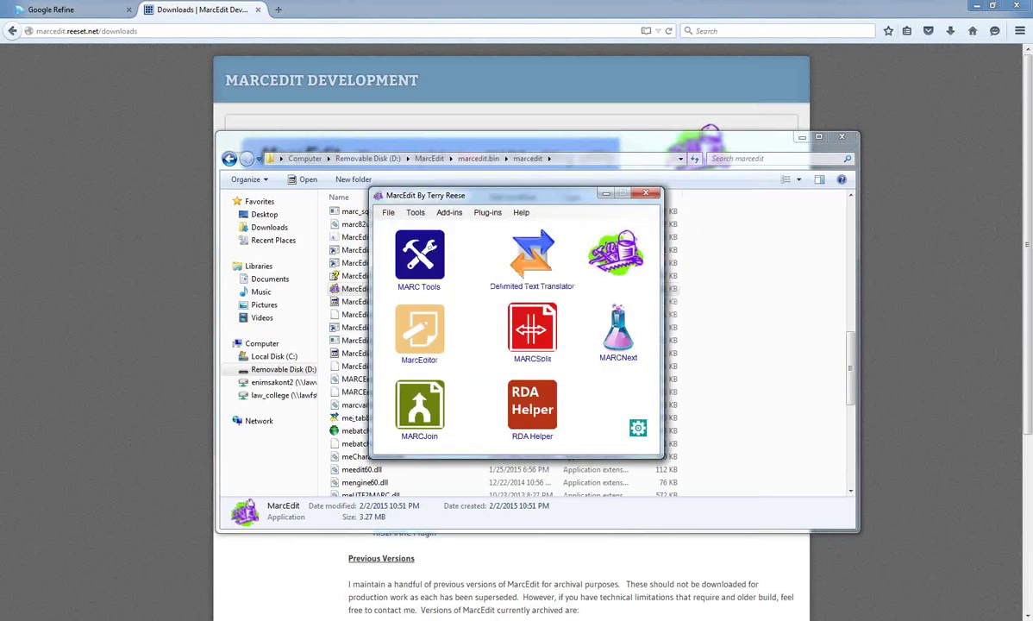
Step: Find and launch Microsoft Excel 2010 with a blank workbook
{"action": "key", "text": "super"}
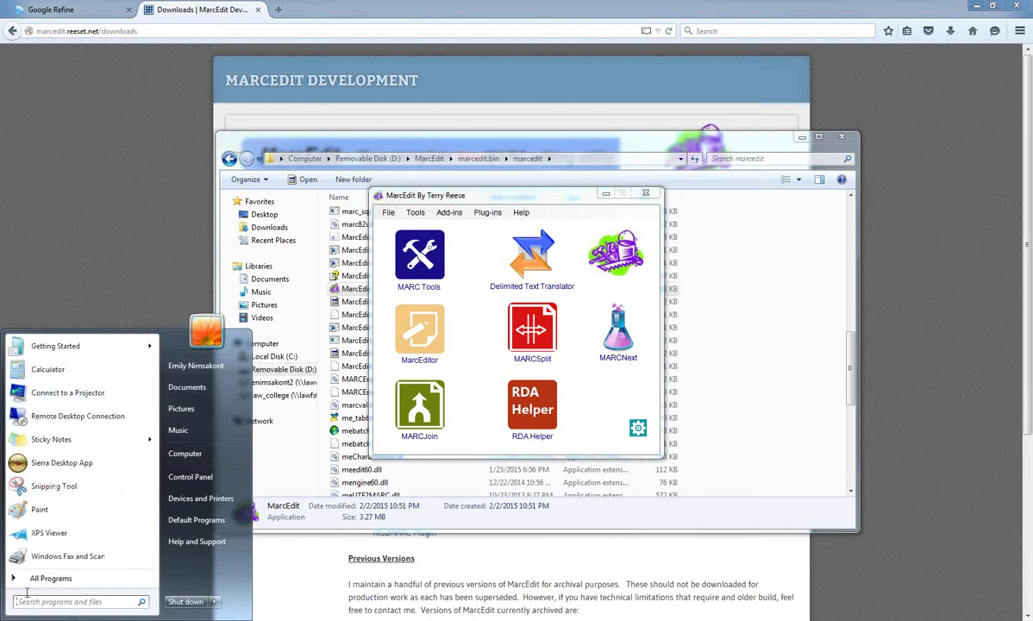
{"action": "type", "text": "exc"}
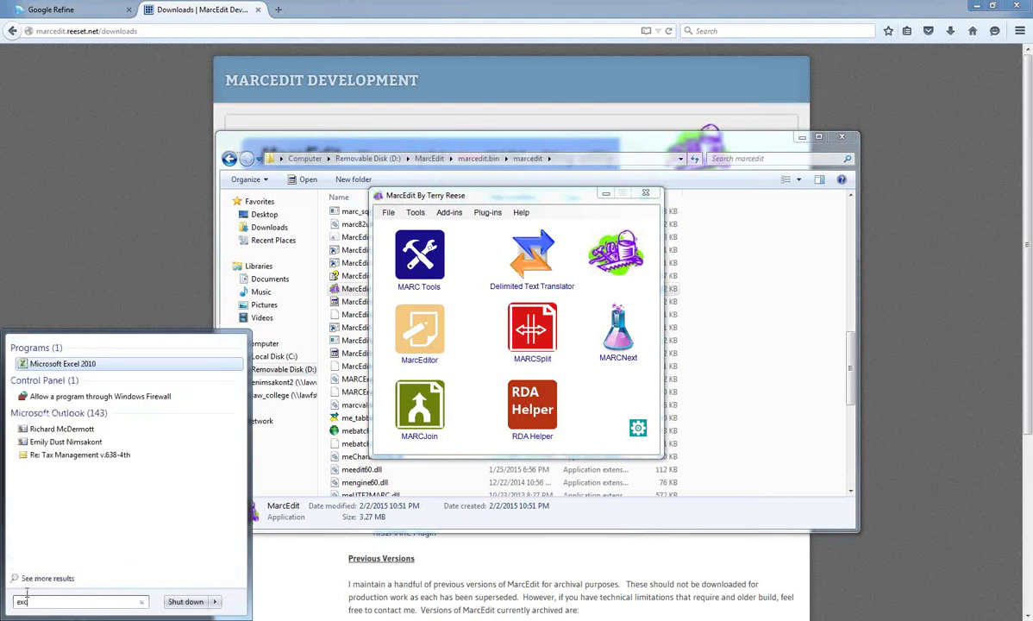
{"action": "left_click", "coordinate": [121, 368]}
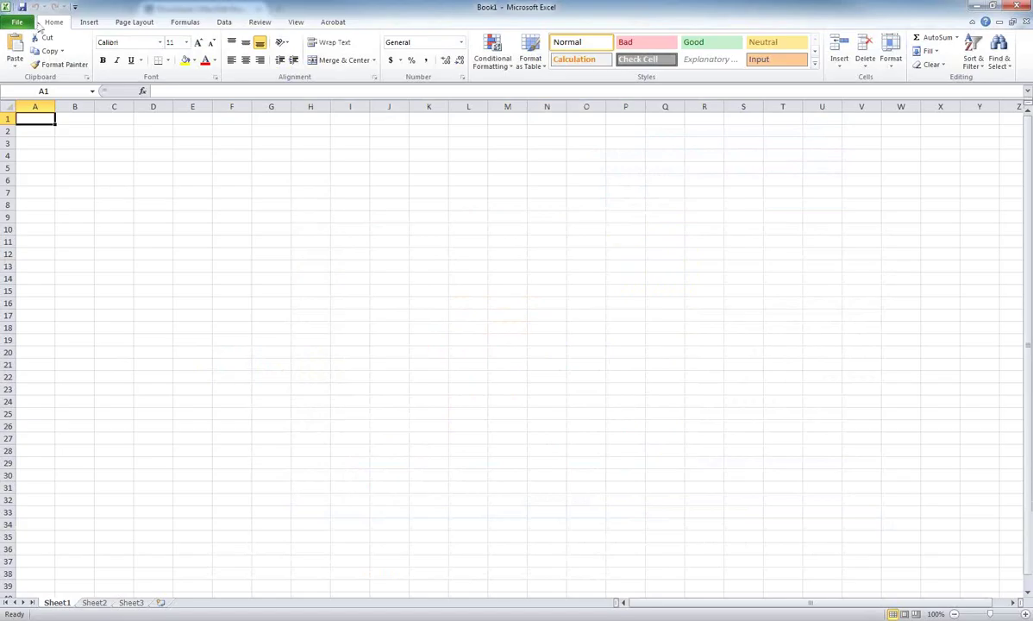
Step: Open the NEDocs text file from the MarcEdit Practice Files folder, filtering the file list to Text Files
{"action": "left_click", "coordinate": [17, 21]}
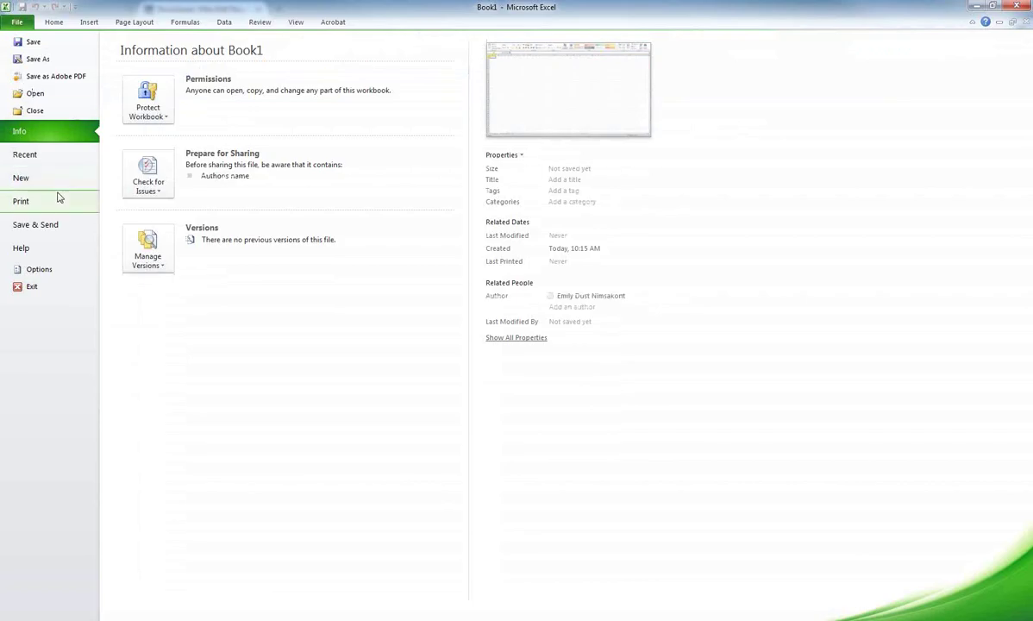
{"action": "left_click", "coordinate": [37, 93]}
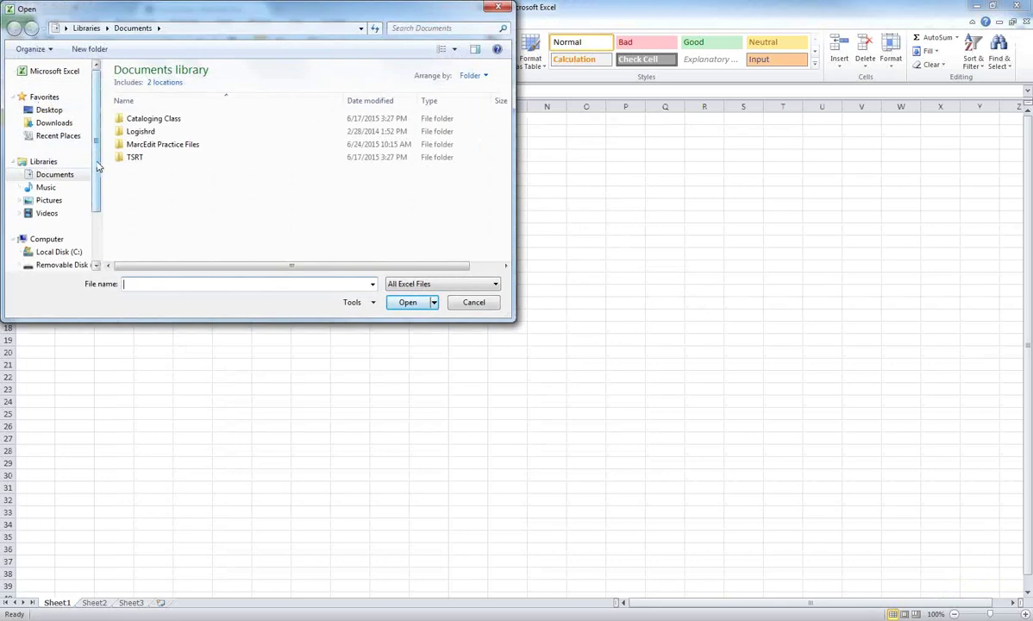
{"action": "left_click", "coordinate": [432, 284]}
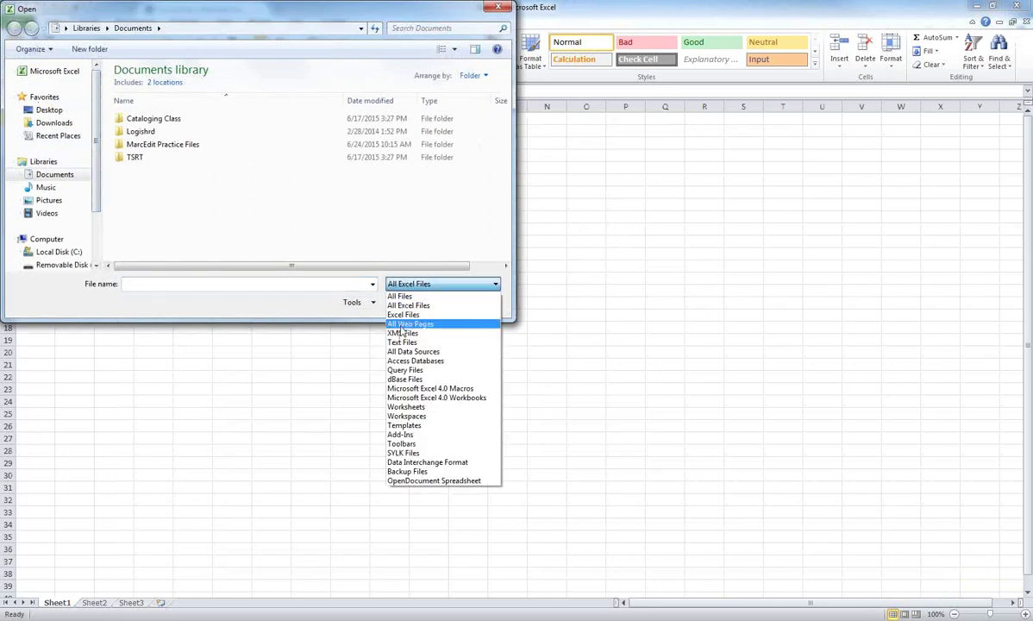
{"action": "left_click", "coordinate": [399, 347]}
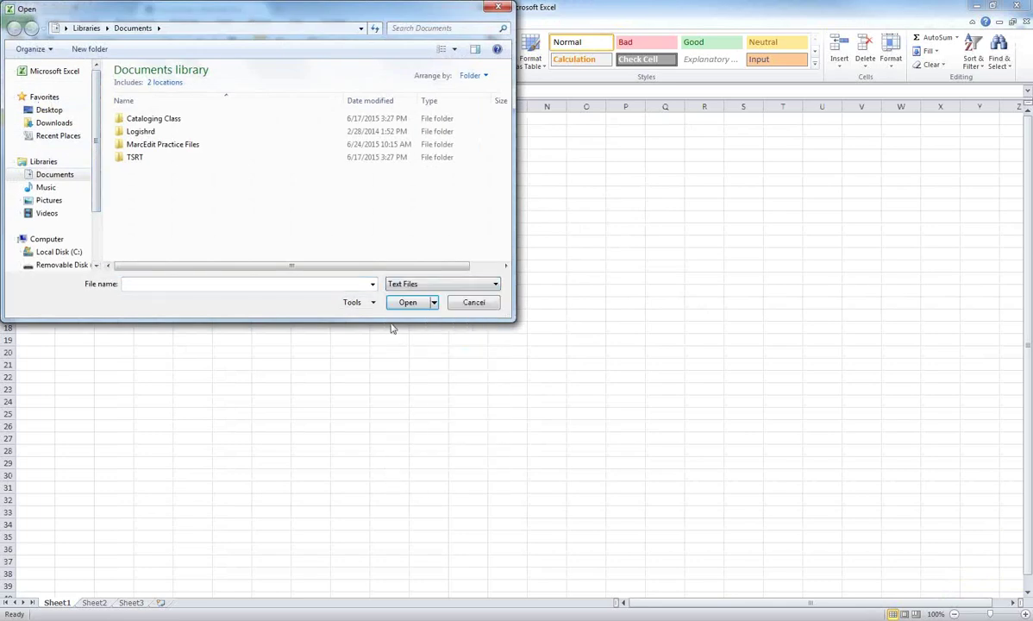
{"action": "double_click", "coordinate": [146, 145]}
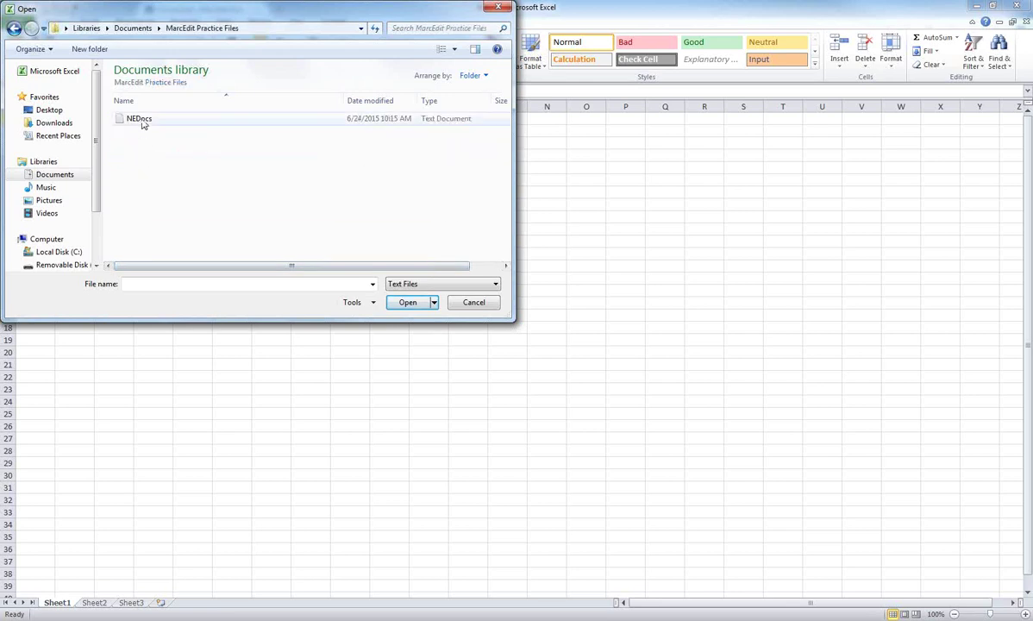
{"action": "left_click", "coordinate": [139, 119]}
{"action": "left_click", "coordinate": [408, 302]}
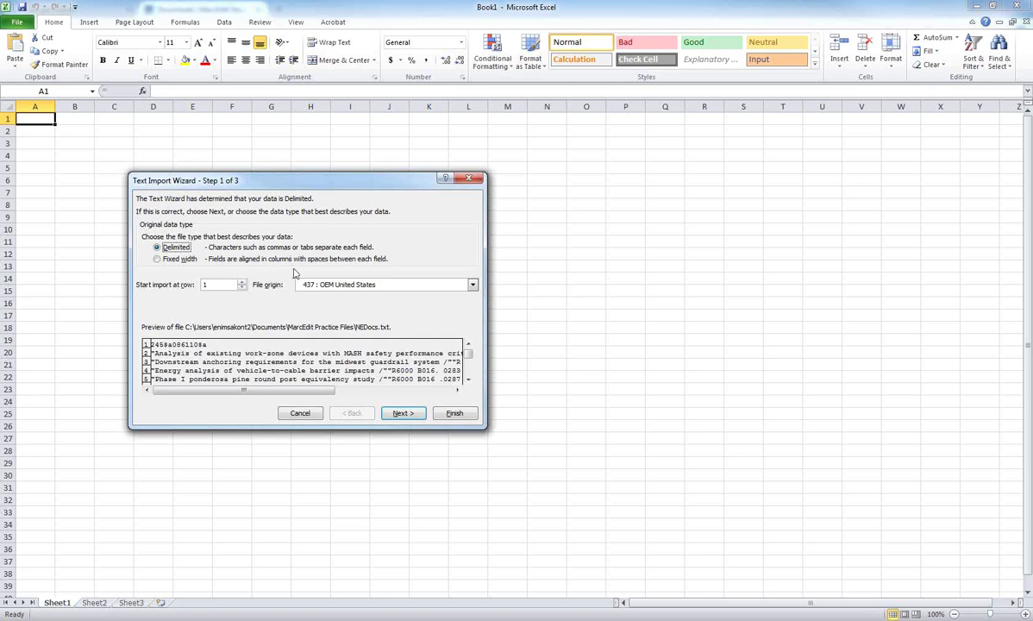
Step: Import the text as delimited data with the Tab delimiter and the General column format
{"action": "left_click", "coordinate": [403, 415]}
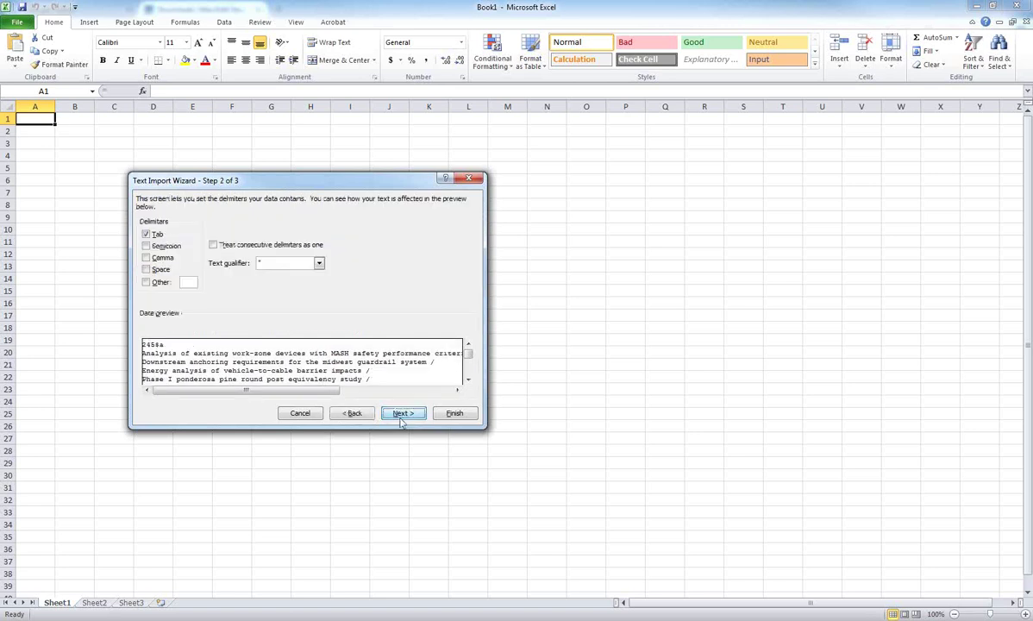
{"action": "left_click", "coordinate": [402, 414]}
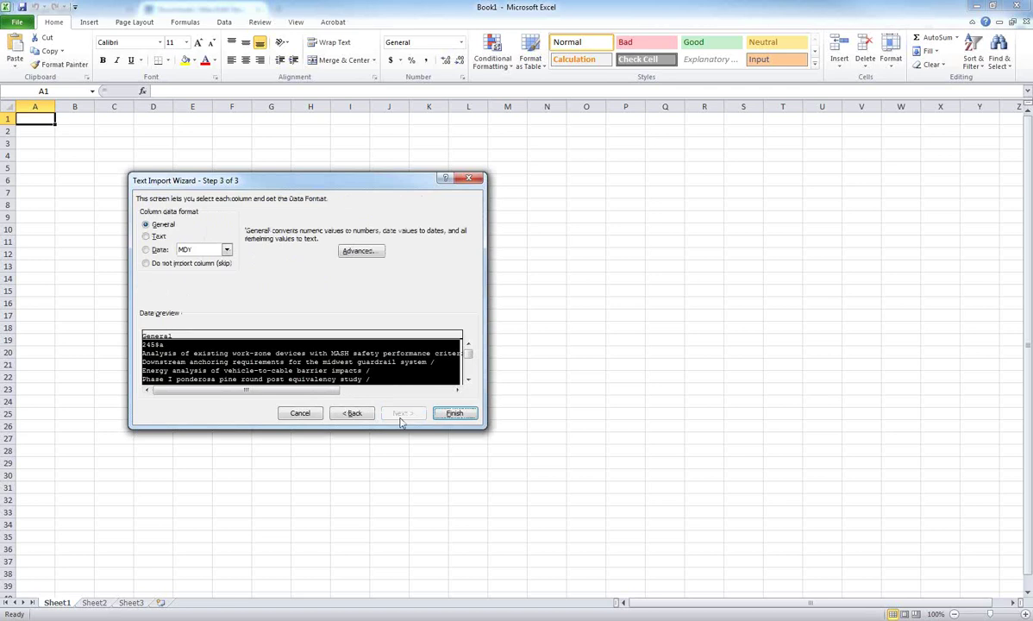
{"action": "left_click", "coordinate": [453, 413]}
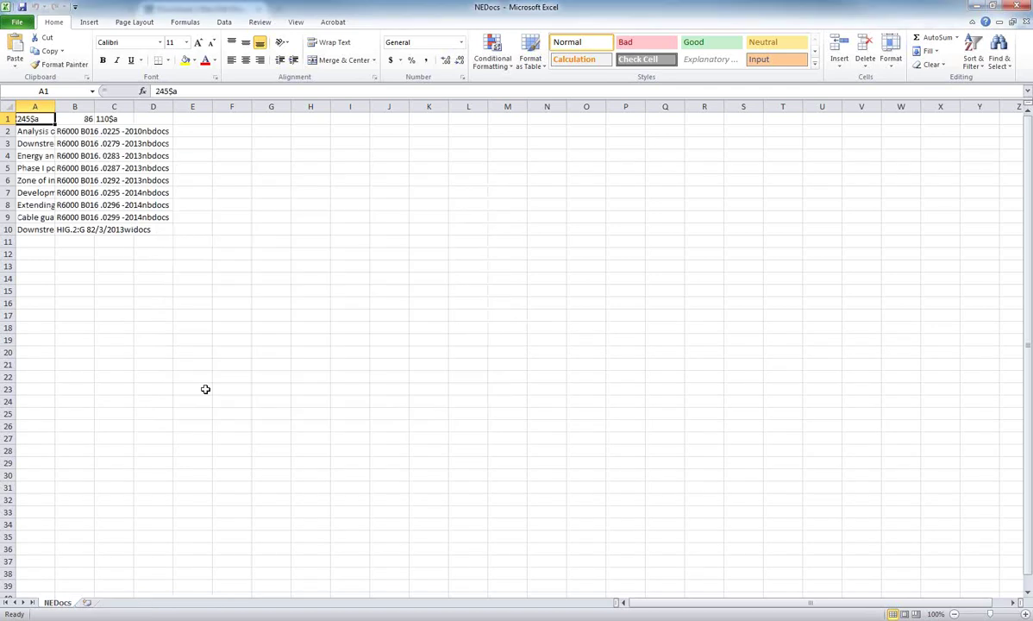
Step: Fit columns A and B to their contents to read the exported fields, and close Excel without saving
{"action": "double_click", "coordinate": [55, 110]}
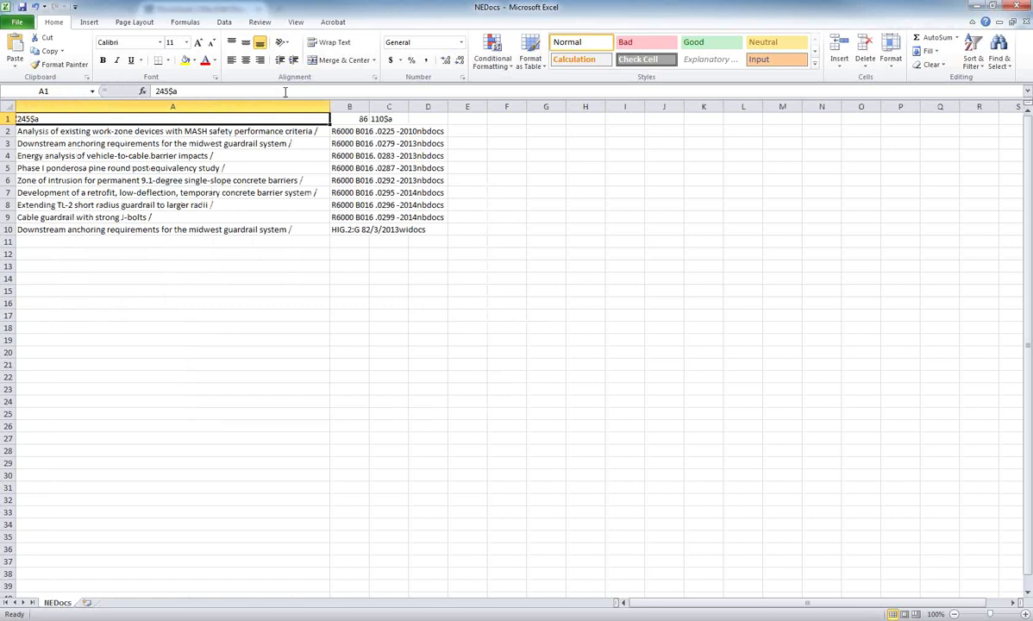
{"action": "double_click", "coordinate": [370, 107]}
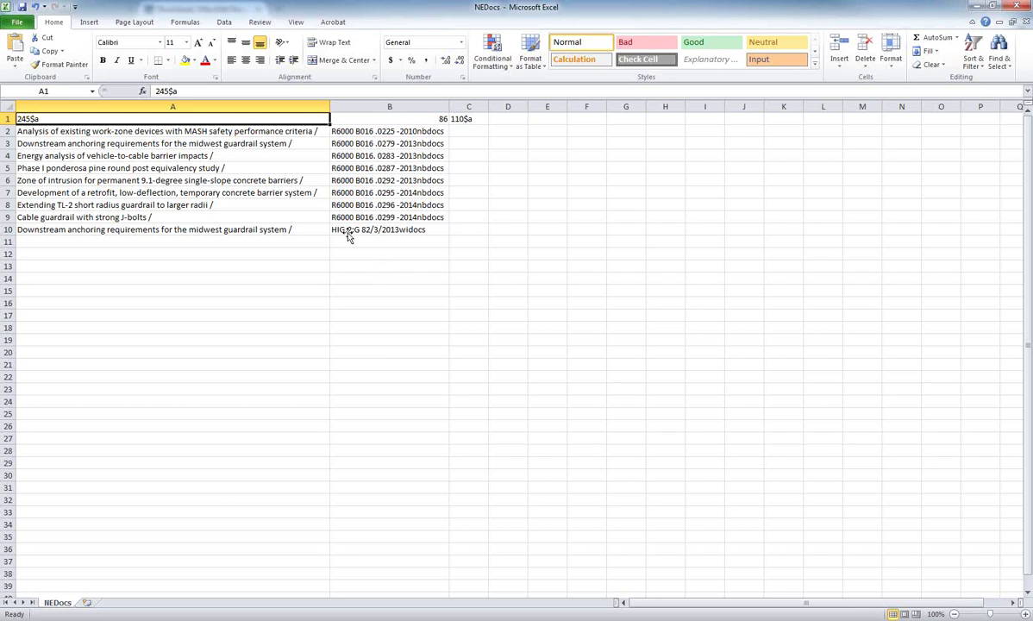
{"action": "left_click", "coordinate": [173, 244]}
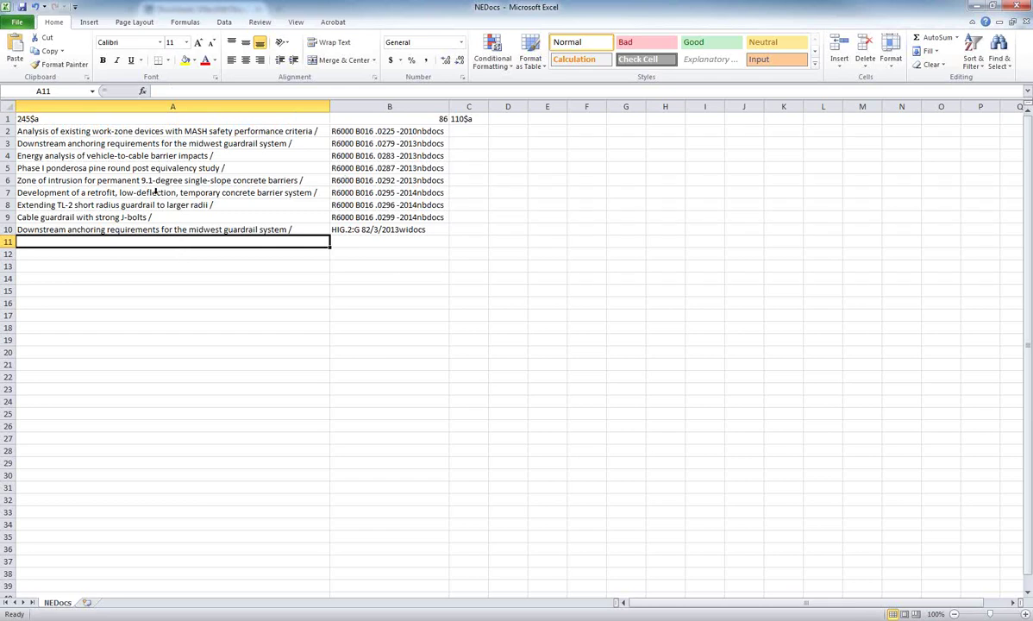
{"action": "left_click", "coordinate": [1021, 6]}
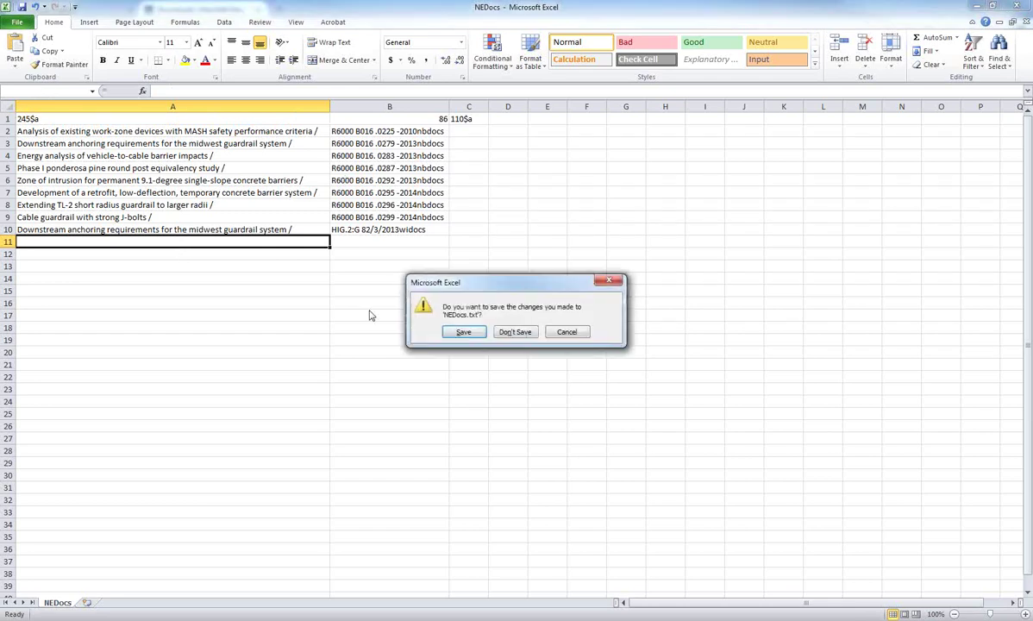
{"action": "left_click", "coordinate": [515, 332]}
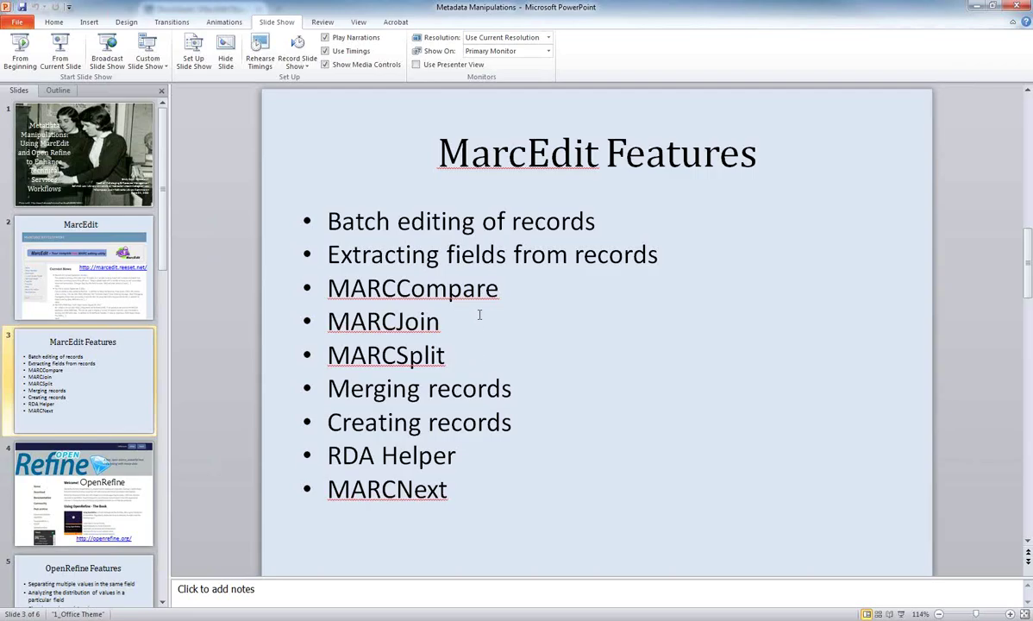
{"action": "left_click", "coordinate": [485, 290]}
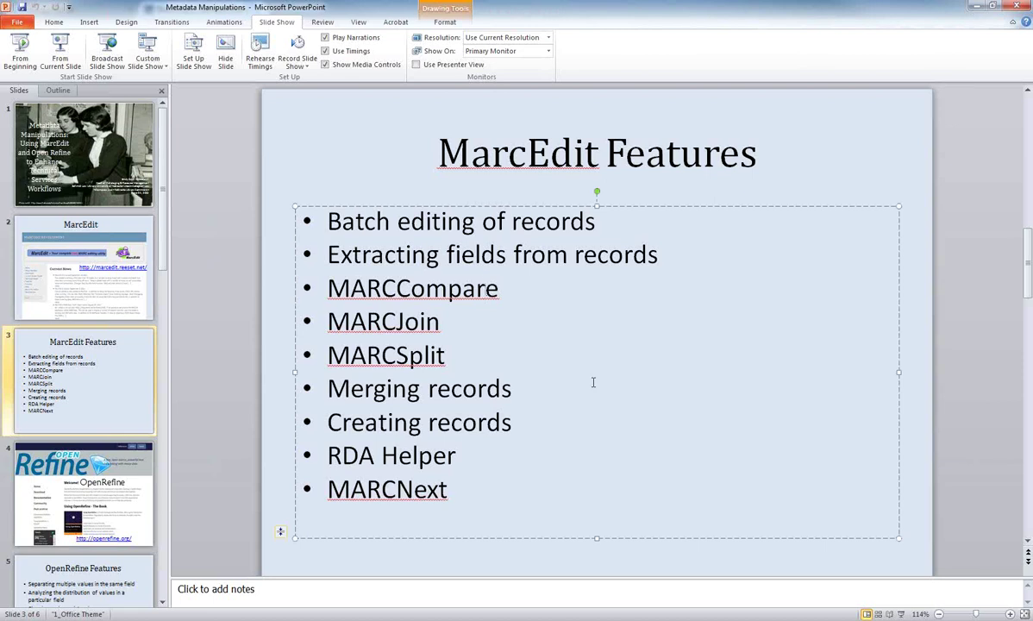
{"action": "left_click", "coordinate": [467, 331]}
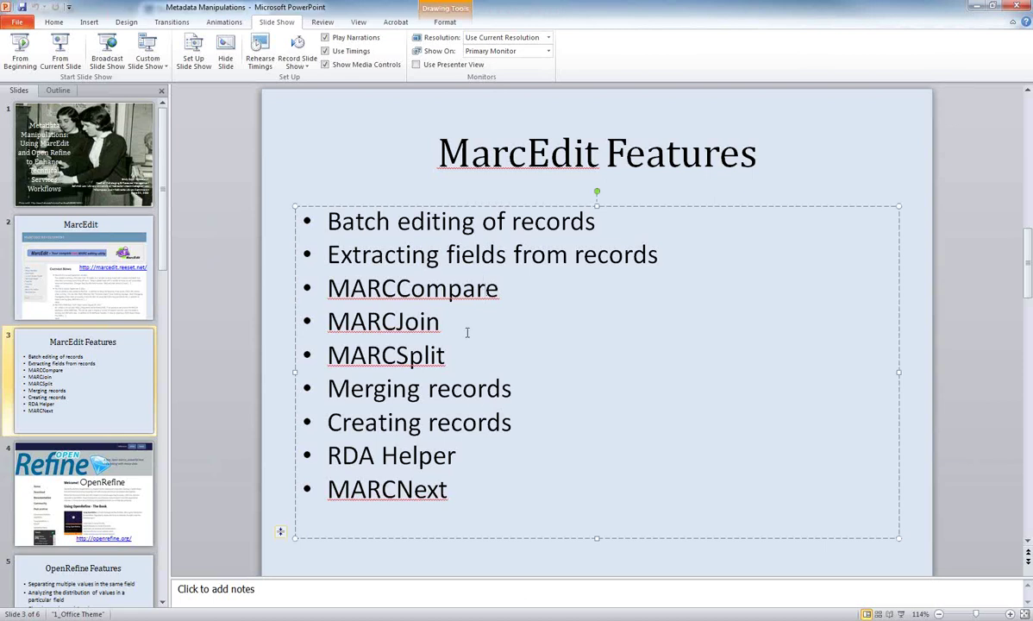
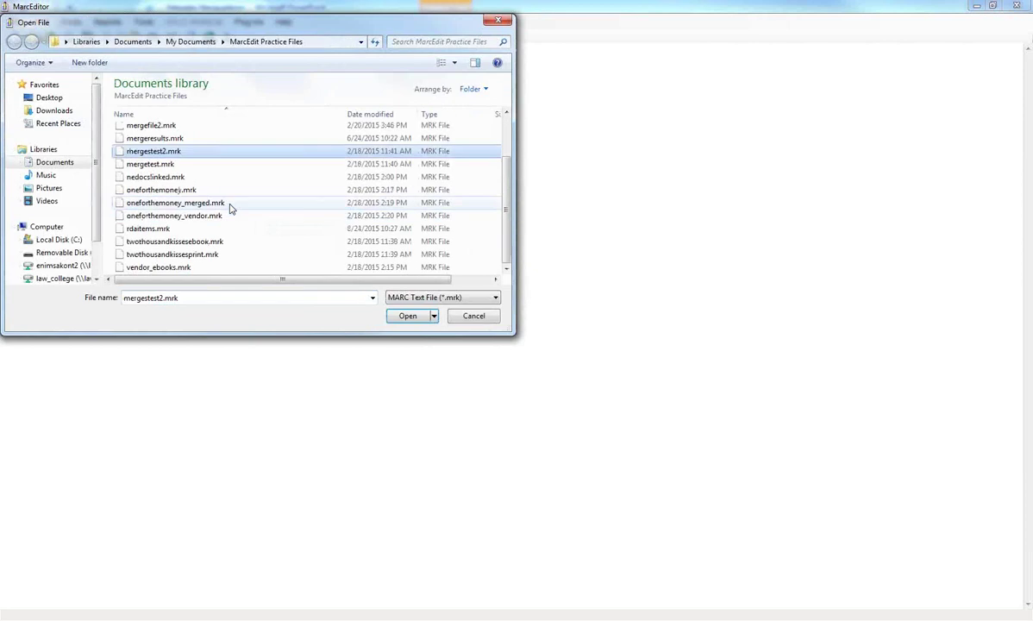
Step: Open rdaitems.mrk in MarcEditor and highlight fields 336 to 338 of the first record for inspection
{"action": "left_click", "coordinate": [199, 228]}
{"action": "left_click", "coordinate": [403, 316]}
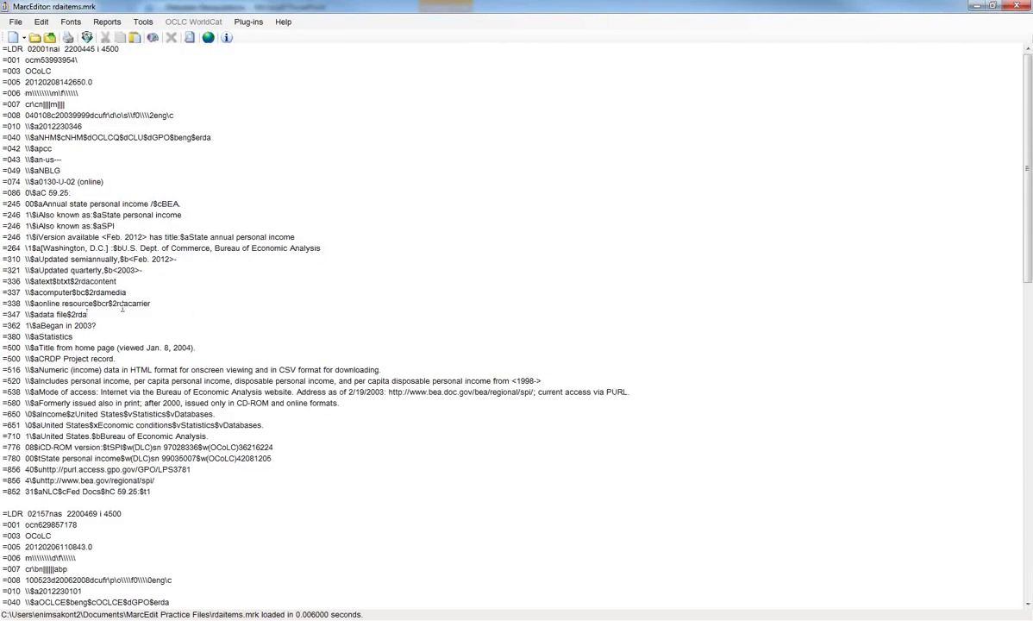
{"action": "left_click", "coordinate": [160, 310]}
{"action": "left_click_drag", "start_coordinate": [152, 304], "coordinate": [4, 281]}
{"action": "left_click", "coordinate": [262, 291]}
Step: Highlight the $erda subfield at the end of the first record's 040 field to examine it
{"action": "left_click_drag", "start_coordinate": [208, 138], "coordinate": [192, 137]}
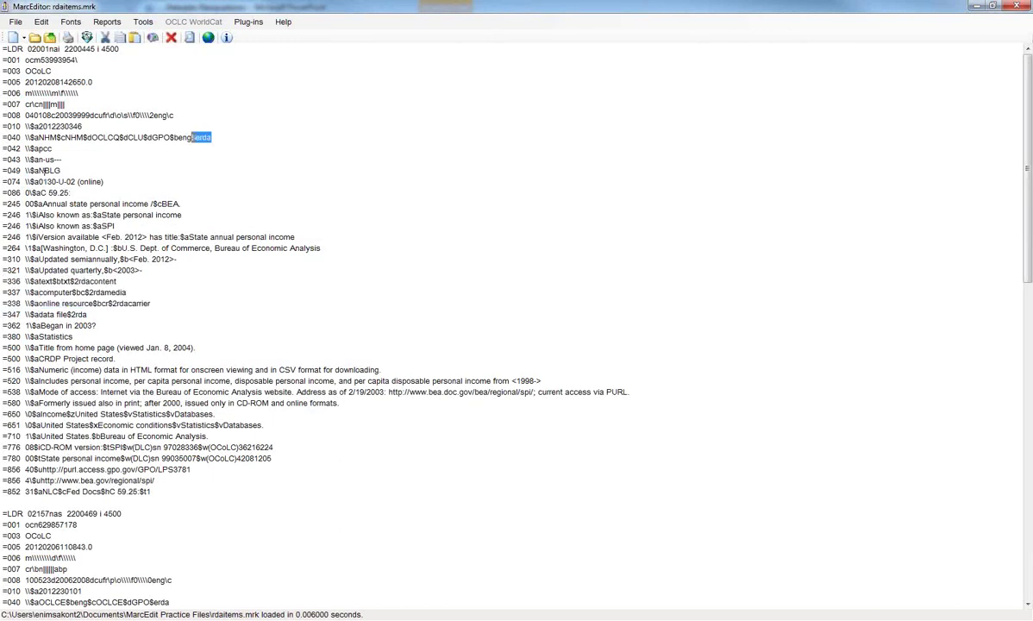
{"action": "left_click", "coordinate": [288, 138]}
{"action": "mouse_move", "coordinate": [213, 138]}
{"action": "left_mouse_down"}
{"action": "mouse_move", "coordinate": [176, 138]}
{"action": "mouse_move", "coordinate": [192, 143]}
{"action": "left_mouse_up"}
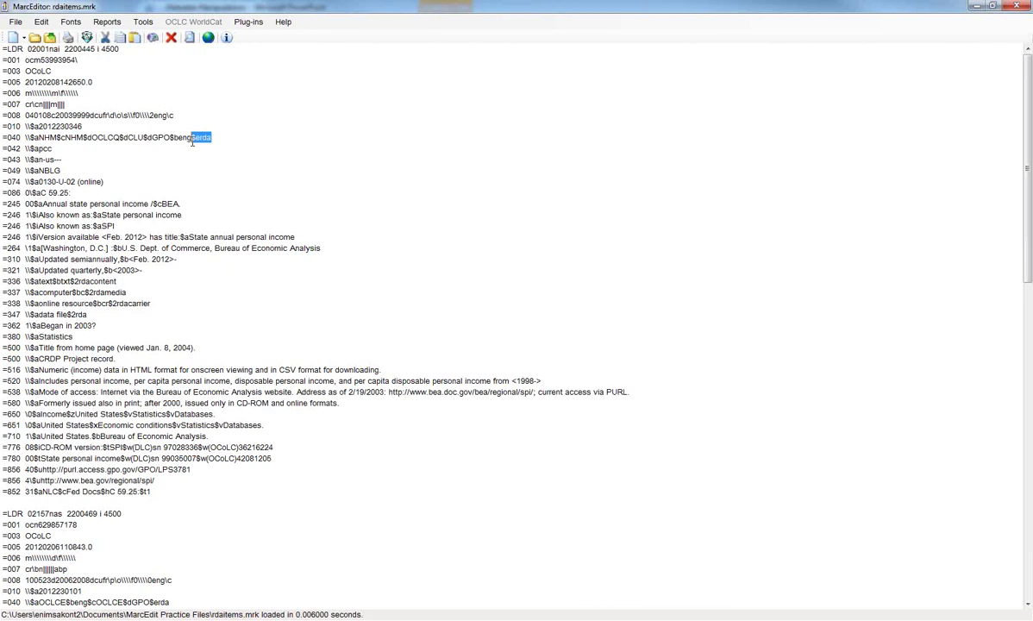
{"action": "left_click", "coordinate": [58, 137]}
{"action": "left_click", "coordinate": [254, 224]}
Step: Review the remaining fields of the first record and the second record, and close MarcEditor
{"action": "scroll", "coordinate": [254, 224], "scroll_direction": "down", "scroll_amount": 2}
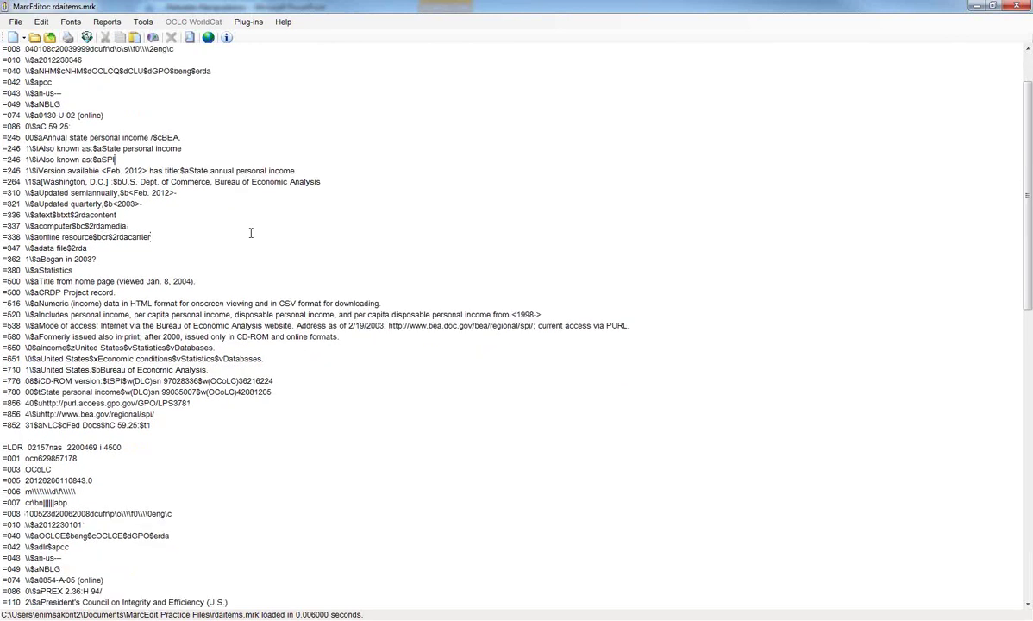
{"action": "scroll", "coordinate": [251, 233], "scroll_direction": "down", "scroll_amount": 8}
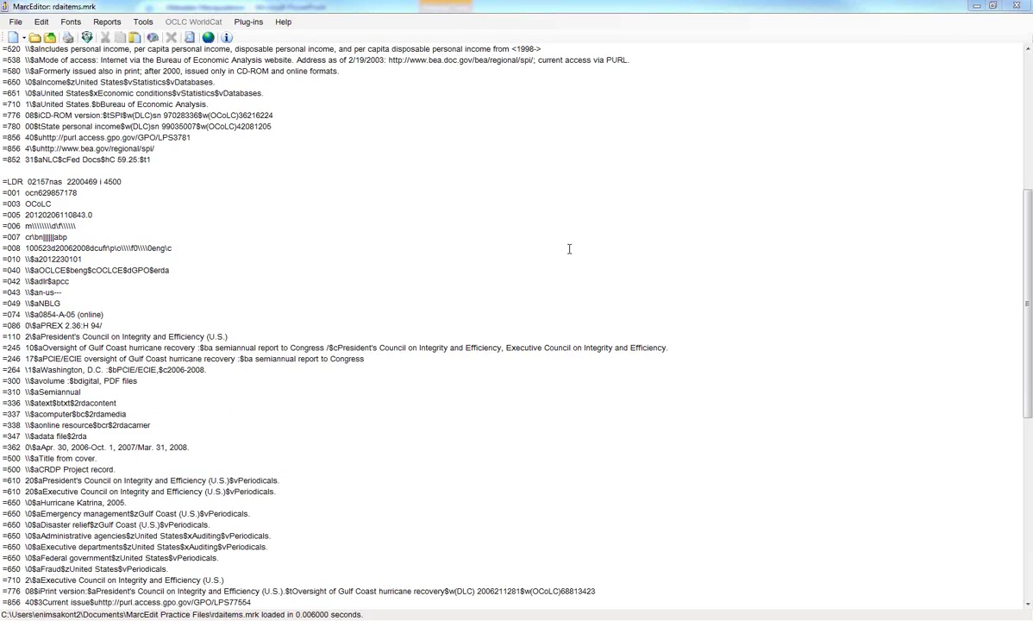
{"action": "left_click", "coordinate": [331, 259]}
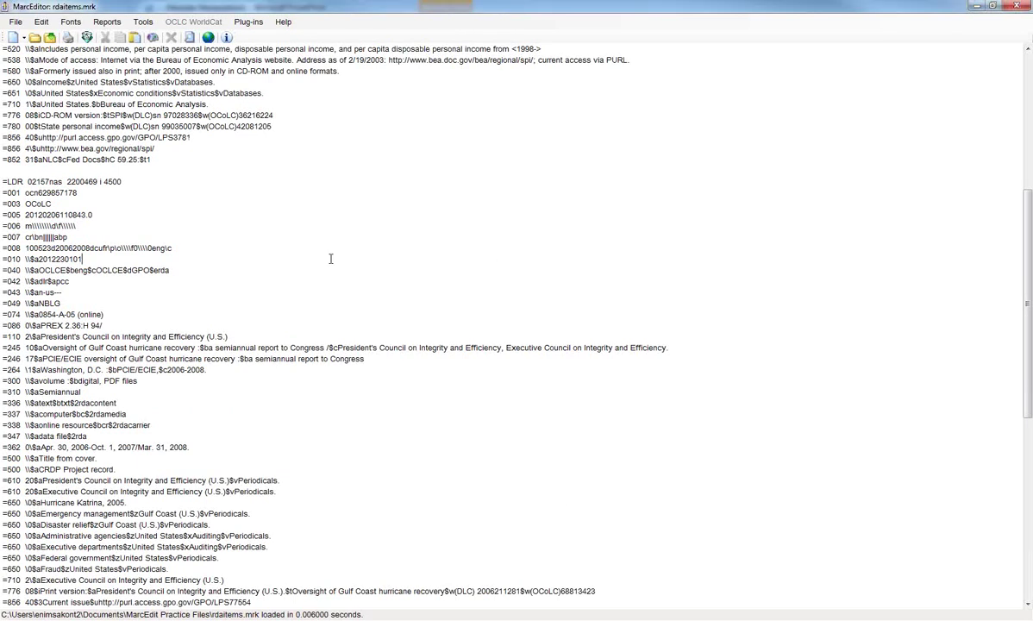
{"action": "left_click", "coordinate": [1014, 6]}
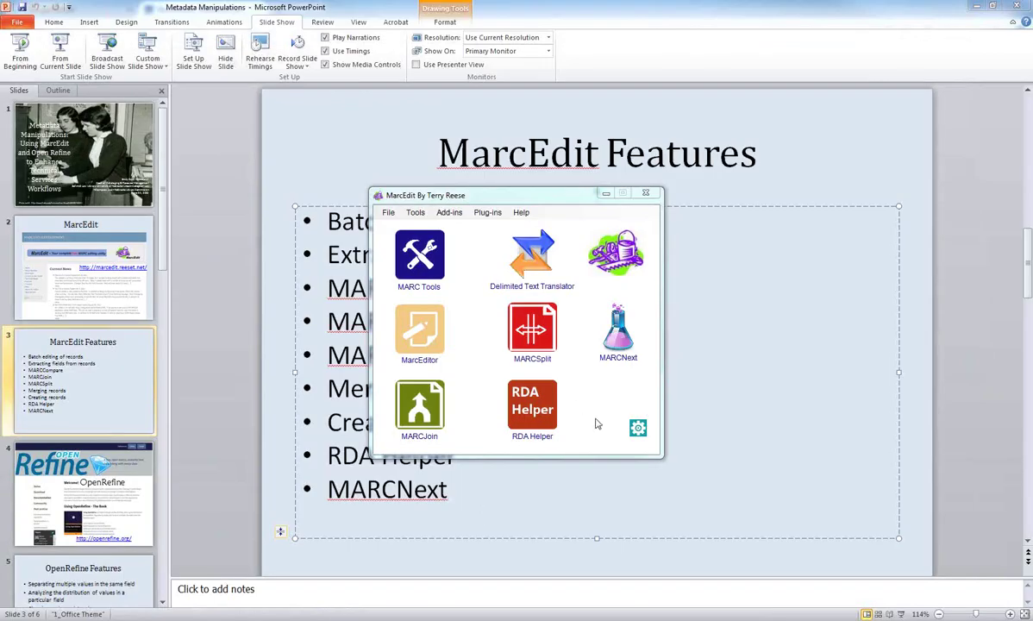
Step: Minimize the presentation, open MARCNext in MarcEdit and look through its available tools
{"action": "left_click", "coordinate": [977, 17]}
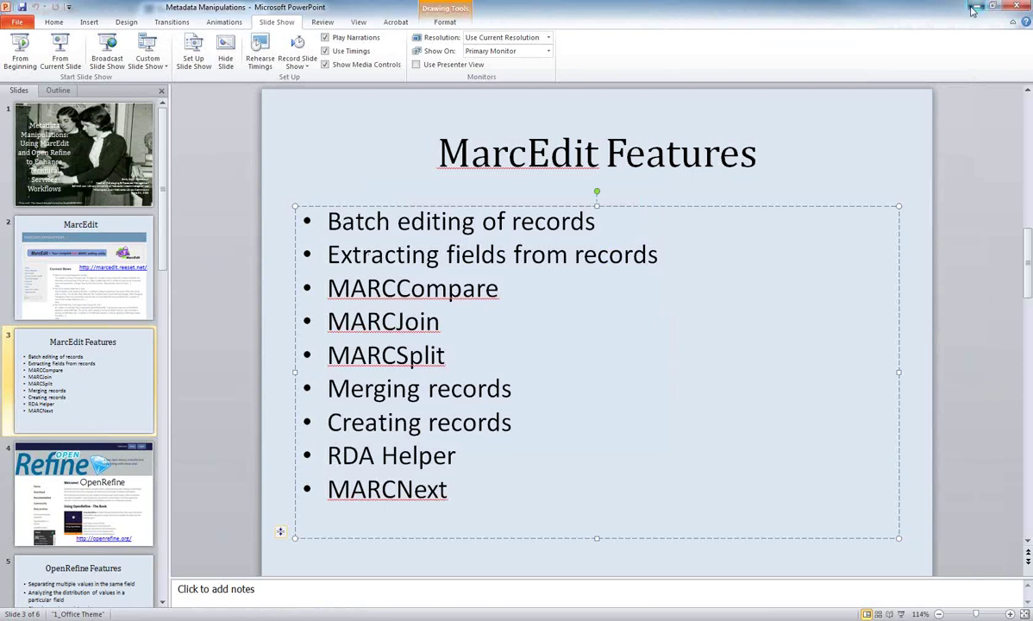
{"action": "left_click", "coordinate": [973, 10]}
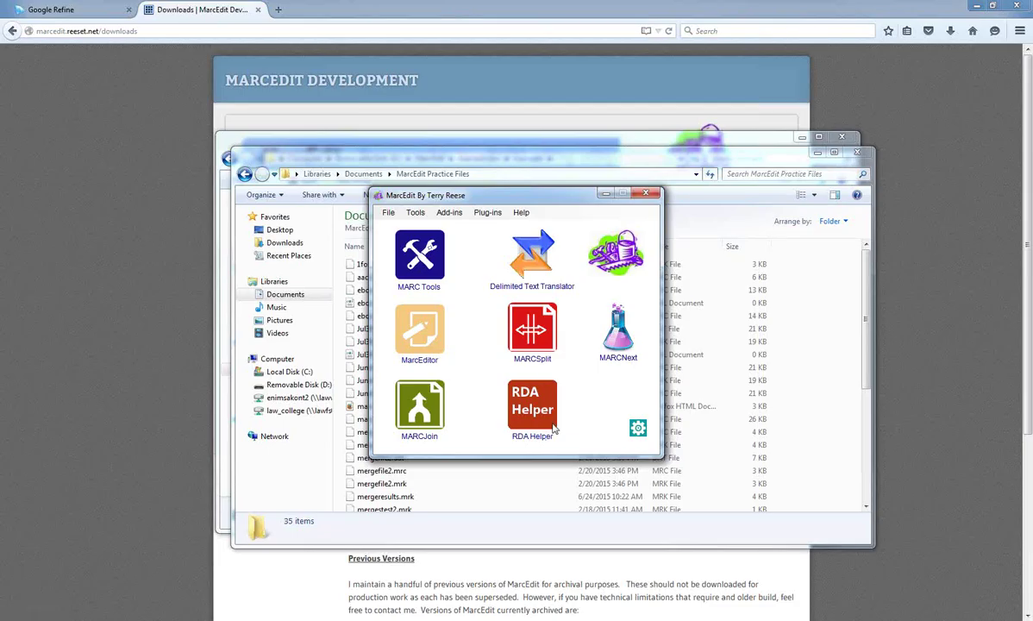
{"action": "left_click", "coordinate": [615, 327]}
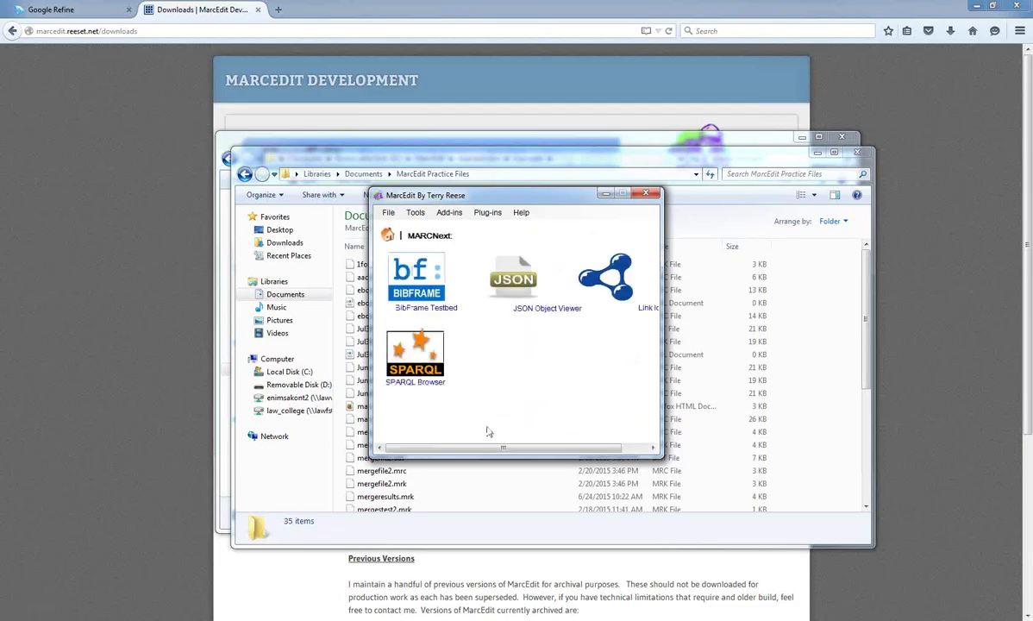
{"action": "left_click_drag", "start_coordinate": [478, 450], "coordinate": [506, 448]}
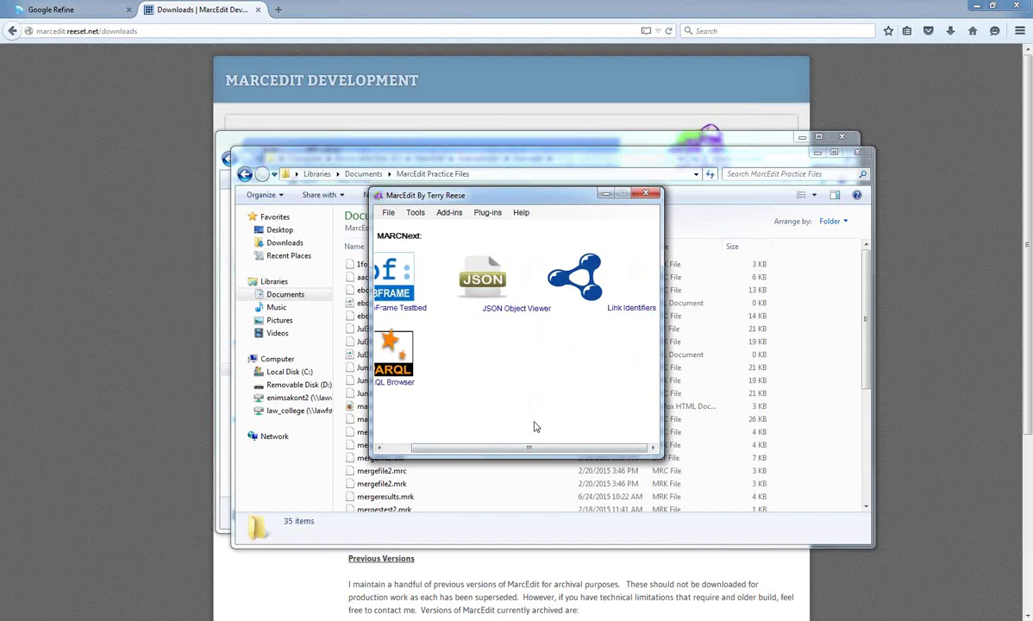
{"action": "scroll", "coordinate": [380, 420], "scroll_direction": "up", "scroll_amount": 2}
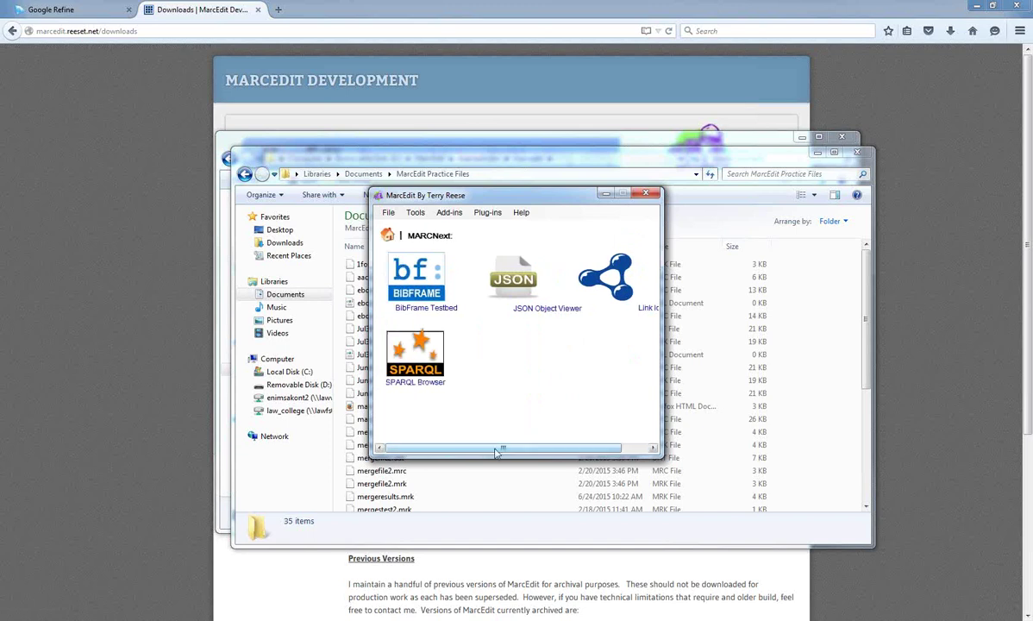
{"action": "left_click_drag", "start_coordinate": [499, 447], "coordinate": [529, 443]}
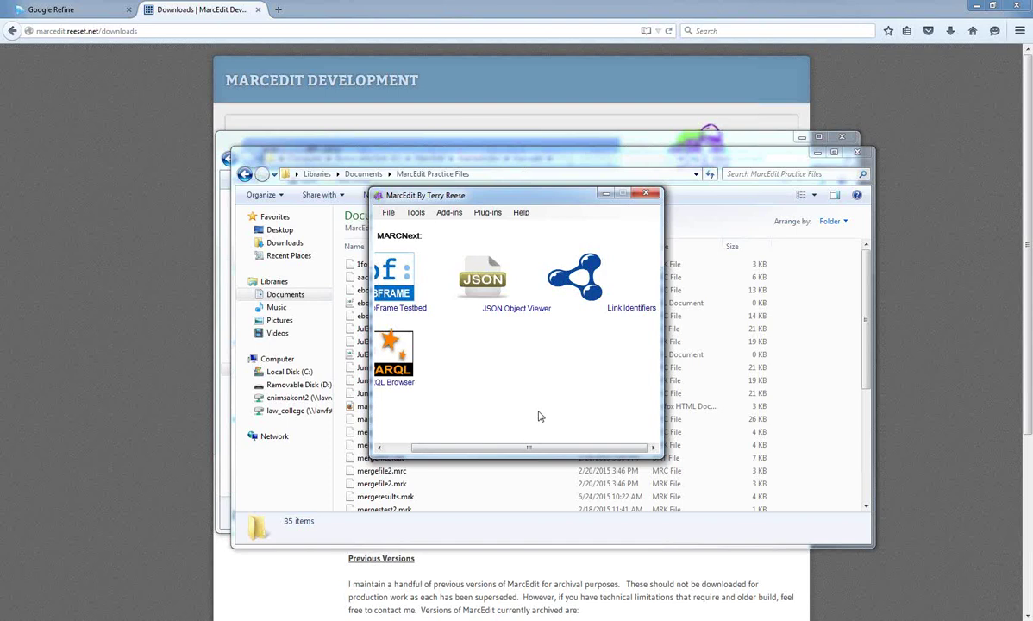
{"action": "left_click", "coordinate": [395, 448]}
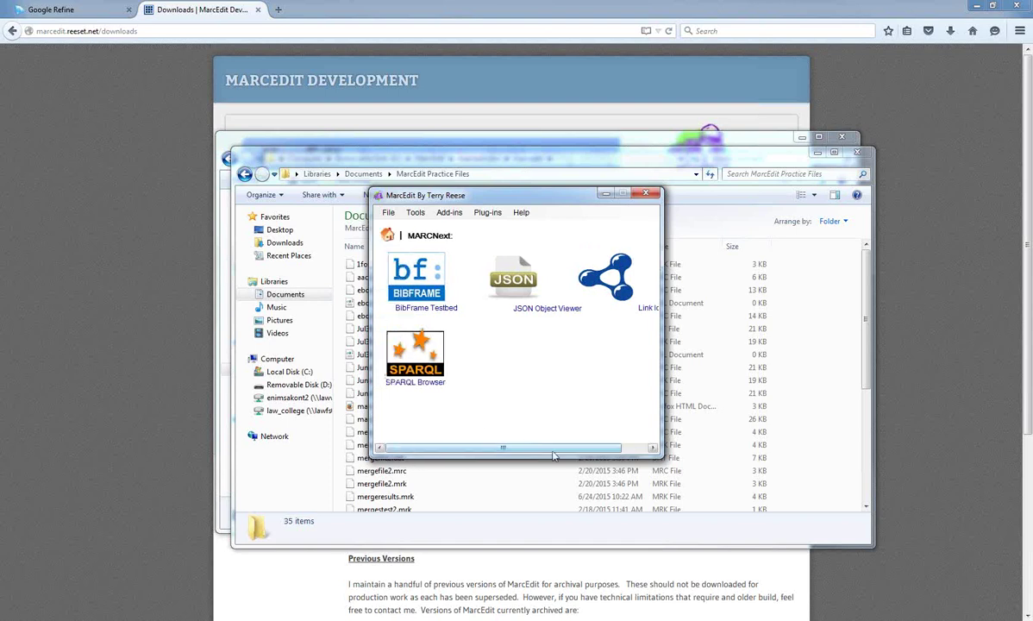
{"action": "scroll", "coordinate": [593, 429], "scroll_direction": "down", "scroll_amount": 2}
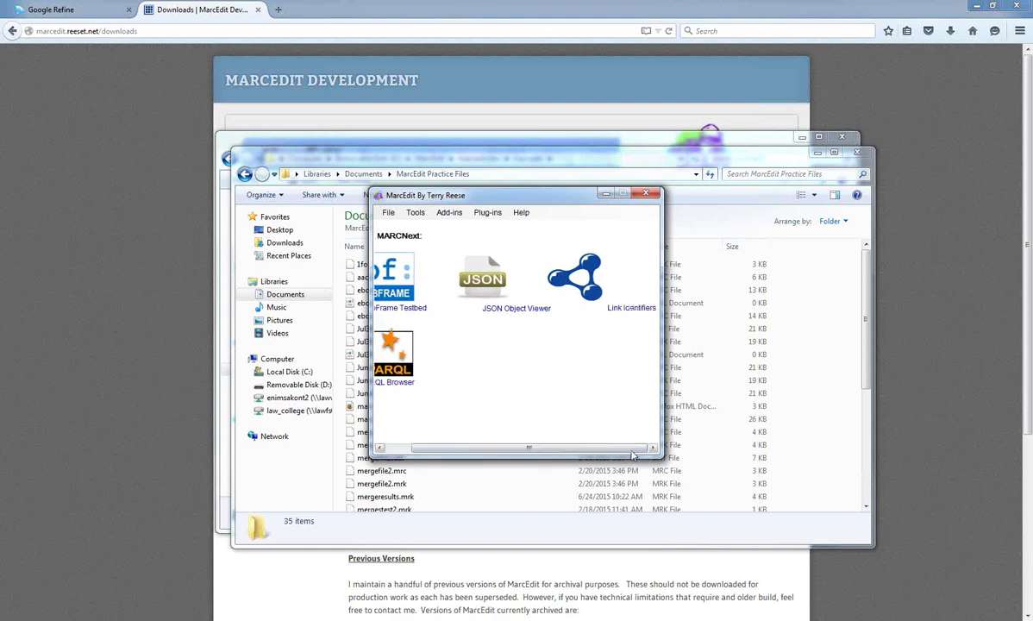
Step: Start the Link Identifiers tool and choose JuneNEDocuments.mrc as its source file
{"action": "left_click", "coordinate": [605, 316]}
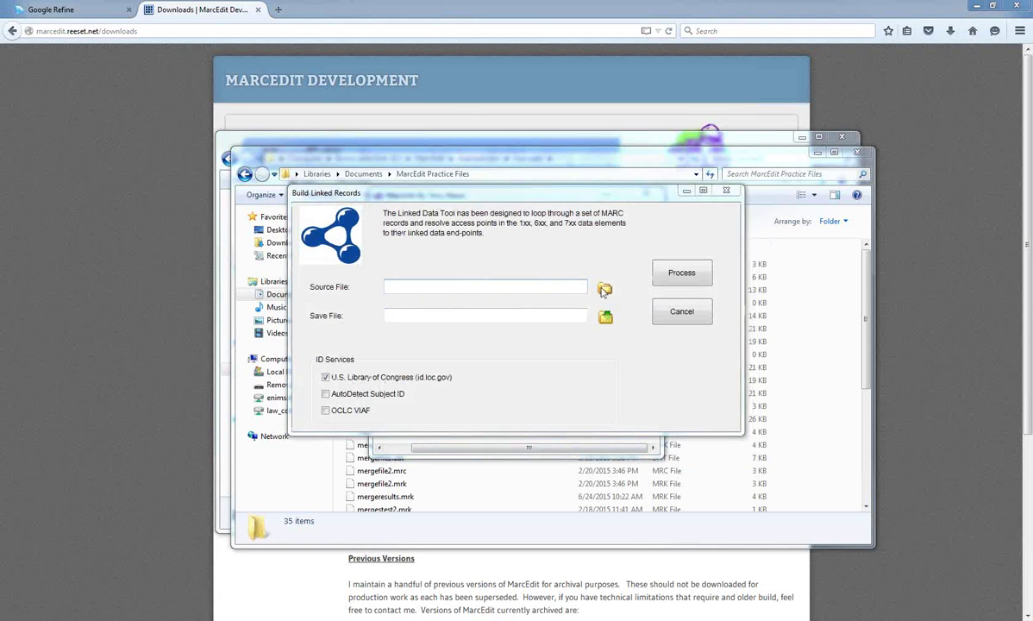
{"action": "left_click", "coordinate": [605, 290]}
{"action": "left_click", "coordinate": [479, 372]}
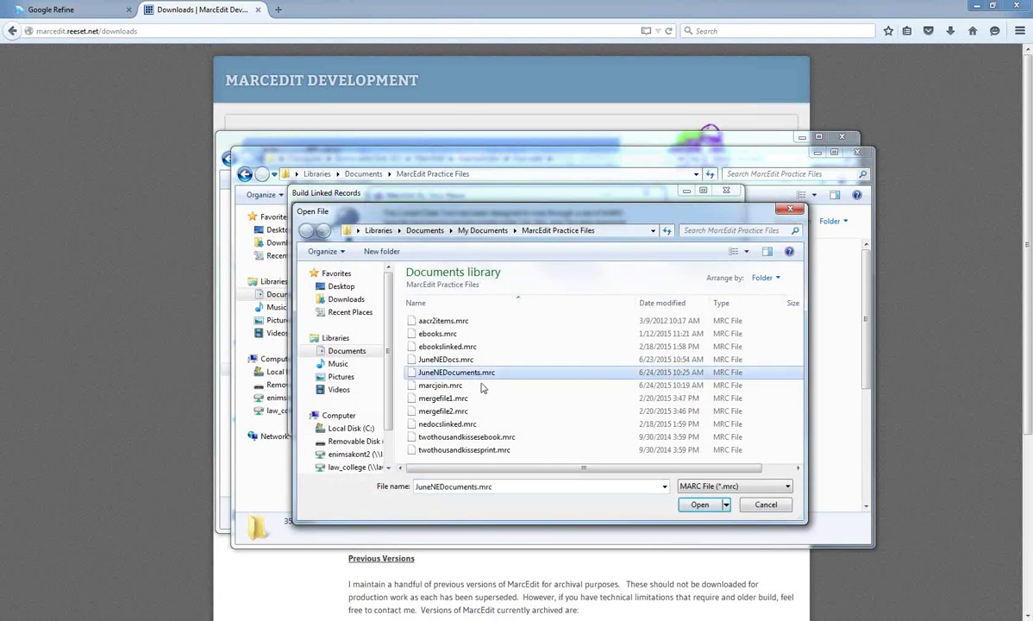
{"action": "left_click", "coordinate": [696, 505]}
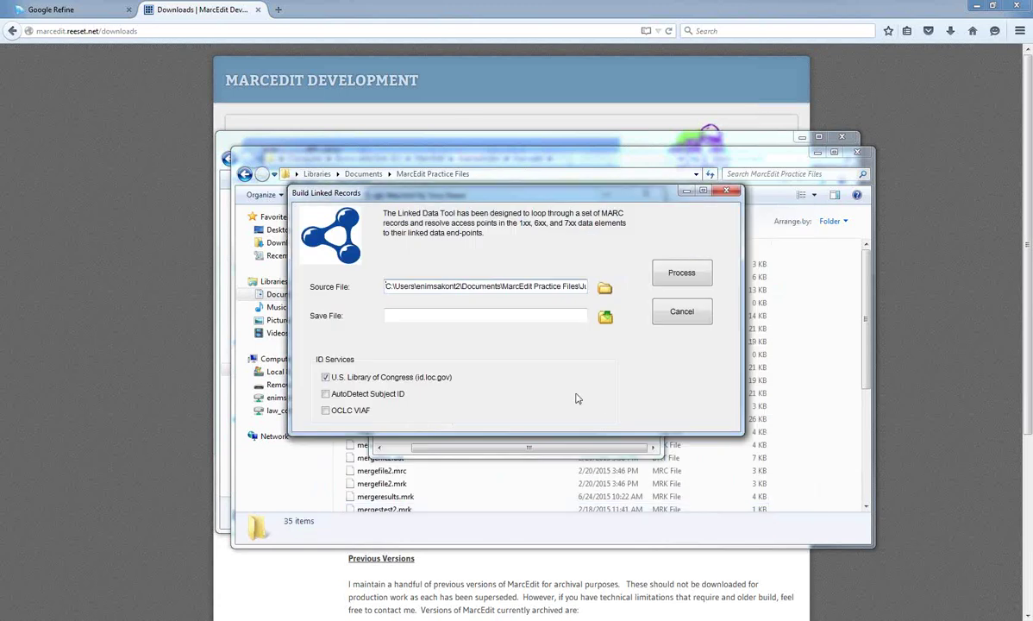
Step: Set the save file for the linked records to linked in the MarcEdit Practice Files folder
{"action": "left_click", "coordinate": [604, 318]}
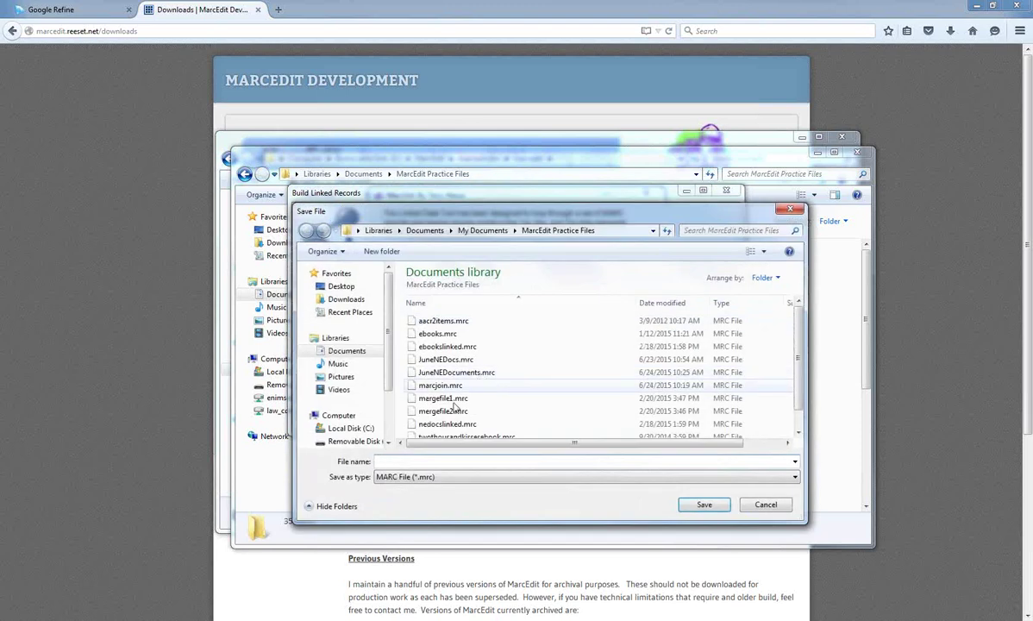
{"action": "type", "text": "lilnk"}
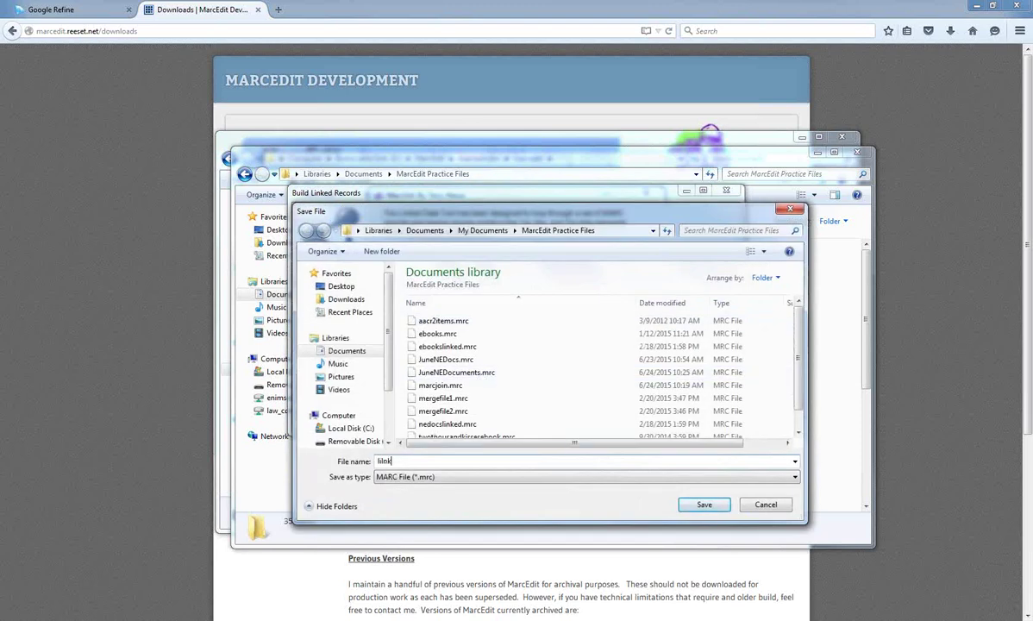
{"action": "key", "text": "BackSpace"}
{"action": "key", "text": "BackSpace"}
{"action": "key", "text": "BackSpace"}
{"action": "type", "text": "nked"}
{"action": "key", "text": "Return"}
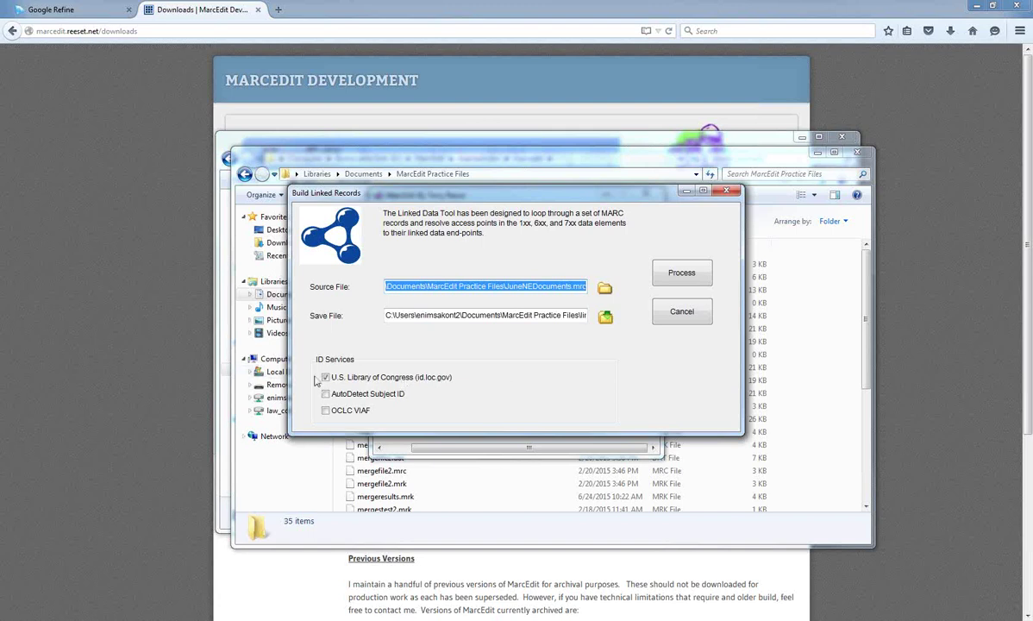
Step: Process the records against the U.S. Library of Congress service and close the Build Linked Records tool
{"action": "left_click", "coordinate": [683, 271]}
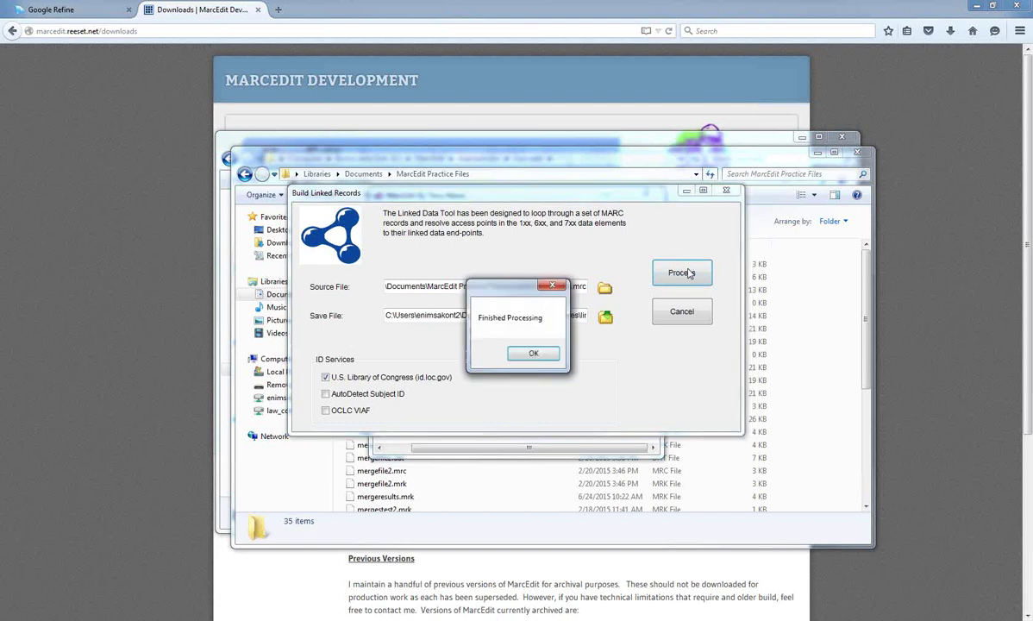
{"action": "left_click", "coordinate": [532, 353]}
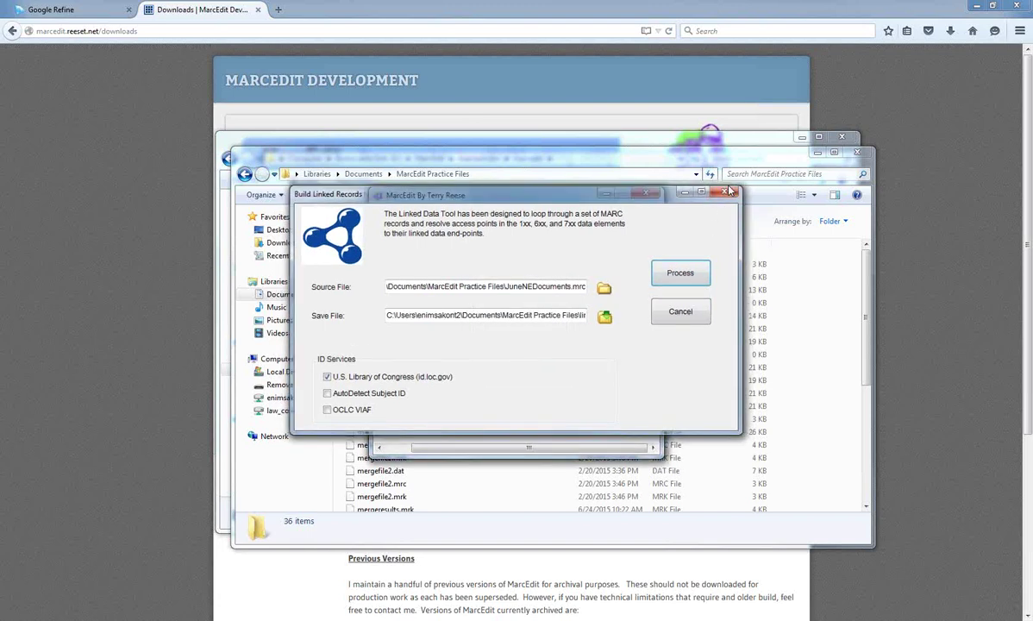
{"action": "left_click", "coordinate": [681, 312]}
Step: Bring up the MarcEdit Practice Files folder and locate linked.mrc in it
{"action": "mouse_move", "coordinate": [101, 576]}
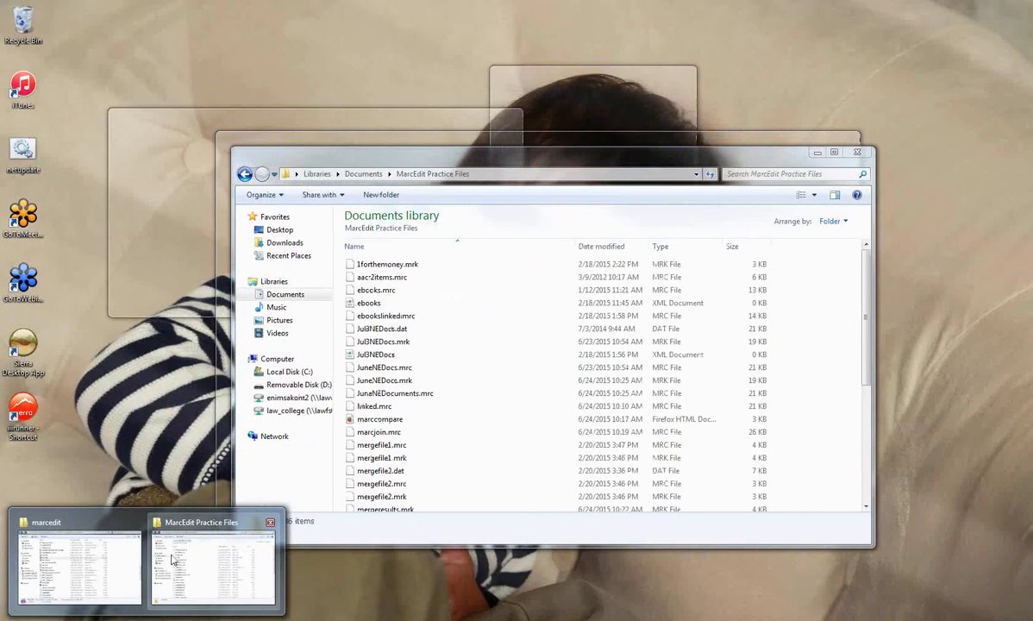
{"action": "left_click", "coordinate": [159, 518]}
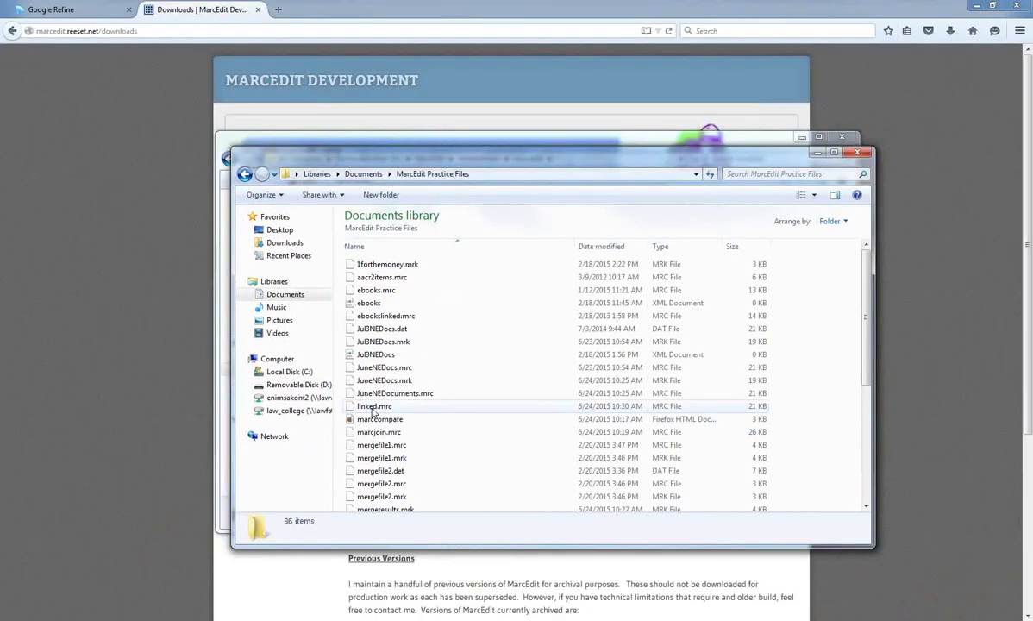
{"action": "right_click", "coordinate": [372, 407]}
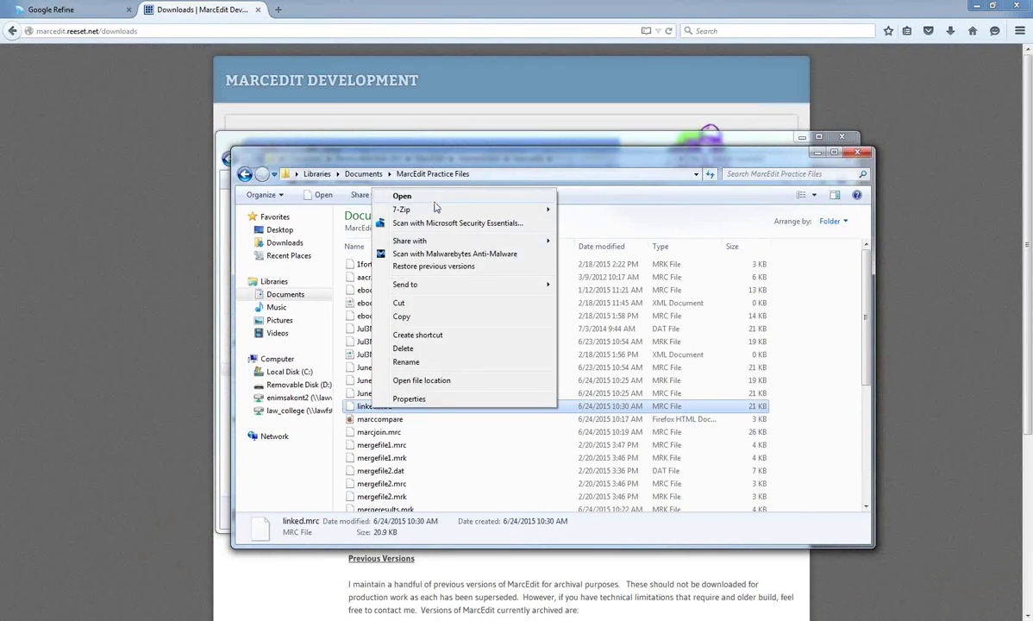
{"action": "left_click", "coordinate": [441, 459]}
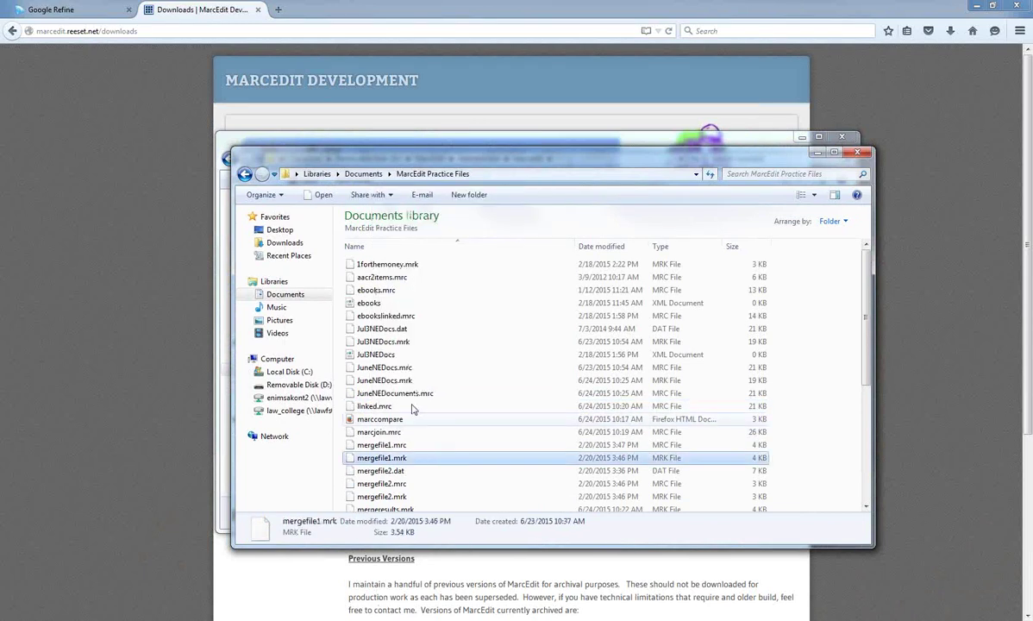
{"action": "left_click", "coordinate": [376, 407]}
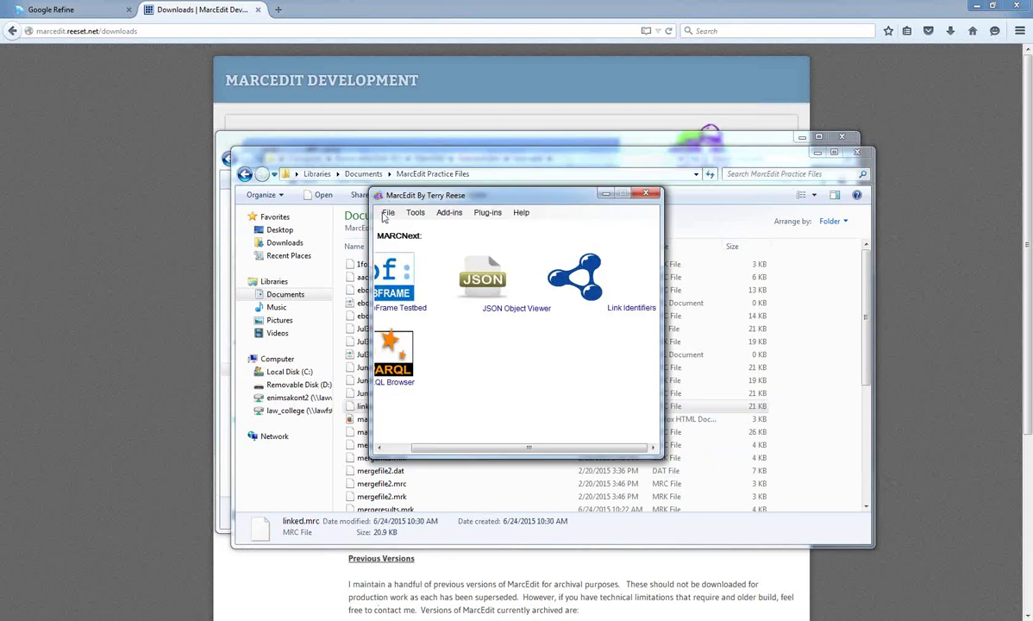
Step: Start MarcBreaker from MarcEdit's MARC Tools and choose linked.mrc as its input file
{"action": "left_click", "coordinate": [387, 213]}
{"action": "mouse_move", "coordinate": [405, 228]}
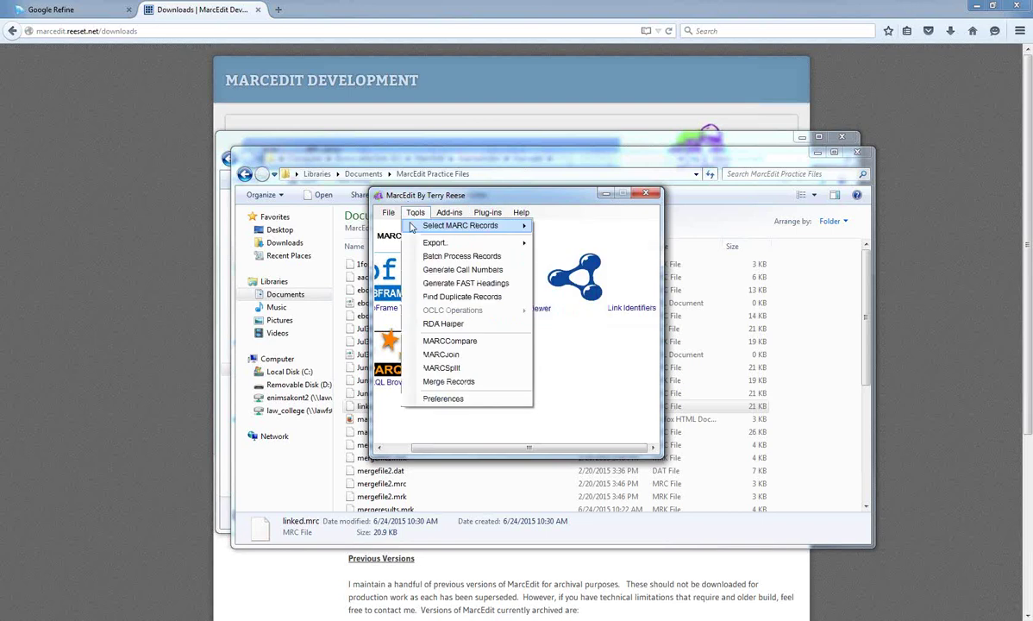
{"action": "mouse_move", "coordinate": [459, 227]}
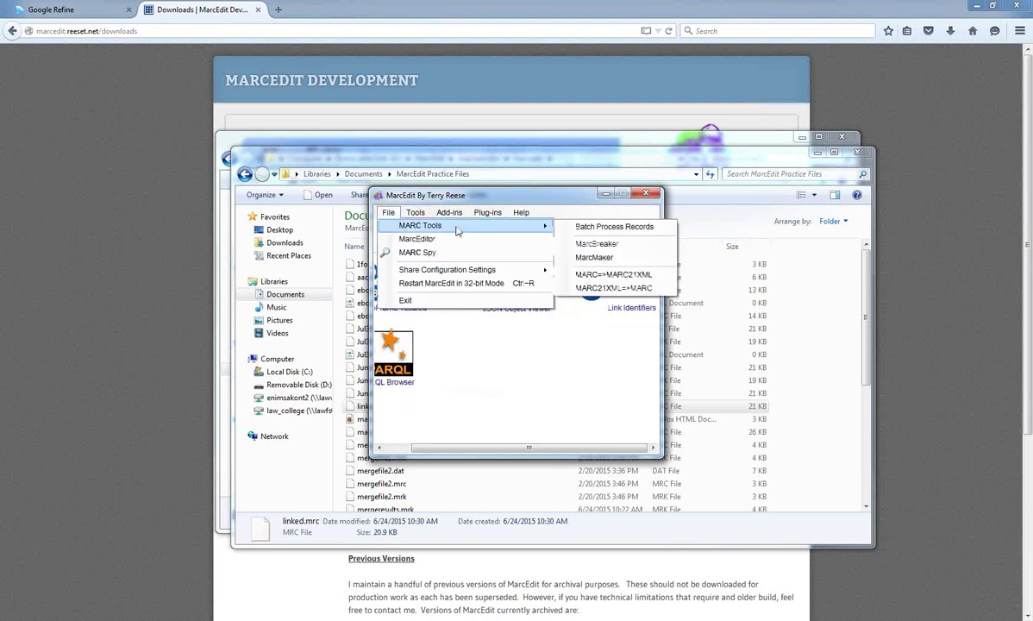
{"action": "left_click", "coordinate": [595, 245]}
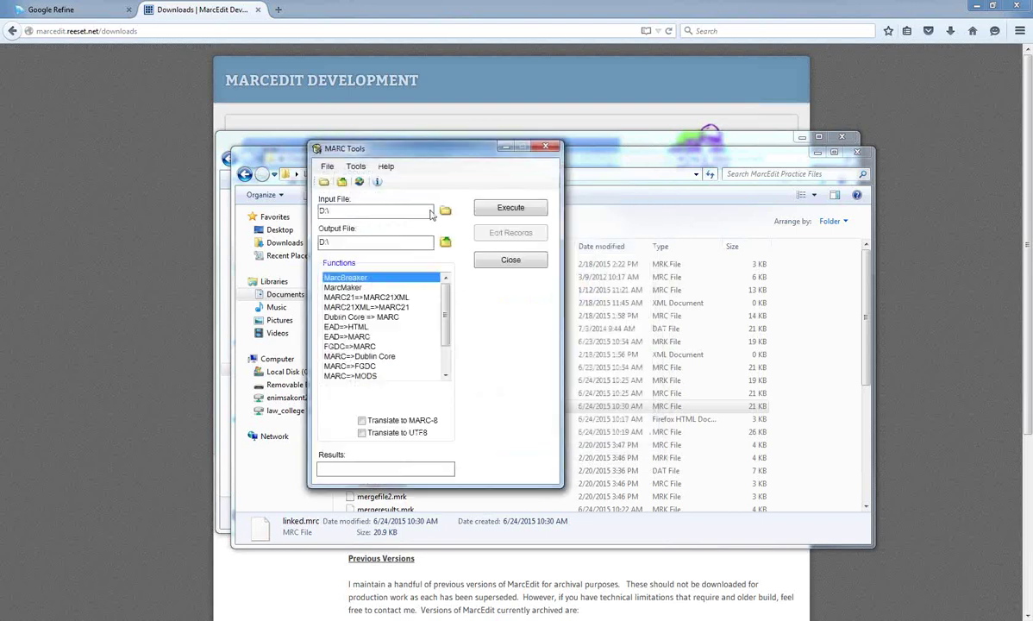
{"action": "left_click", "coordinate": [445, 212]}
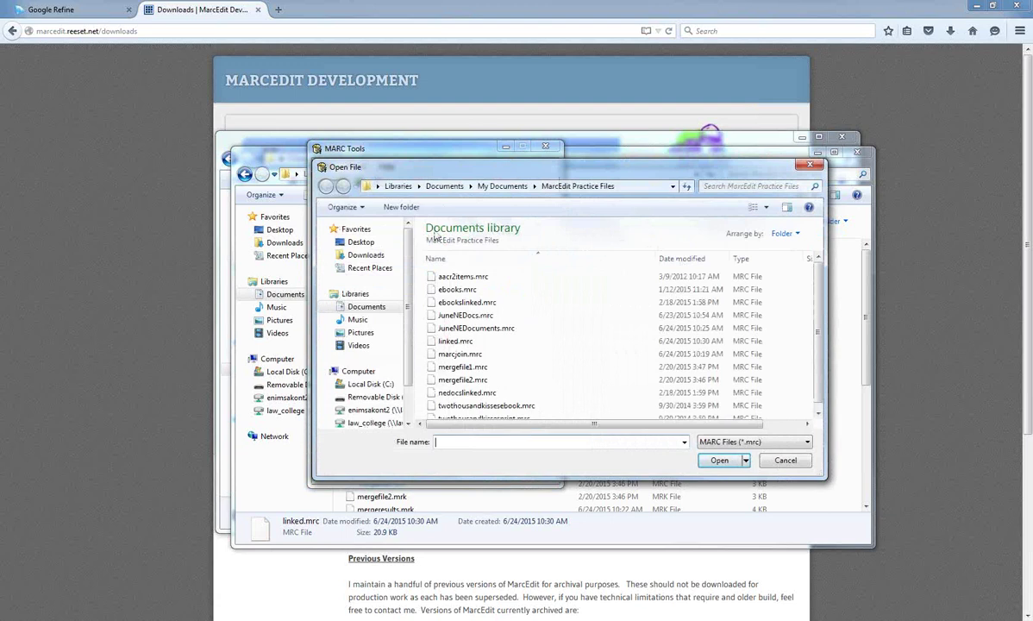
{"action": "left_click", "coordinate": [446, 341]}
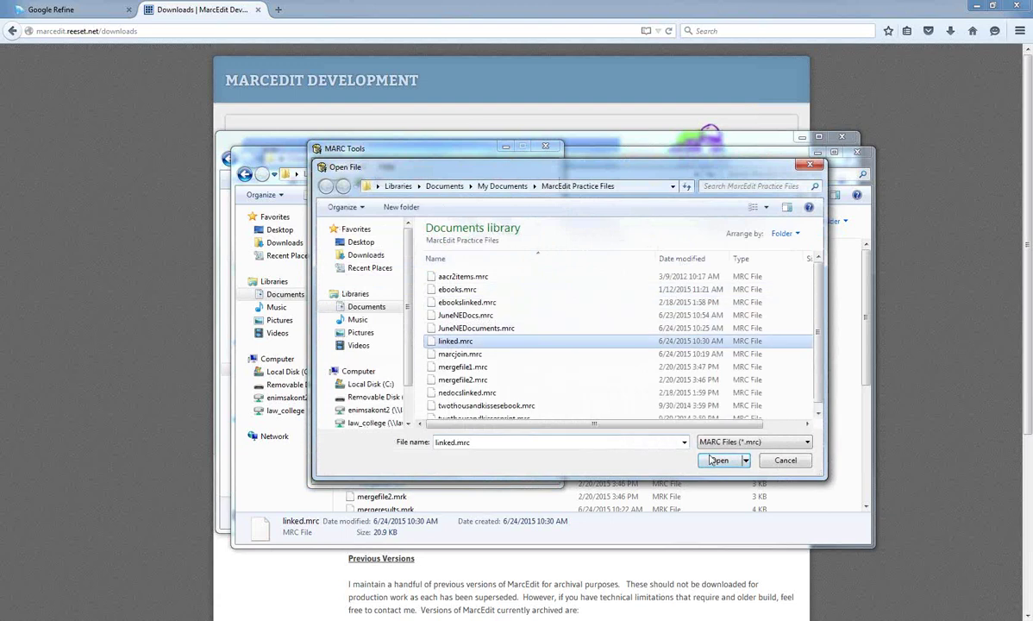
{"action": "double_click", "coordinate": [446, 342]}
Step: Set the output file to linked as MARC text (.mrk), execute the conversion and open the records for editing
{"action": "left_click", "coordinate": [445, 242]}
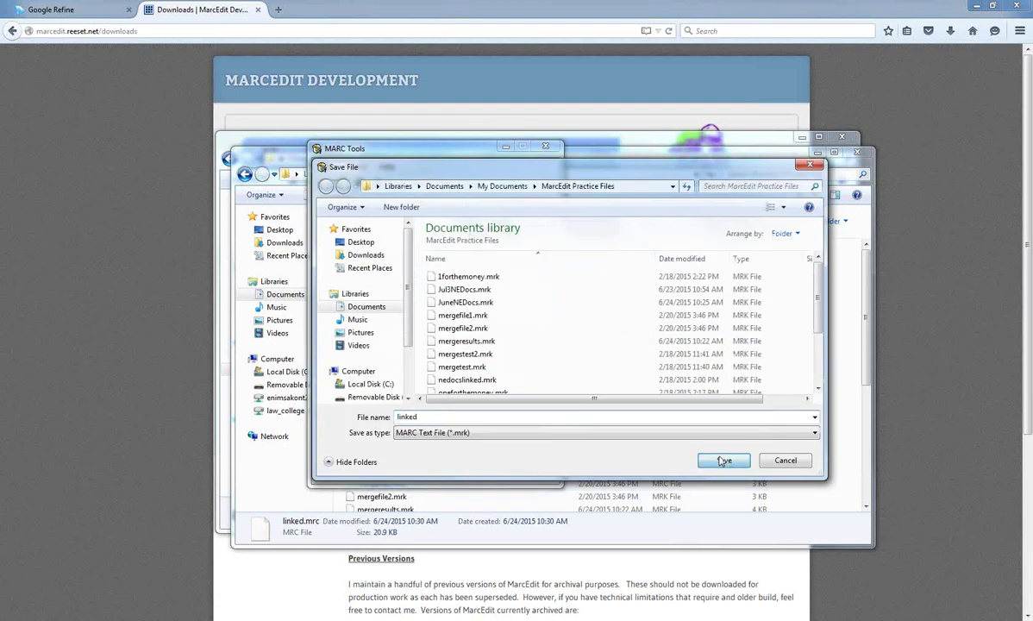
{"action": "left_click", "coordinate": [725, 461]}
{"action": "left_click", "coordinate": [510, 208]}
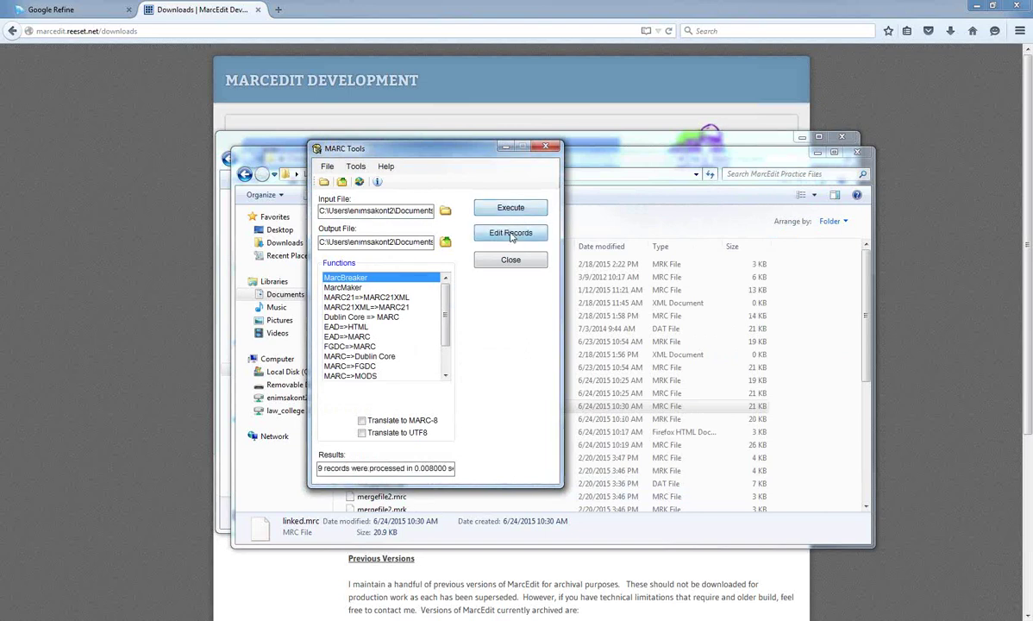
{"action": "left_click", "coordinate": [511, 232]}
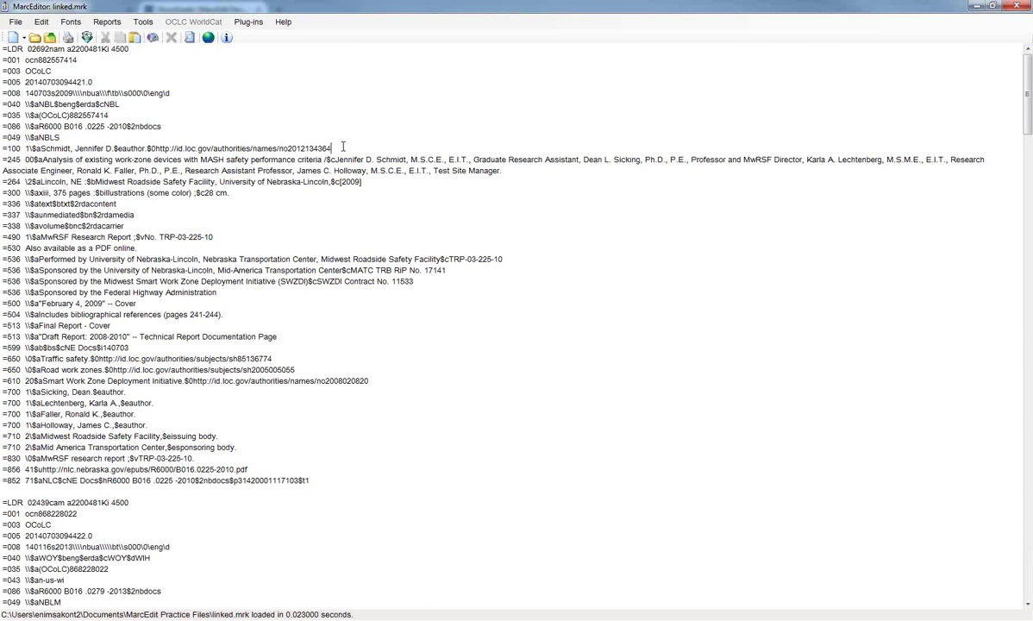
Step: Highlight the id.loc.gov links in the first record's 100 field and its Traffic safety 650 field to examine them
{"action": "left_click_drag", "start_coordinate": [329, 148], "coordinate": [155, 149]}
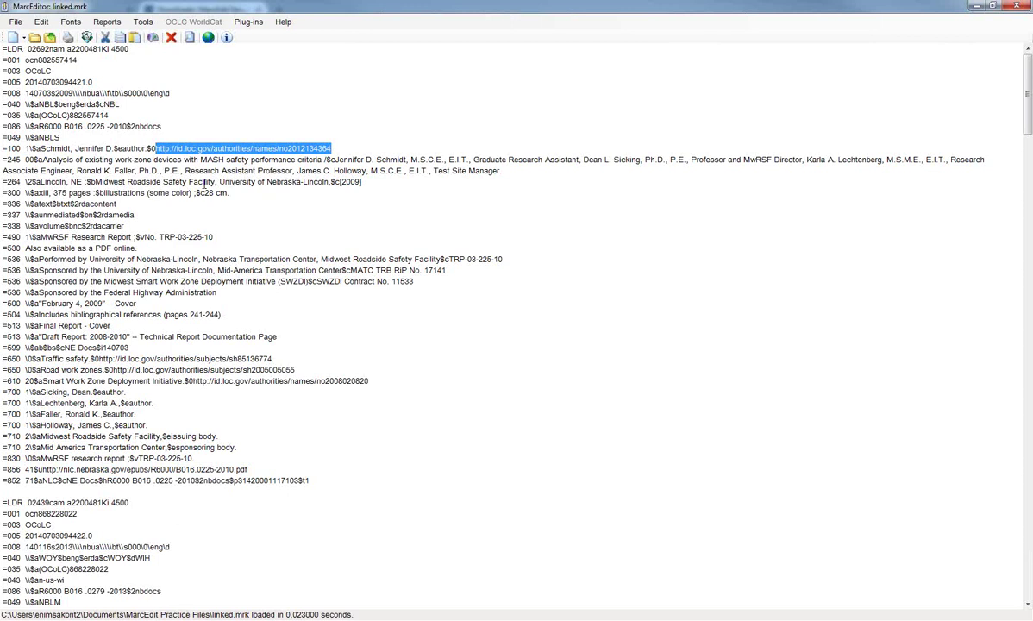
{"action": "left_click", "coordinate": [297, 355]}
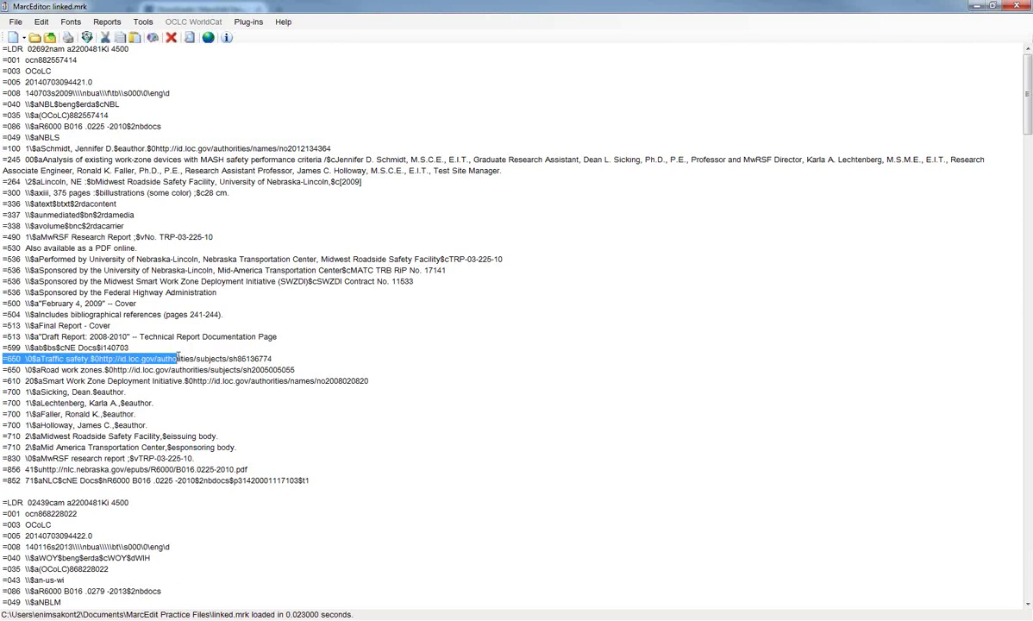
{"action": "left_click", "coordinate": [101, 358]}
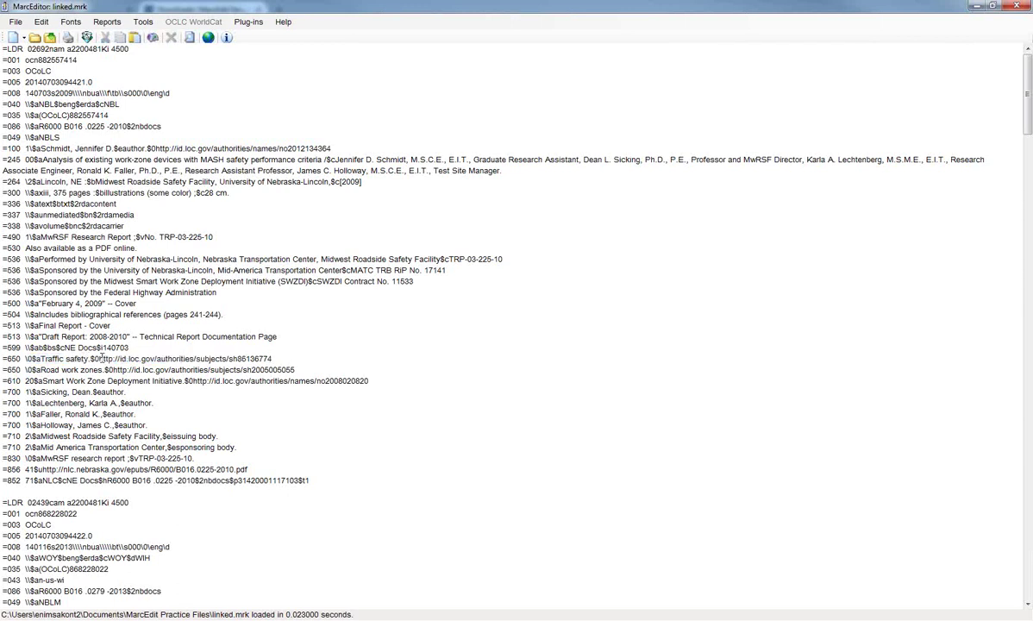
{"action": "left_click_drag", "start_coordinate": [100, 357], "coordinate": [273, 358]}
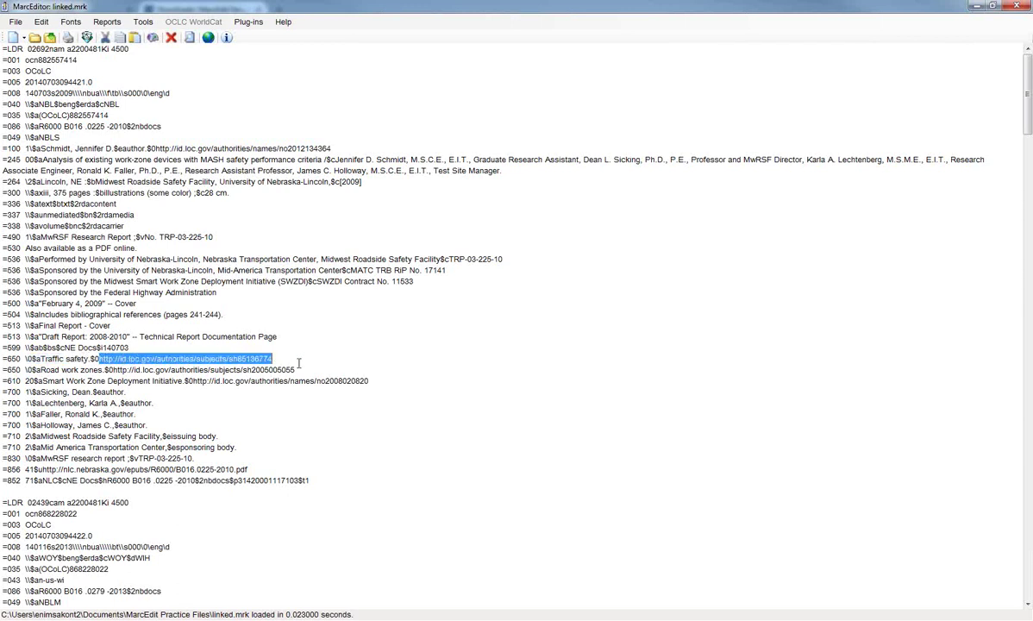
Step: Leave the linked records, return to the MARCNext tools and close MarcEdit
{"action": "left_click", "coordinate": [486, 387]}
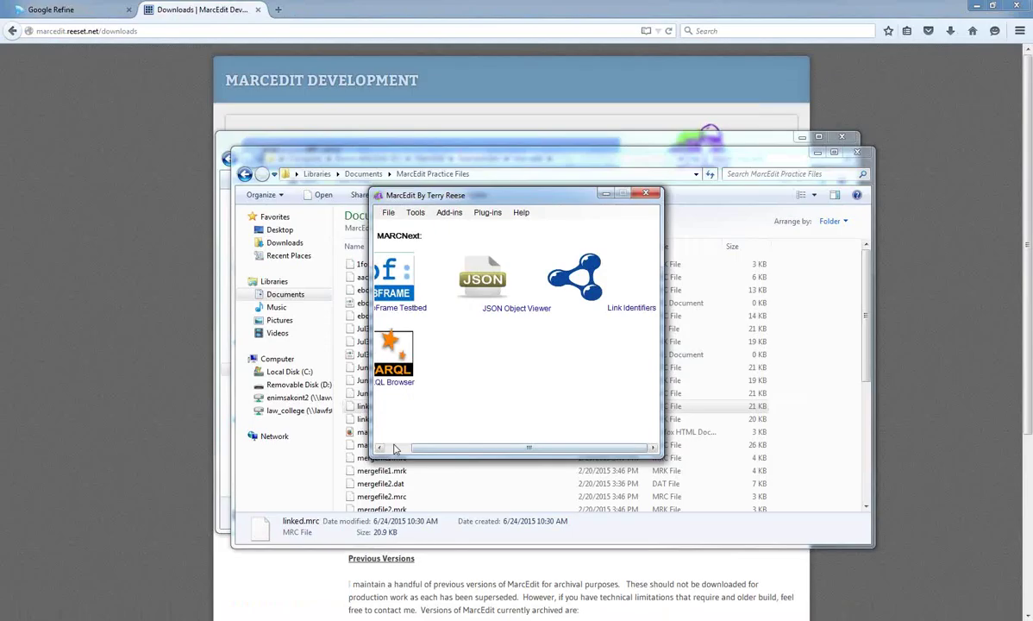
{"action": "left_click", "coordinate": [395, 449]}
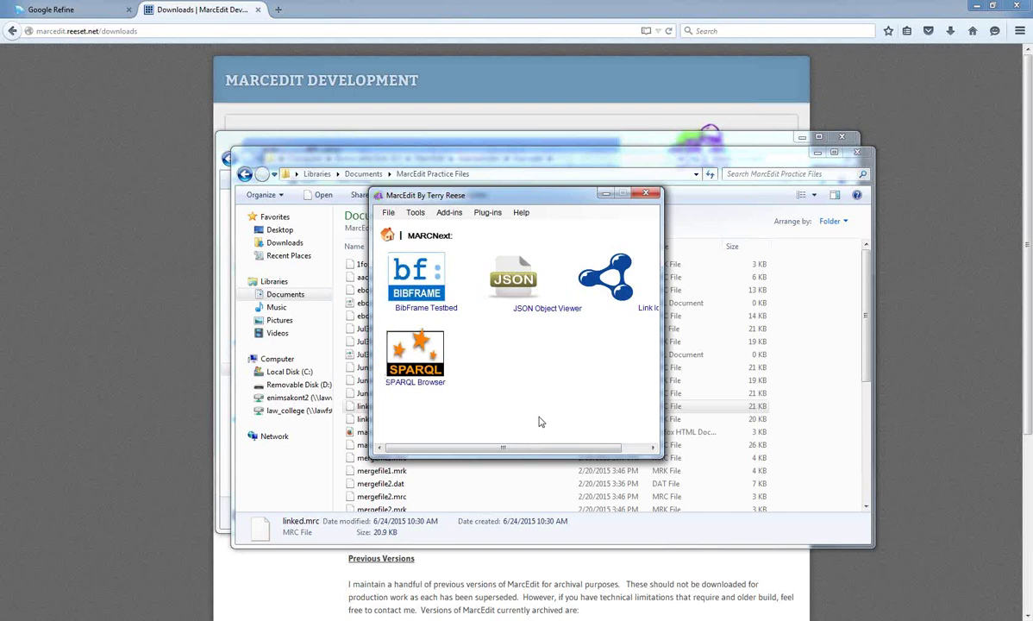
{"action": "left_click", "coordinate": [647, 194]}
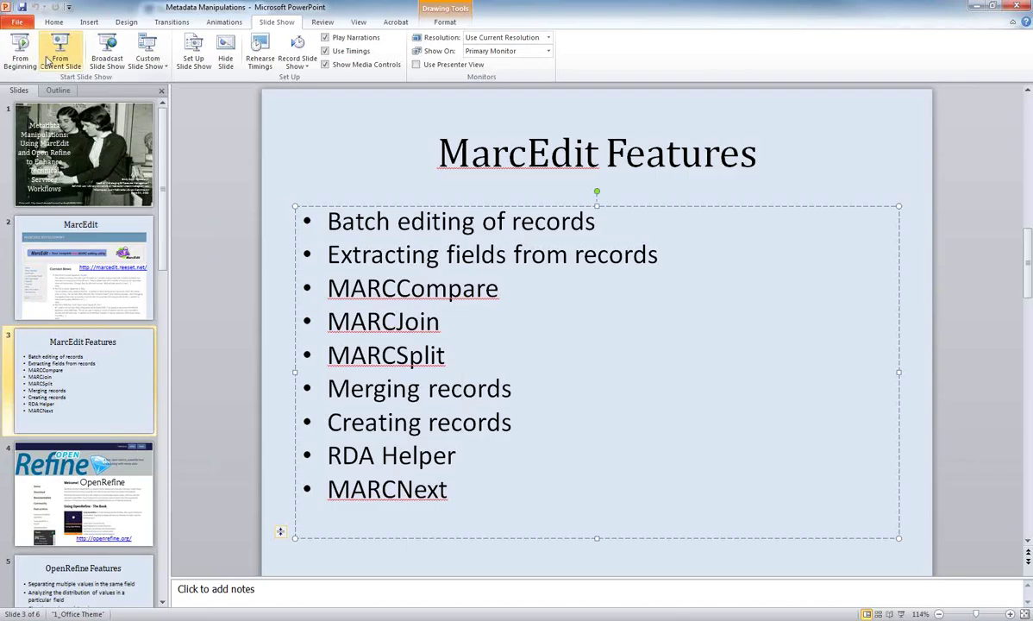
Step: Run the PowerPoint slide show from the MarcEdit Features slide through OpenRefine Features, and end the show
{"action": "left_click", "coordinate": [51, 59]}
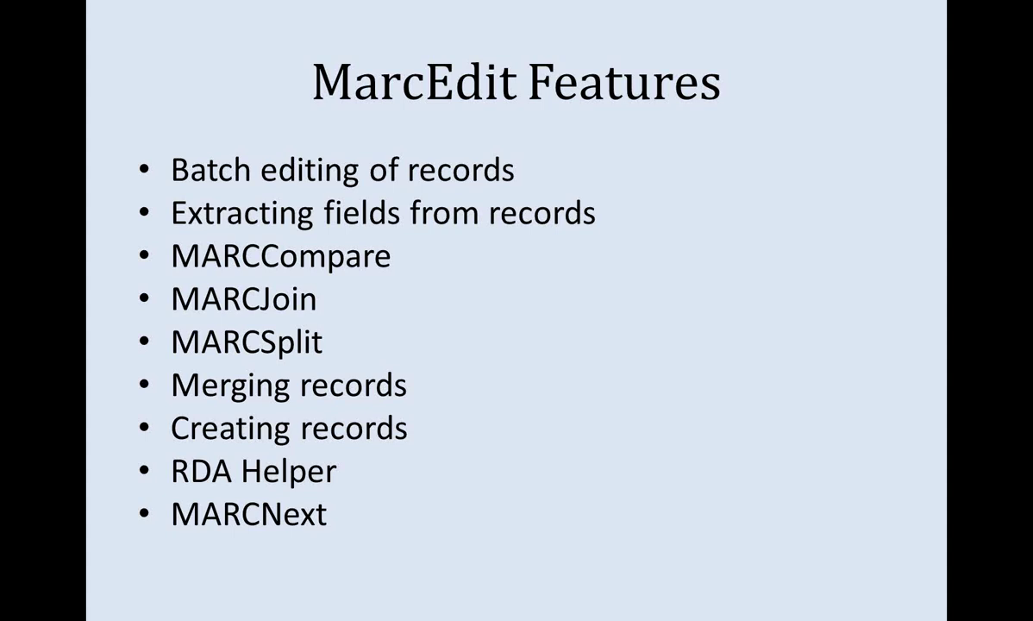
{"action": "key", "text": "Right"}
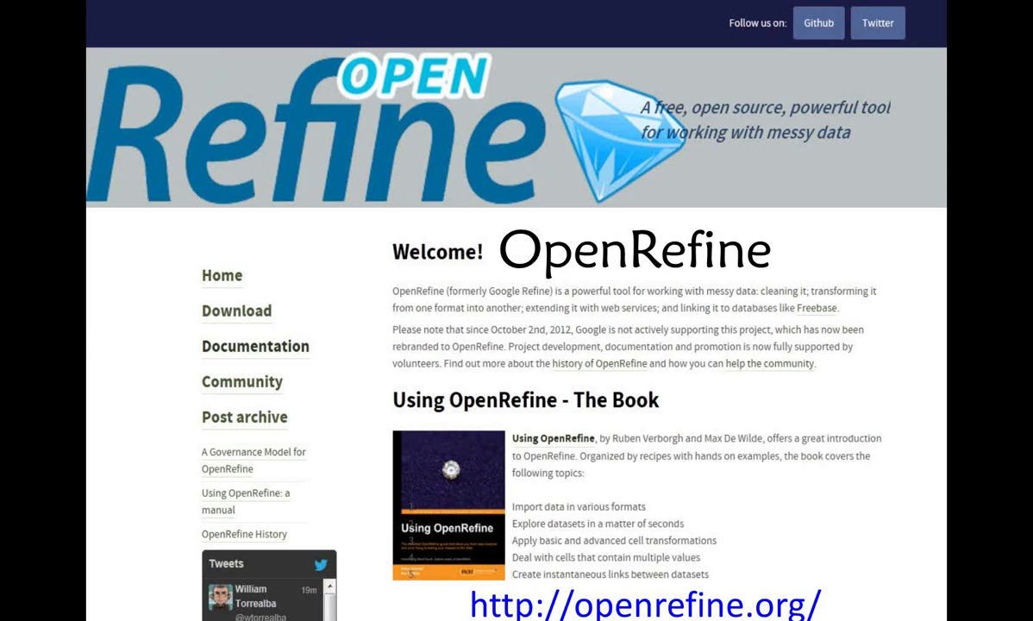
{"action": "left_click", "coordinate": [798, 505]}
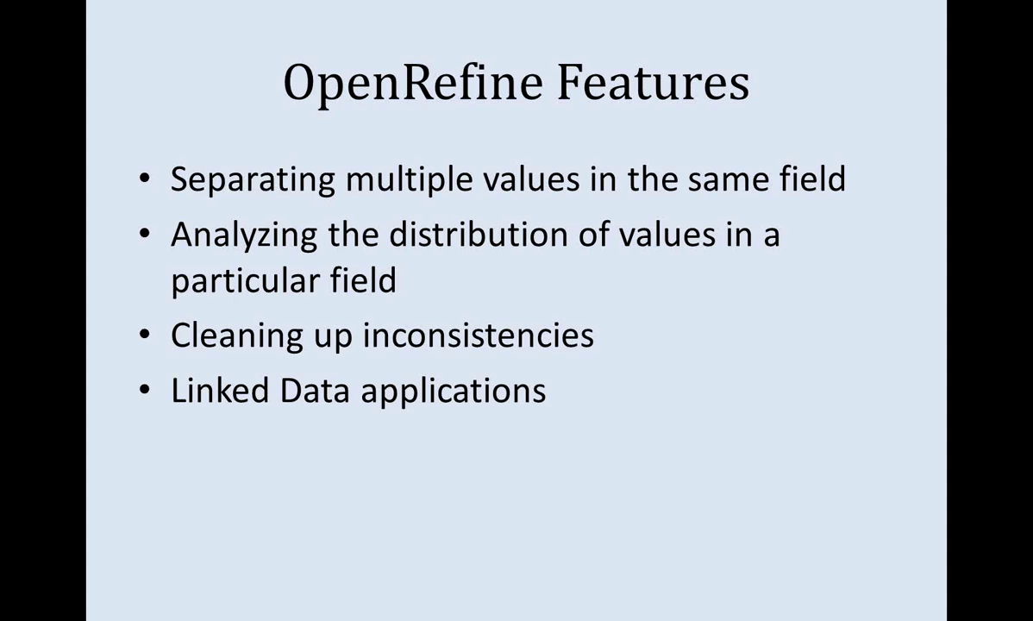
{"action": "key", "text": "Escape"}
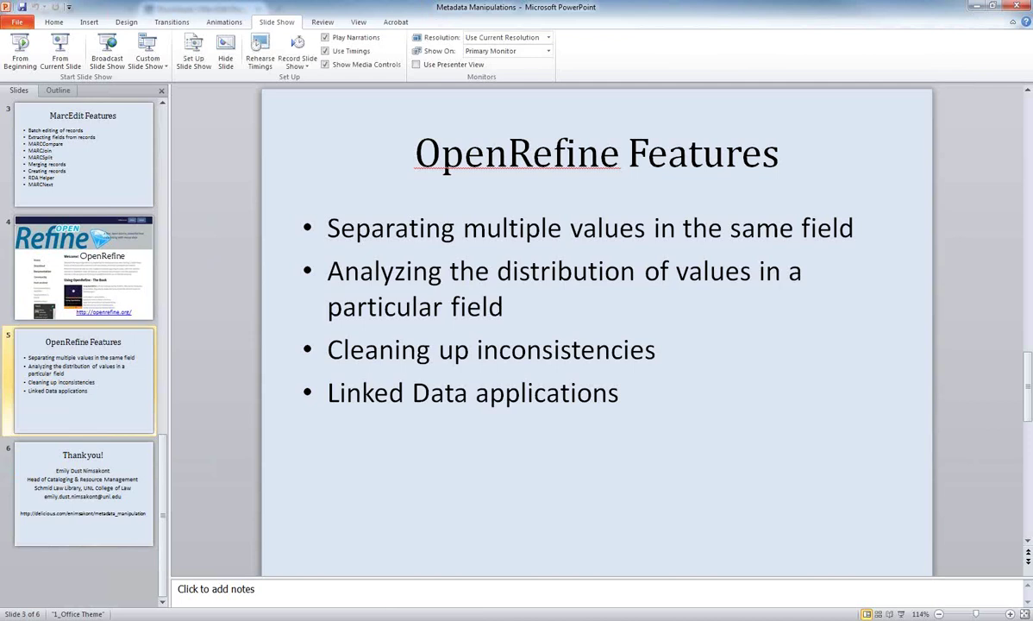
Step: Switch to the Firefox window, close the MarcEdit Downloads page and review the earlier rows of Google Refine's phm collection tsv preview
{"action": "mouse_move", "coordinate": [321, 617]}
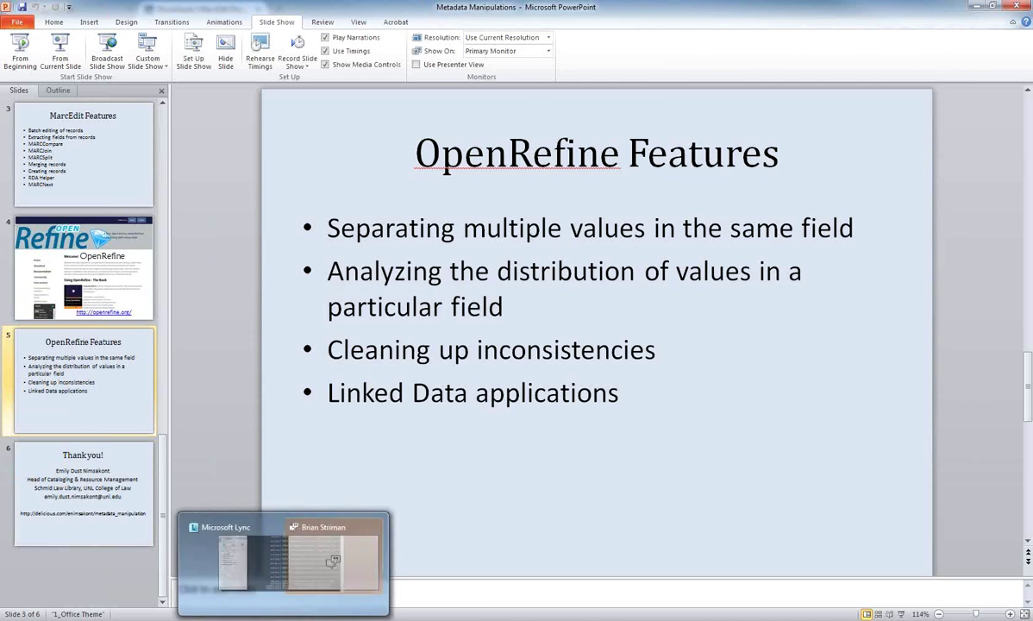
{"action": "mouse_move", "coordinate": [210, 617]}
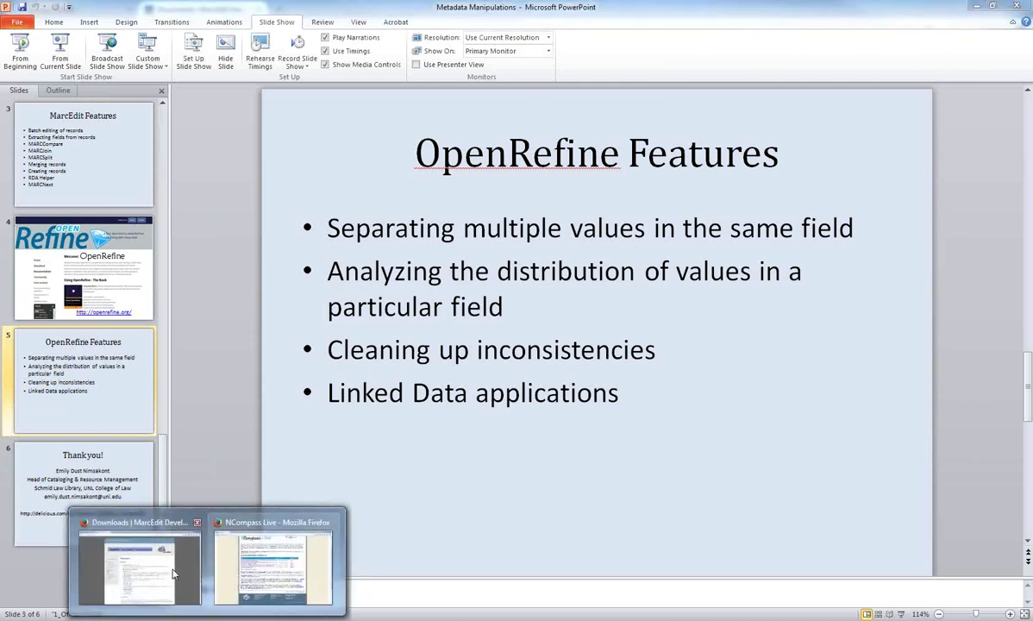
{"action": "left_click", "coordinate": [138, 569]}
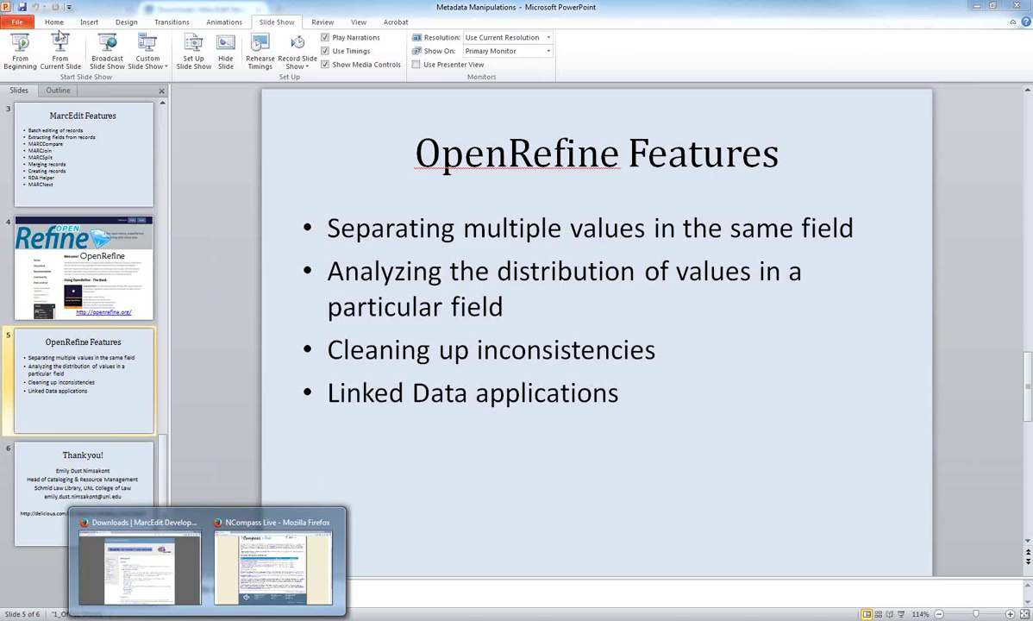
{"action": "left_click", "coordinate": [138, 510]}
{"action": "scroll", "coordinate": [138, 507], "scroll_direction": "down", "scroll_amount": 2}
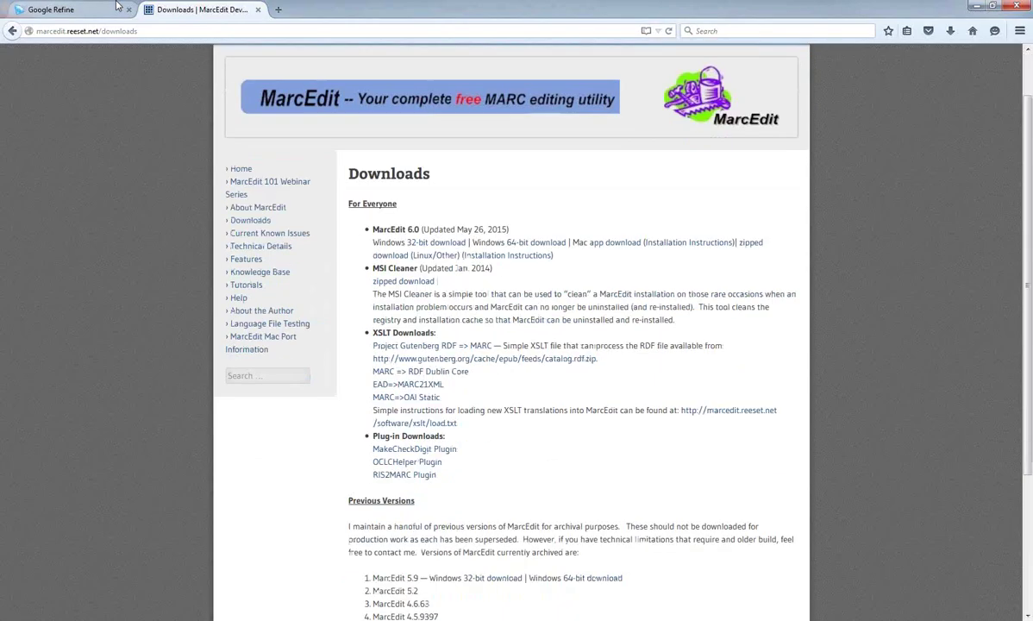
{"action": "left_click", "coordinate": [258, 9]}
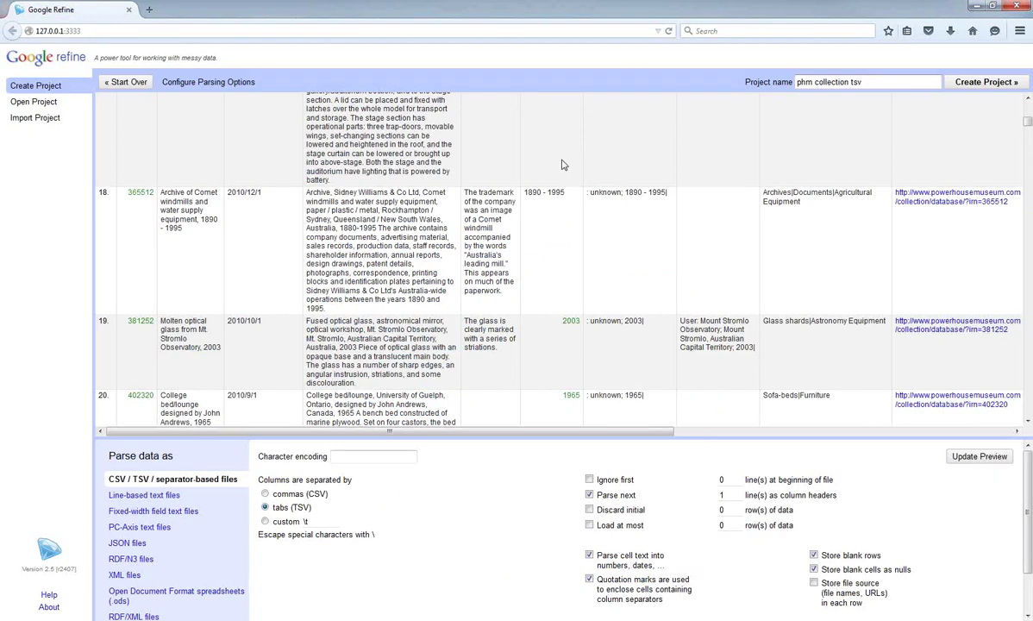
{"action": "scroll", "coordinate": [561, 164], "scroll_direction": "up", "scroll_amount": 10}
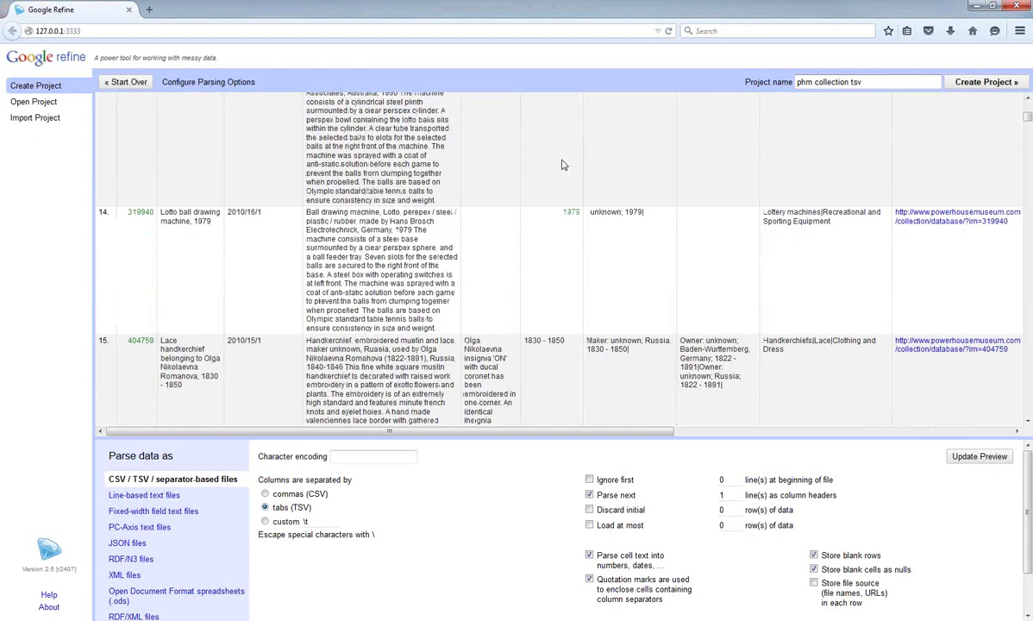
Step: Rename the Google Refine project as NCompass Live Test
{"action": "scroll", "coordinate": [561, 164], "scroll_direction": "up", "scroll_amount": 10}
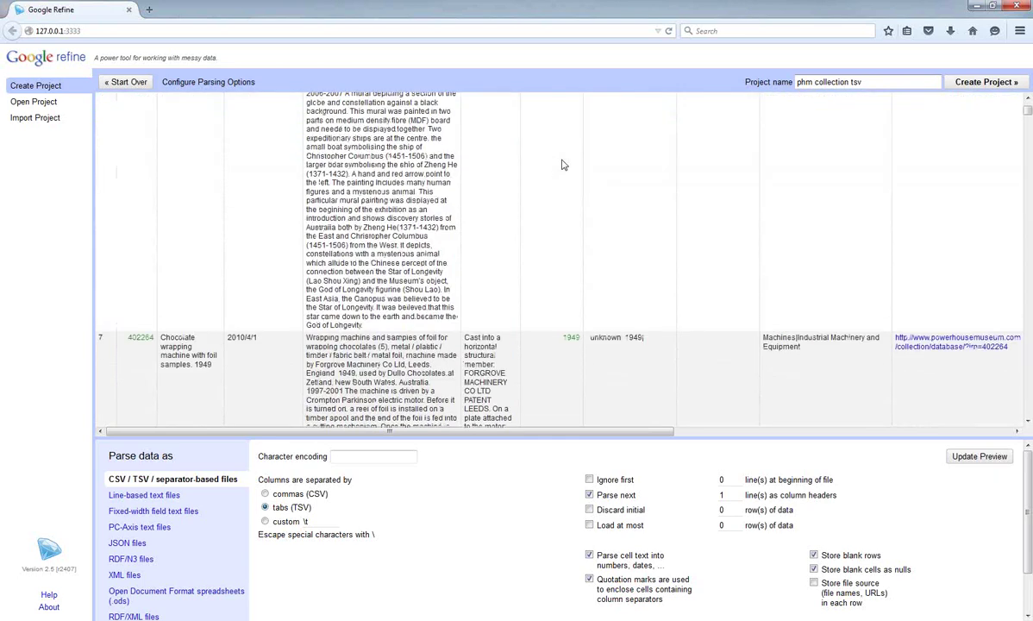
{"action": "scroll", "coordinate": [561, 164], "scroll_direction": "up", "scroll_amount": 3}
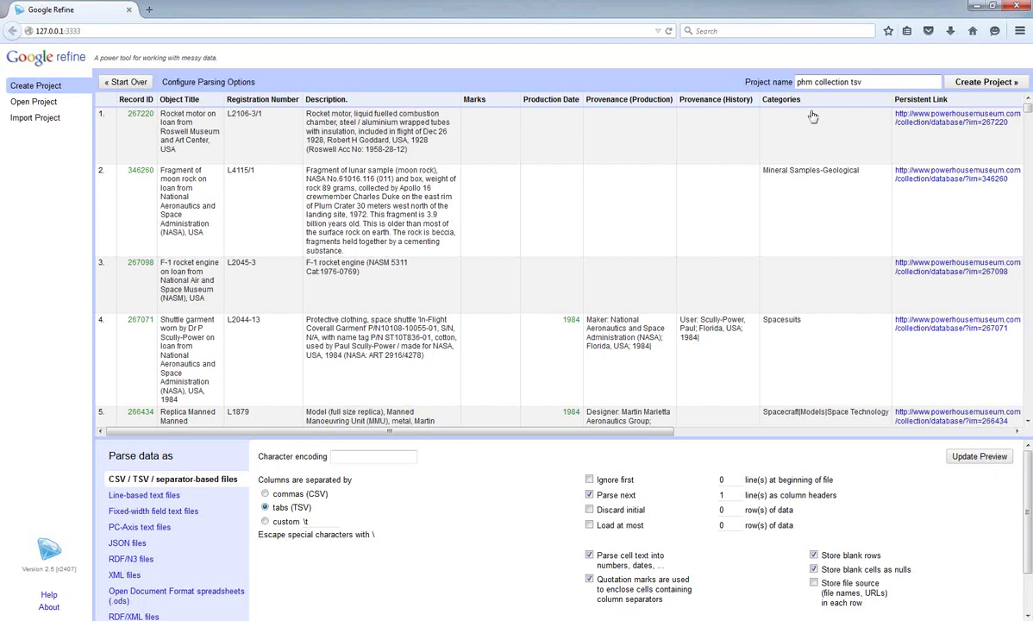
{"action": "left_click", "coordinate": [868, 87]}
{"action": "key", "text": "BackSpace"}
{"action": "key", "text": "BackSpace"}
{"action": "key", "text": "BackSpace"}
{"action": "key", "text": "BackSpace"}
{"action": "key", "text": "BackSpace"}
{"action": "key", "text": "BackSpace"}
{"action": "key", "text": "BackSpace"}
{"action": "key", "text": "BackSpace"}
{"action": "key", "text": "BackSpace"}
{"action": "key", "text": "BackSpace"}
{"action": "key", "text": "BackSpace"}
{"action": "key", "text": "BackSpace"}
{"action": "key", "text": "BackSpace"}
{"action": "key", "text": "BackSpace"}
{"action": "key", "text": "BackSpace"}
{"action": "key", "text": "BackSpace"}
{"action": "key", "text": "BackSpace"}
{"action": "key", "text": "BackSpace"}
{"action": "type", "text": "NCompass Live Tex"}
{"action": "type", "text": "t!"}
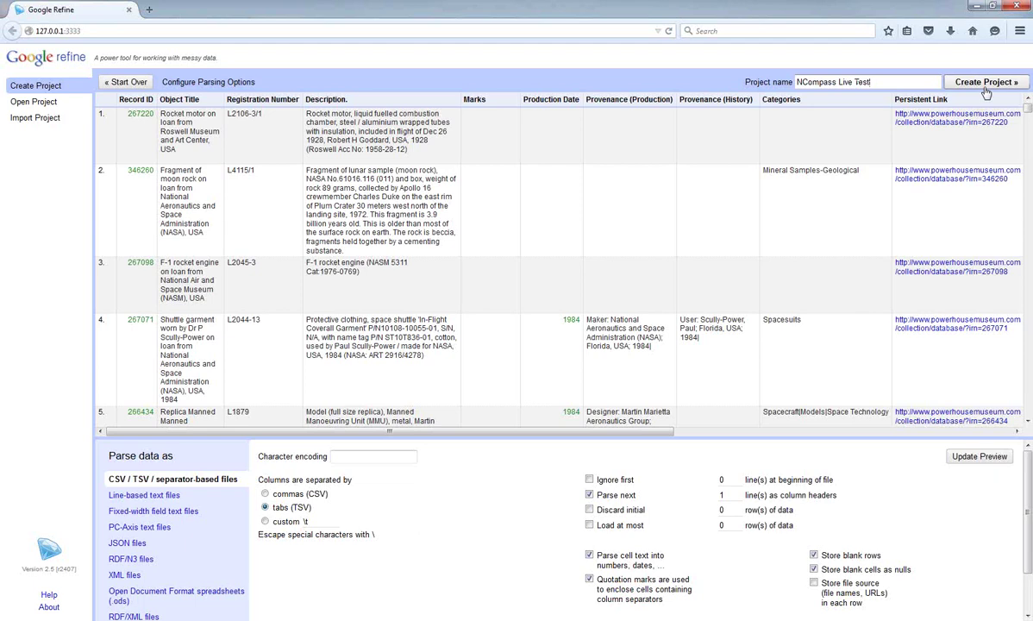
Step: Try to create the project, and restart the import by uploading phm-collection.tsv again
{"action": "left_click", "coordinate": [987, 83]}
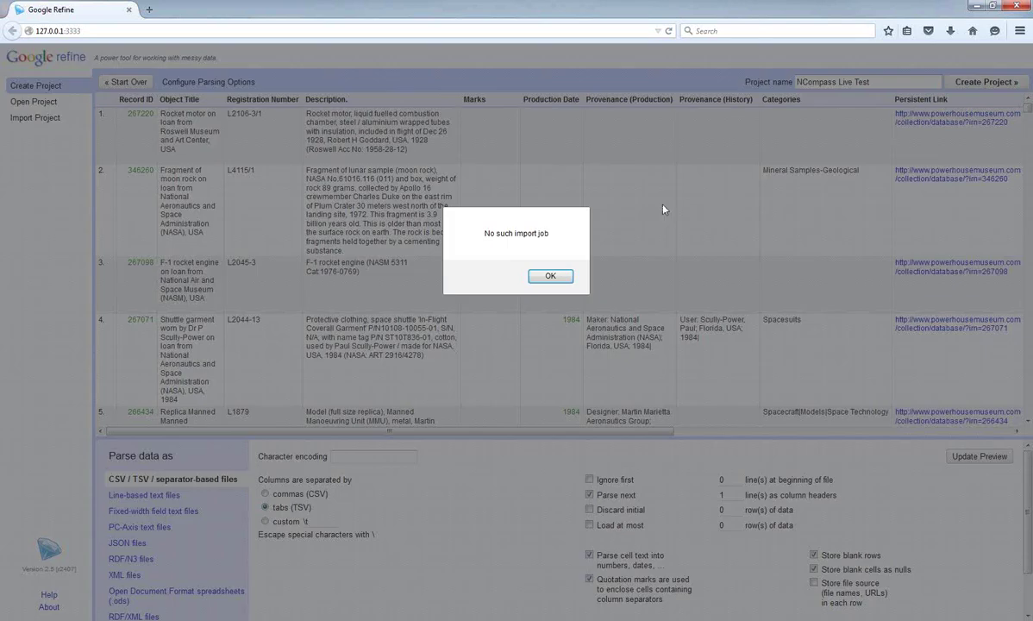
{"action": "left_click", "coordinate": [549, 273]}
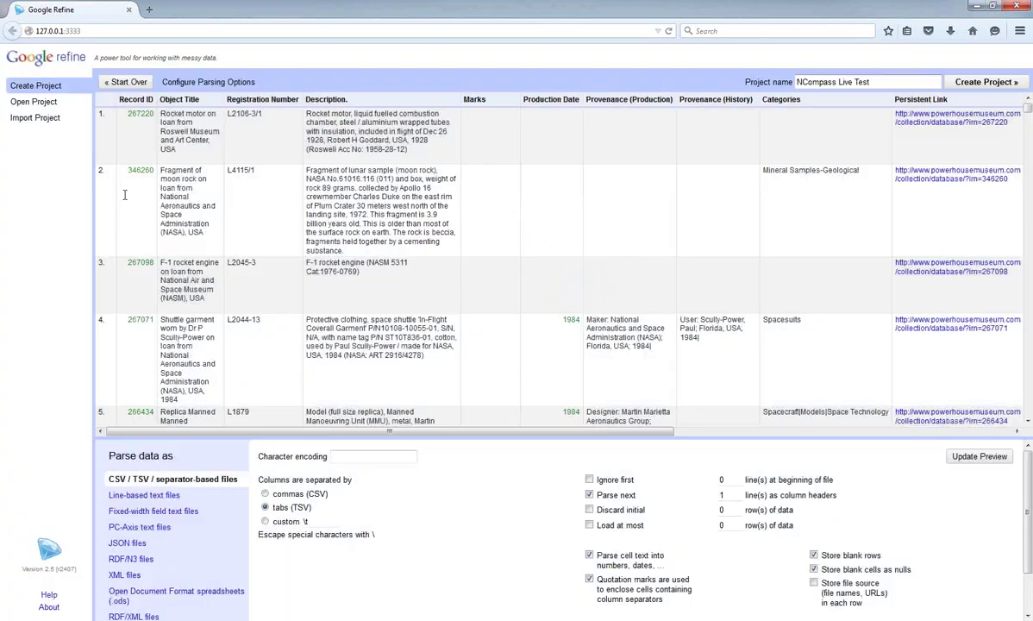
{"action": "left_click", "coordinate": [128, 83]}
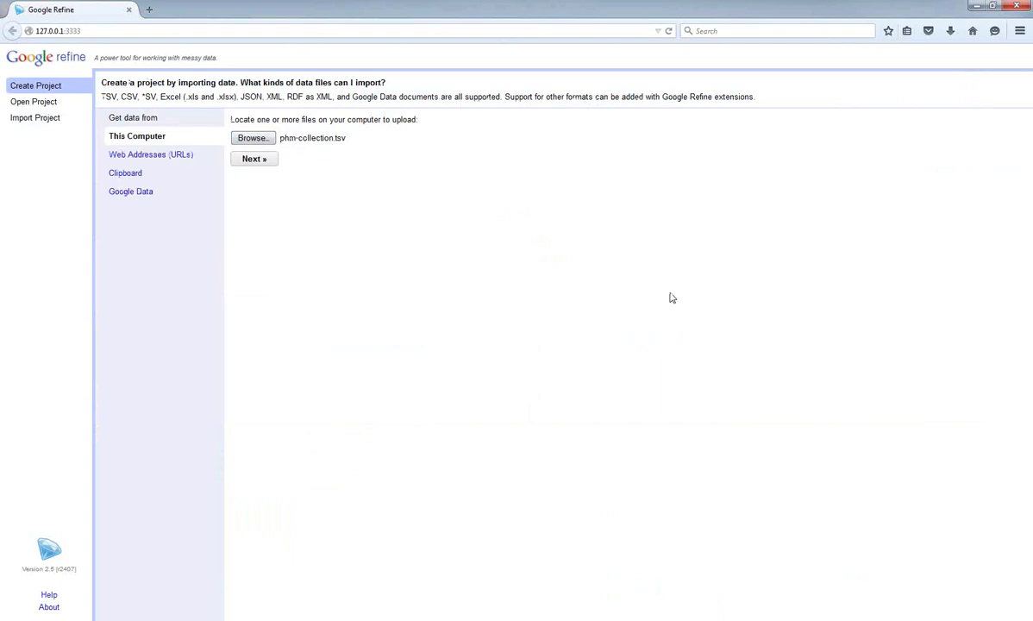
{"action": "key", "text": "Return"}
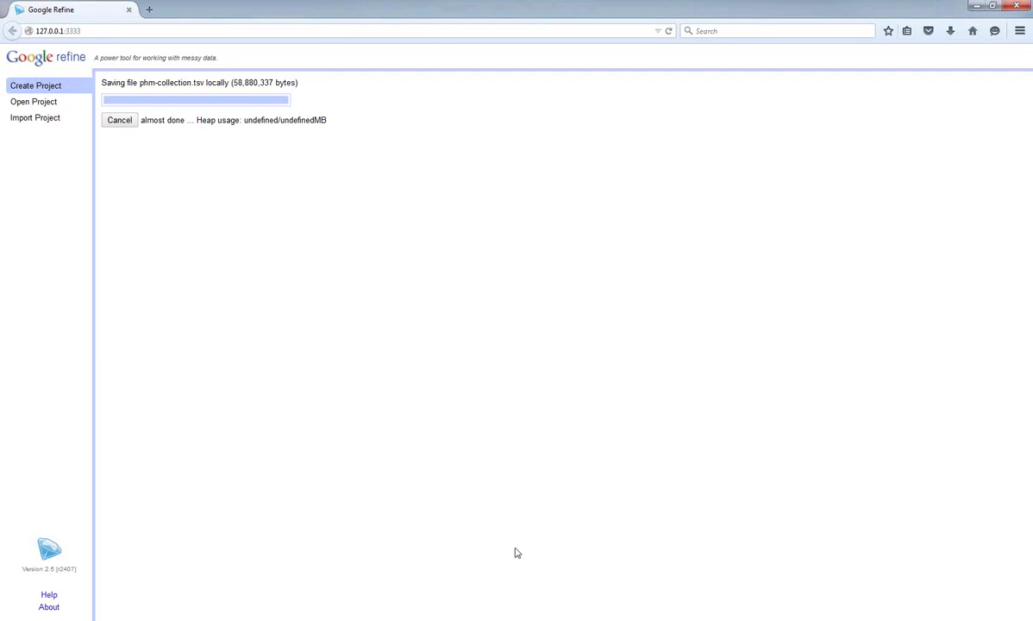
Step: Switch to PowerPoint, present the OpenRefine website slide, end the show and return to Google Refine in Firefox to check the upload
{"action": "key", "text": "alt+Tab"}
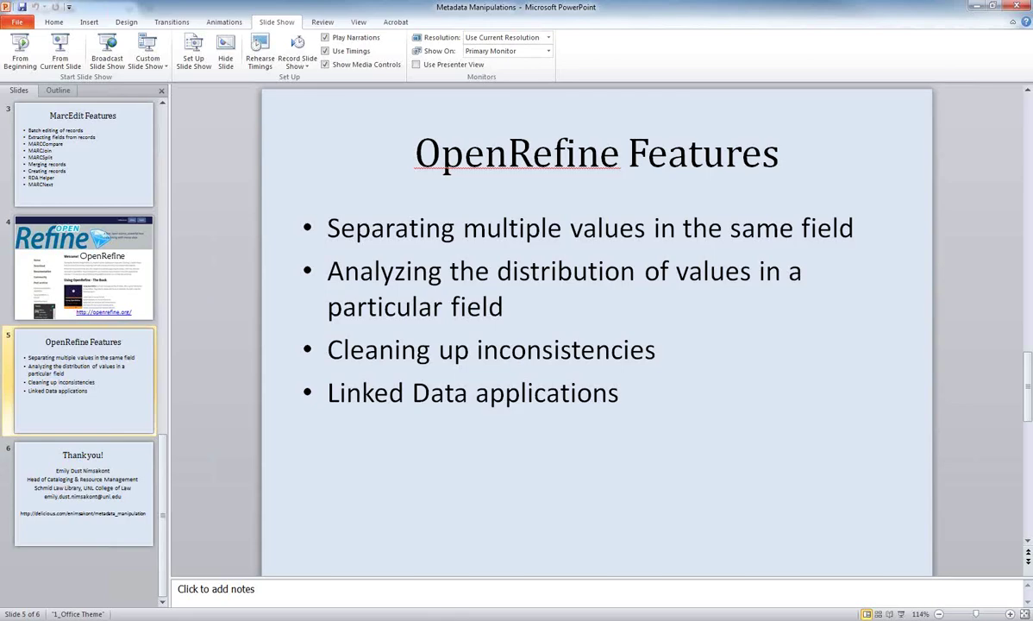
{"action": "left_click", "coordinate": [41, 275]}
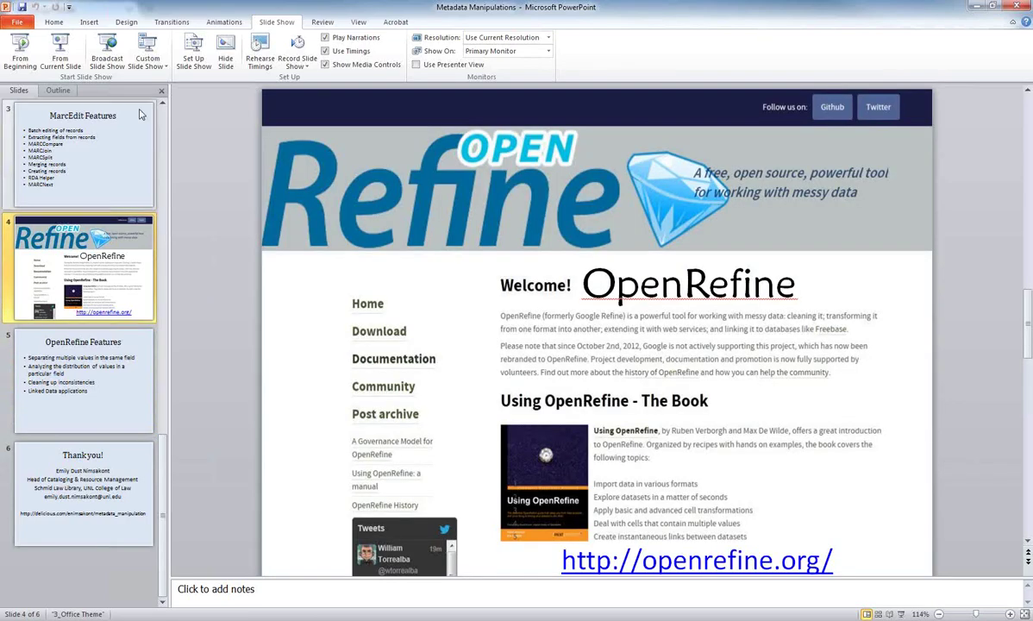
{"action": "left_click", "coordinate": [61, 60]}
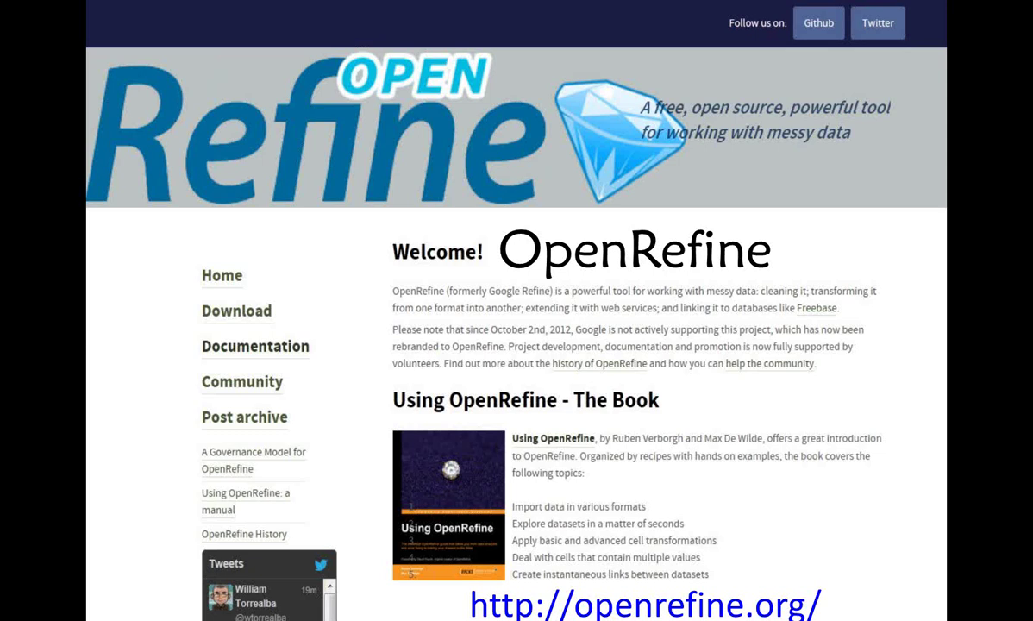
{"action": "key", "text": "Escape"}
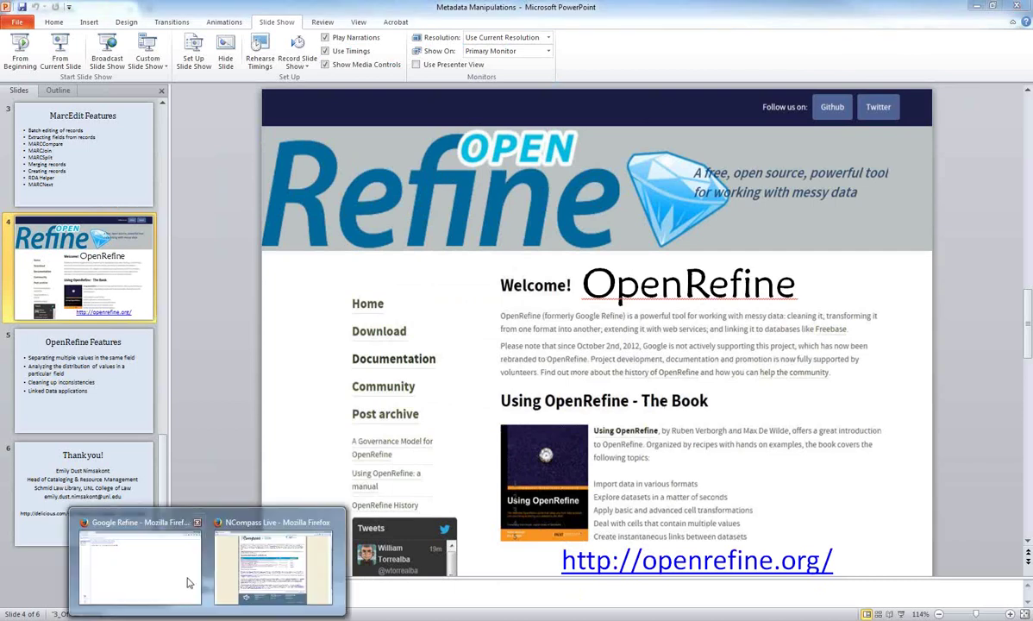
{"action": "left_click", "coordinate": [190, 552]}
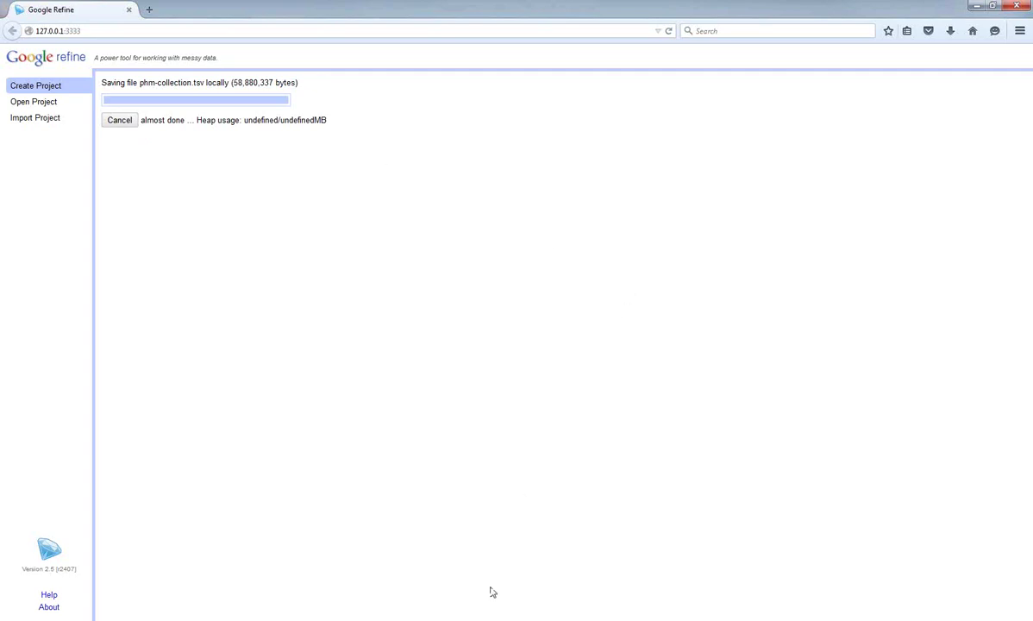
Step: Switch to PowerPoint, run the slide show from OpenRefine Features through the Thank you slide, and end the show
{"action": "mouse_move", "coordinate": [360, 620]}
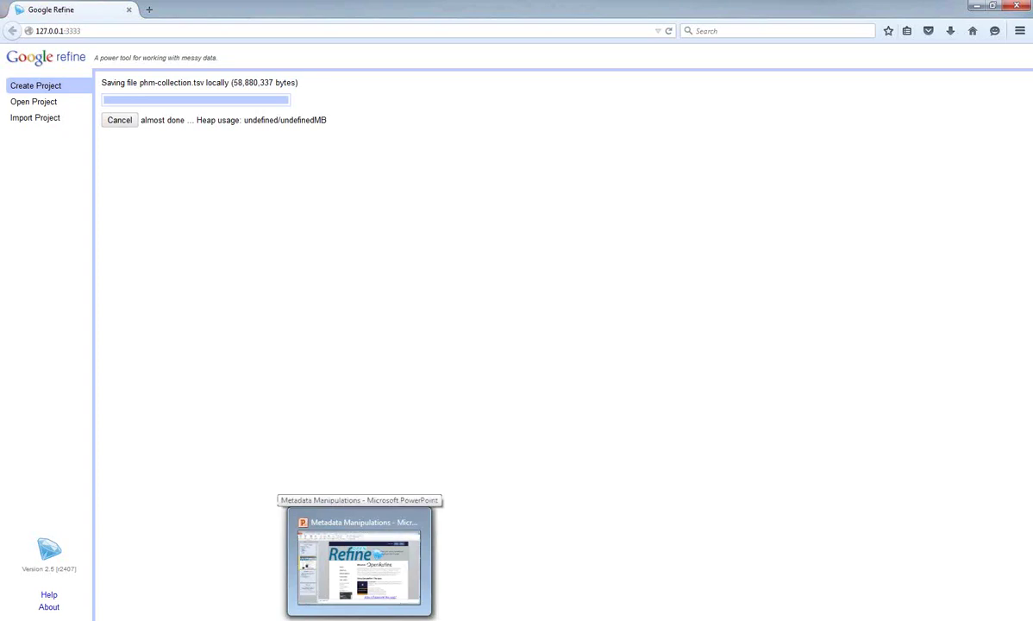
{"action": "left_click", "coordinate": [360, 565]}
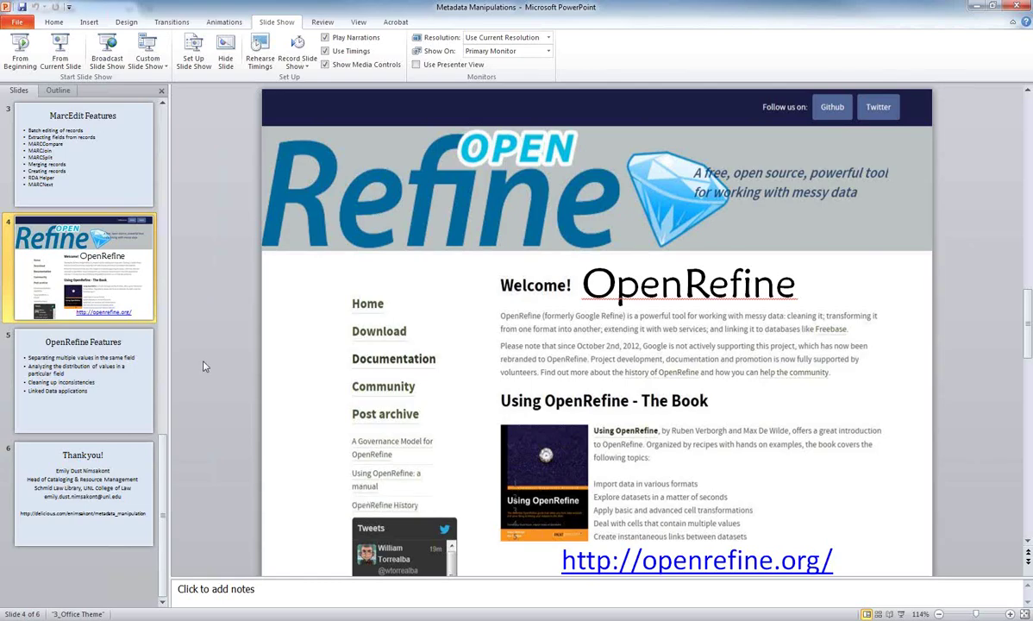
{"action": "left_click", "coordinate": [63, 396]}
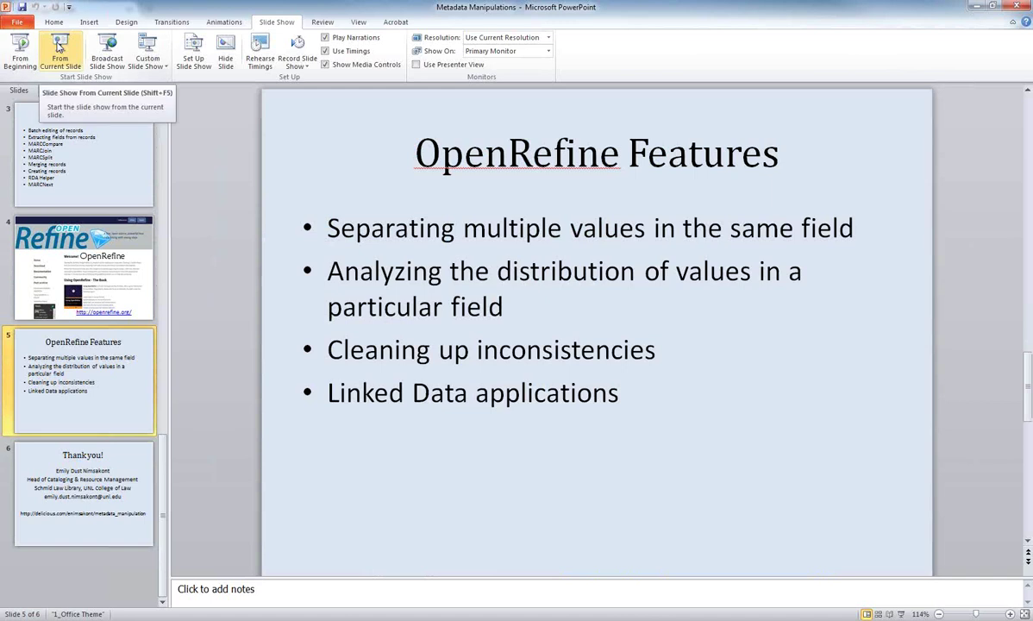
{"action": "left_click", "coordinate": [58, 46]}
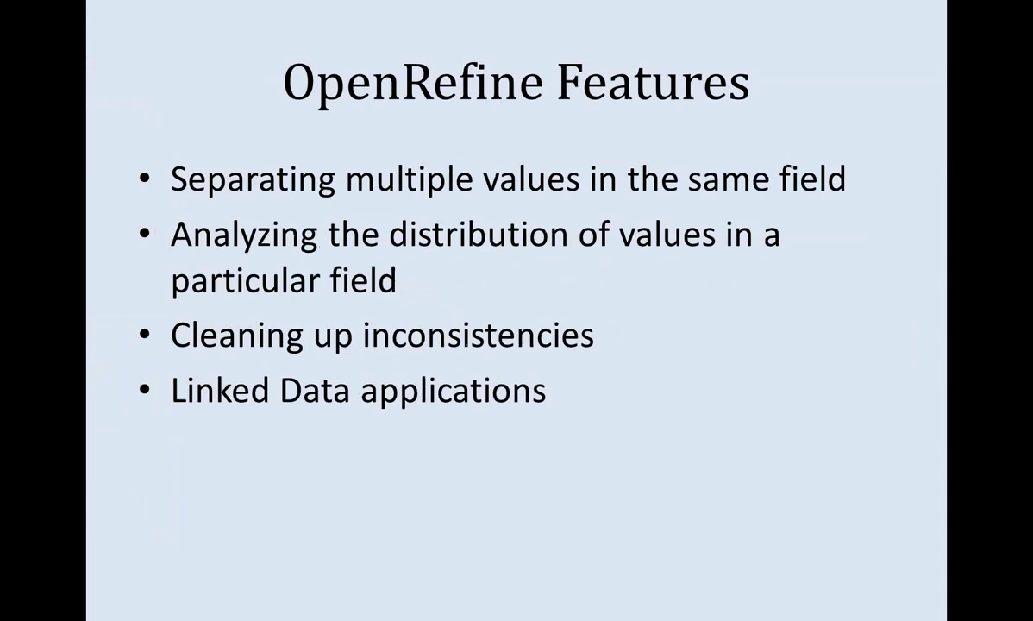
{"action": "key", "text": "Right"}
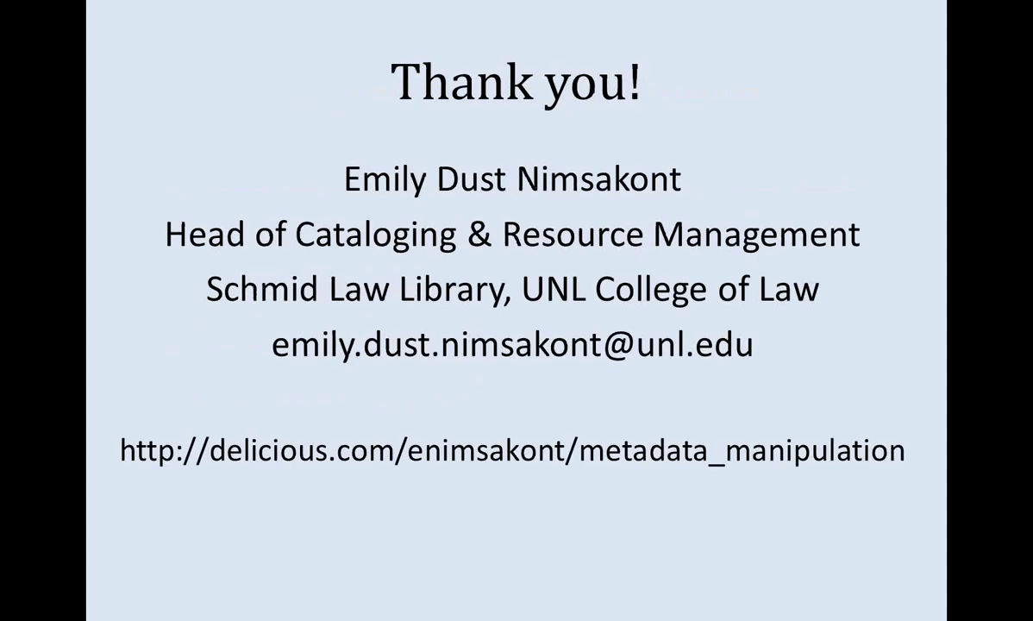
{"action": "key", "text": "Right"}
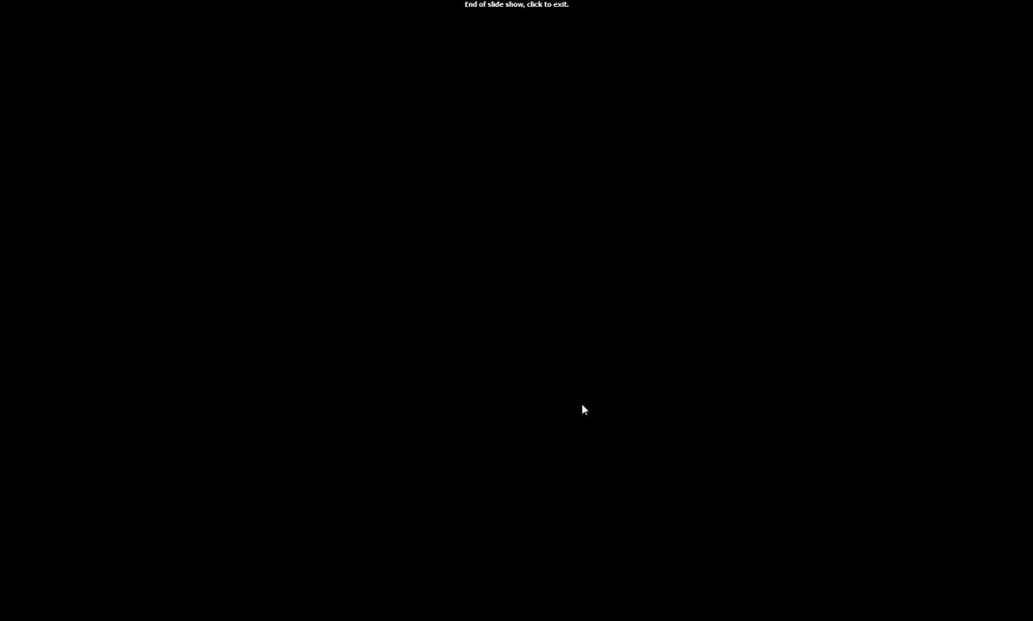
{"action": "key", "text": "Left"}
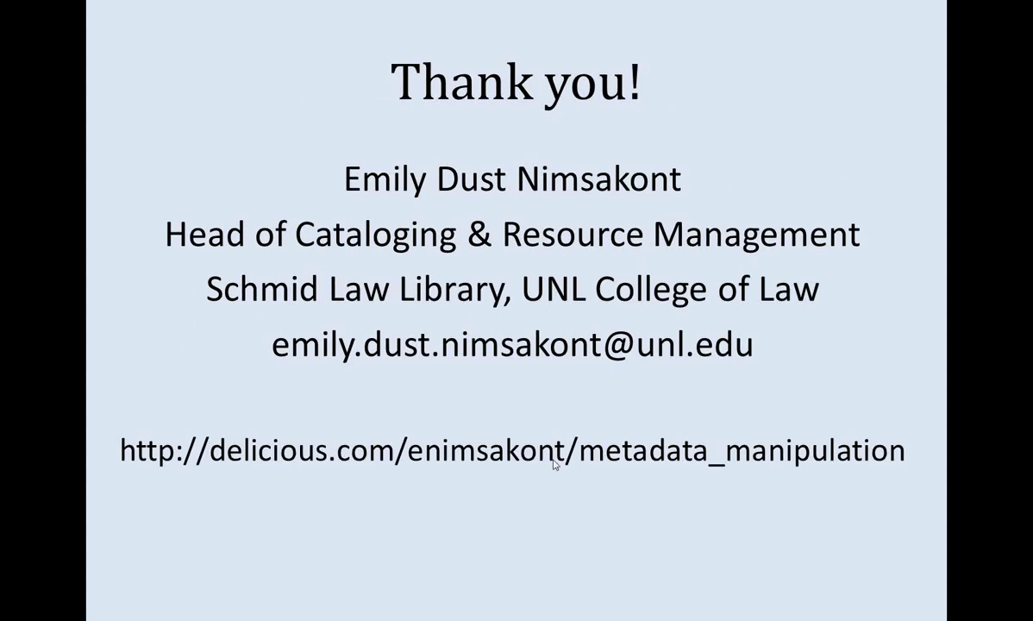
{"action": "key", "text": "Escape"}
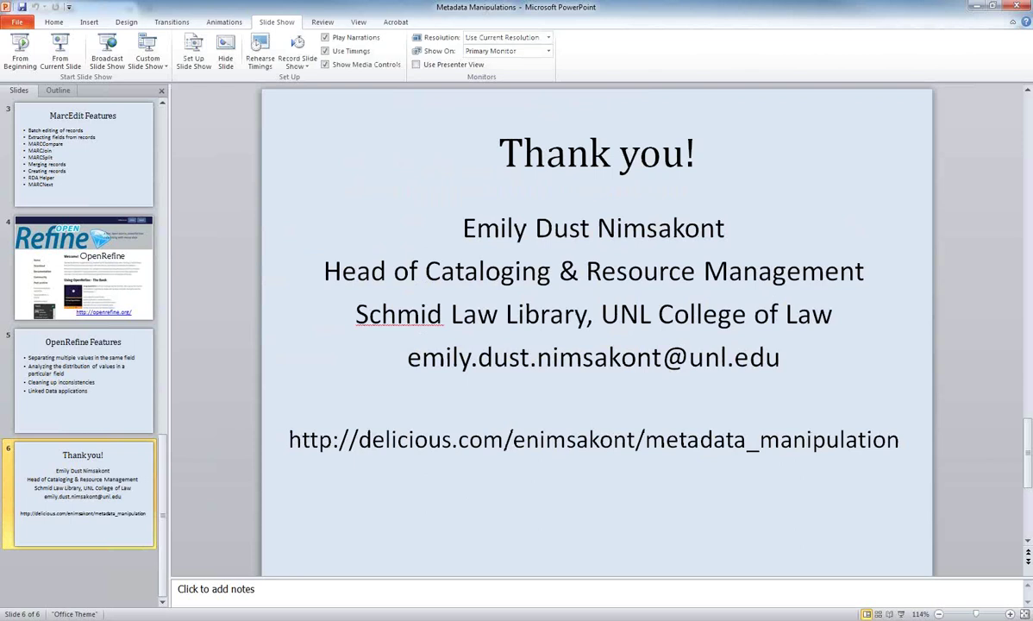
Step: Switch to the Google Refine window in Firefox and open openrefine.org in a new tab
{"action": "mouse_move", "coordinate": [207, 620]}
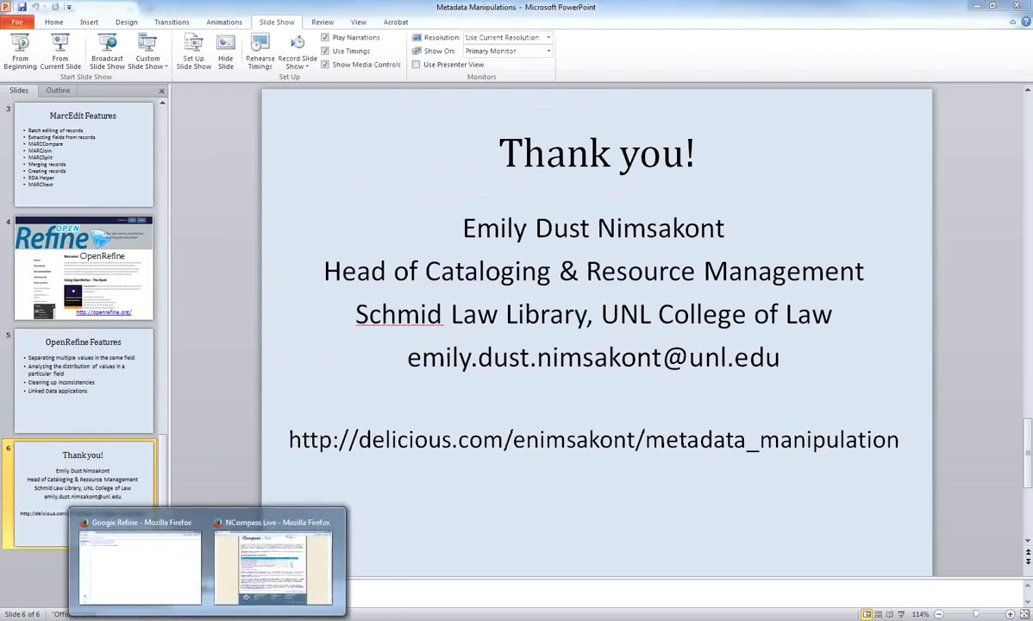
{"action": "left_click", "coordinate": [168, 552]}
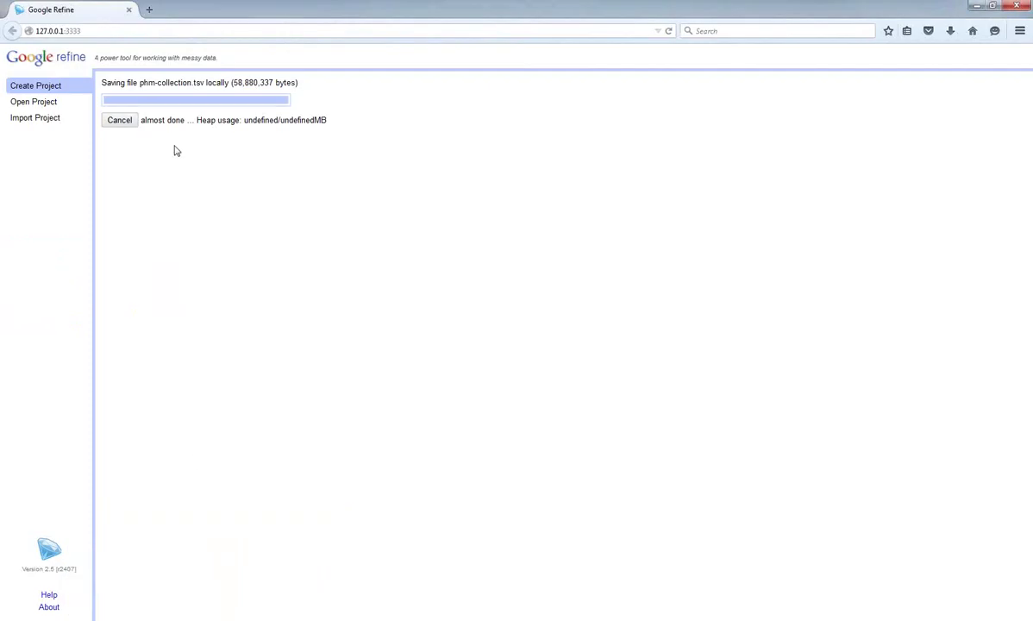
{"action": "left_click", "coordinate": [149, 10]}
{"action": "type", "text": "openrefine.org"}
{"action": "key", "text": "Return"}
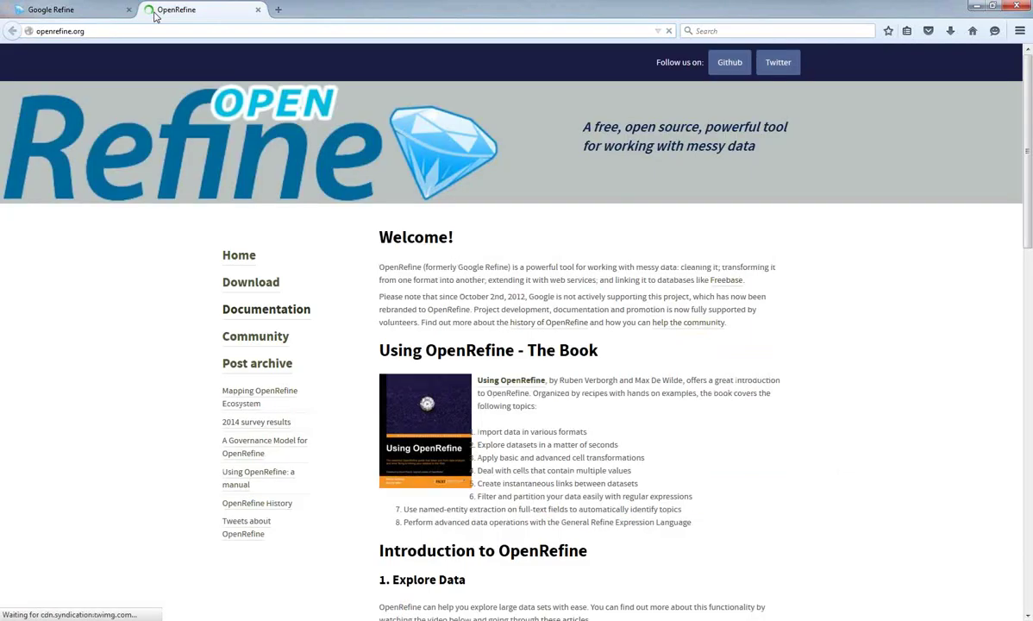
Step: Look through the OpenRefine site's Documentation page and its Community page
{"action": "left_click", "coordinate": [276, 310]}
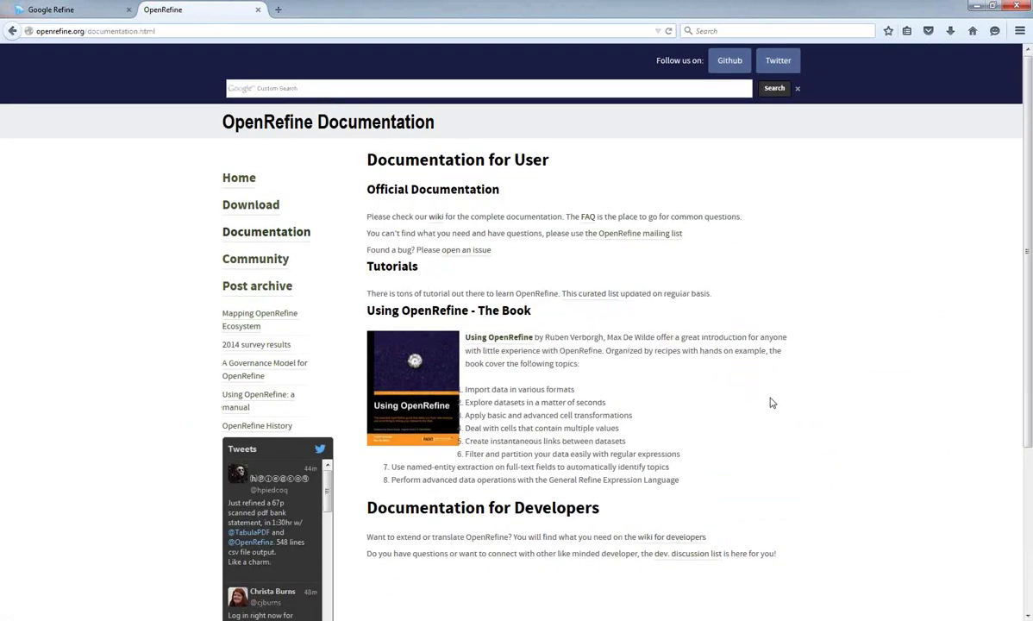
{"action": "scroll", "coordinate": [770, 401], "scroll_direction": "down", "scroll_amount": 3}
{"action": "scroll", "coordinate": [770, 401], "scroll_direction": "up", "scroll_amount": 3}
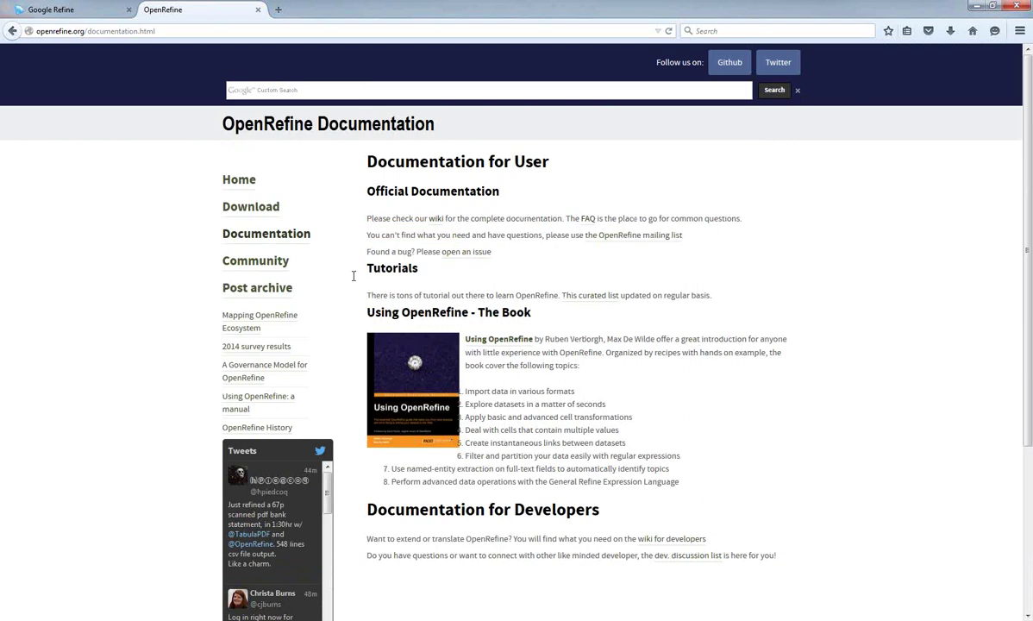
{"action": "scroll", "coordinate": [353, 276], "scroll_direction": "down", "scroll_amount": 2}
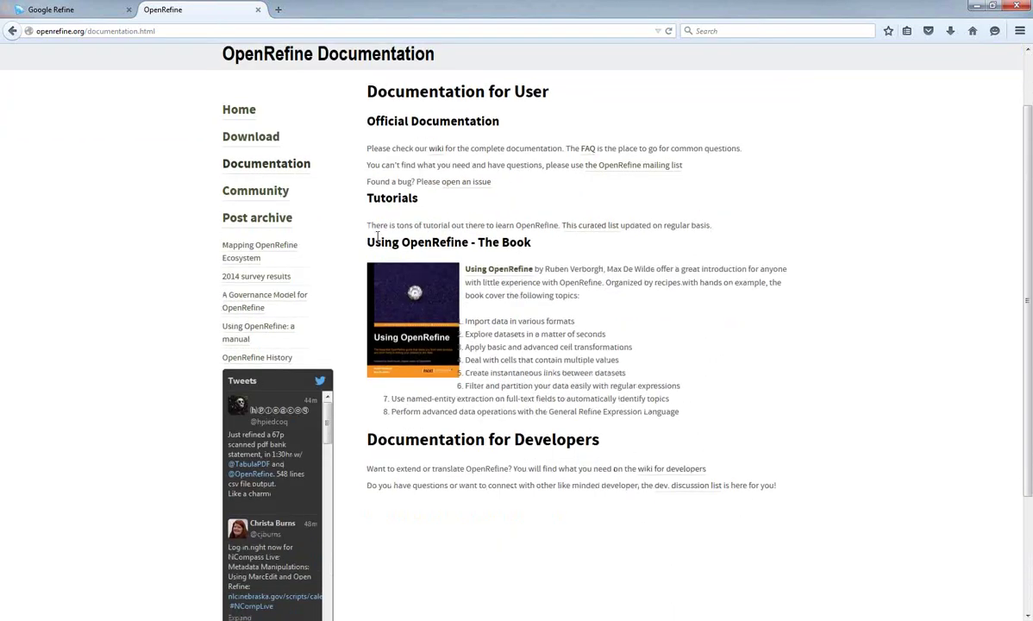
{"action": "left_click", "coordinate": [275, 198]}
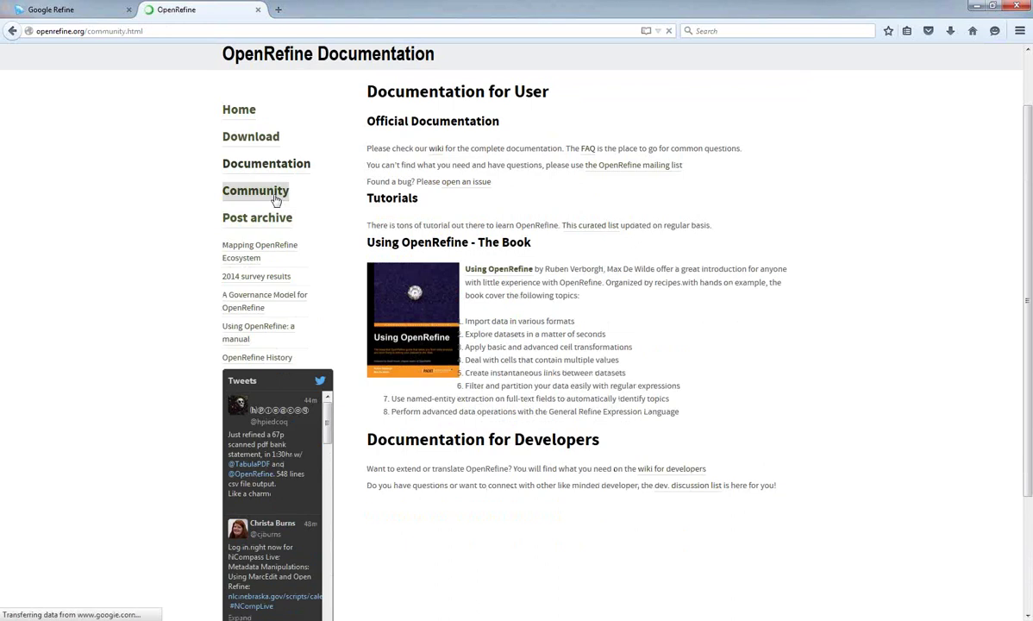
{"action": "scroll", "coordinate": [412, 280], "scroll_direction": "down", "scroll_amount": 3}
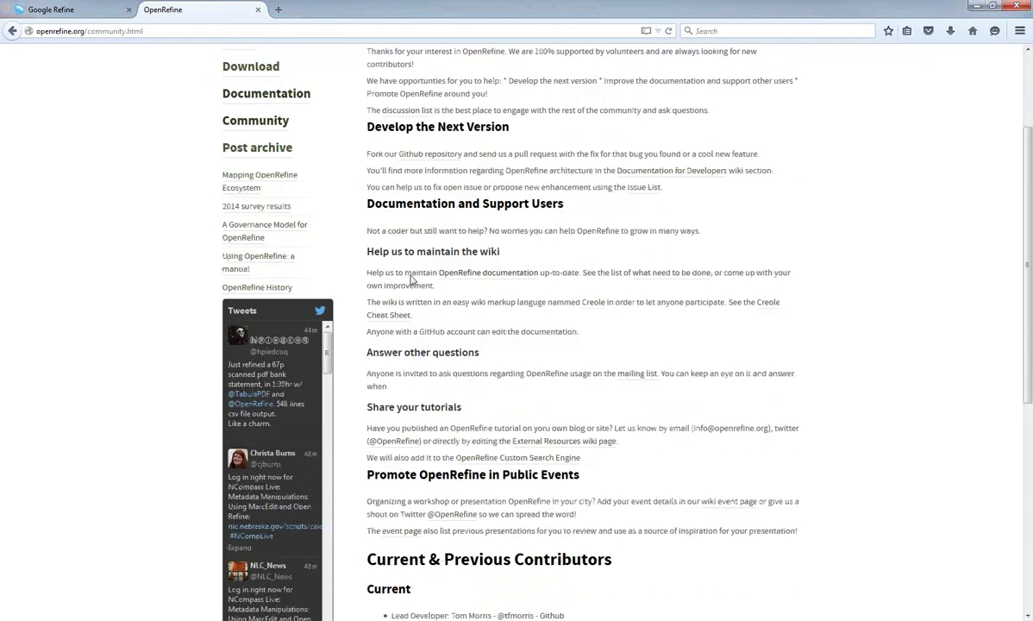
{"action": "scroll", "coordinate": [411, 280], "scroll_direction": "up", "scroll_amount": 3}
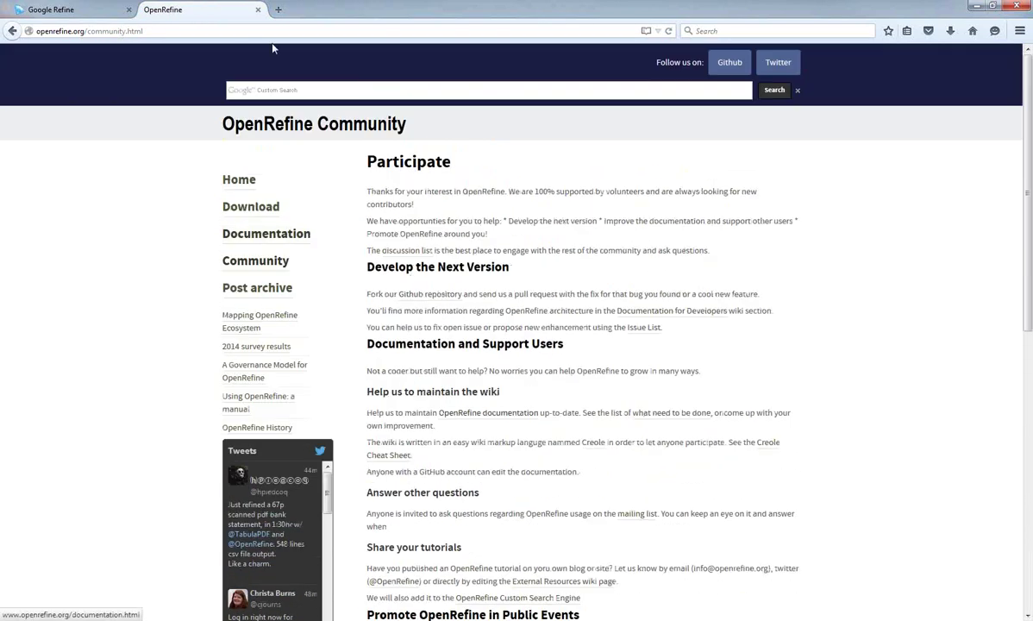
Step: Search the OpenRefine site for "what kind of files can be uploaded", allowing pop-ups for openrefine.org, and close the results page
{"action": "left_click", "coordinate": [290, 89]}
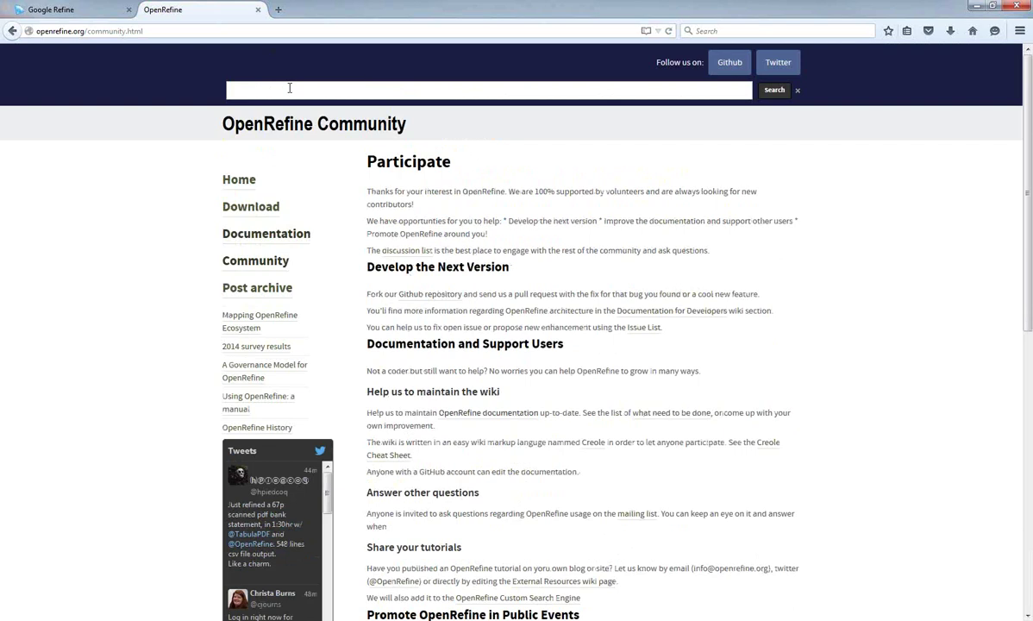
{"action": "type", "text": "what kind of files can be uploaded"}
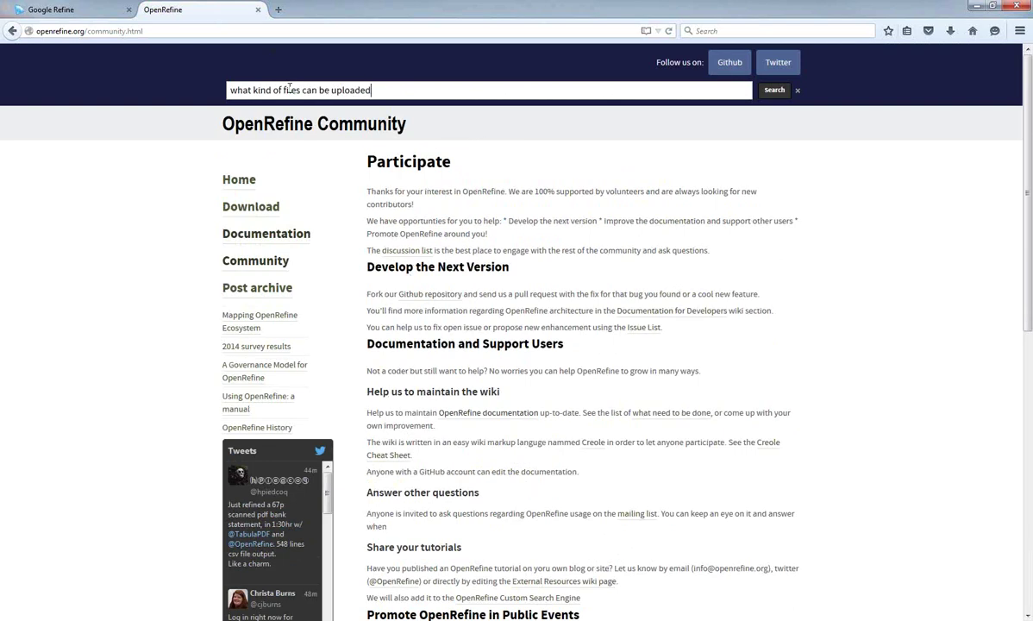
{"action": "key", "text": "Return"}
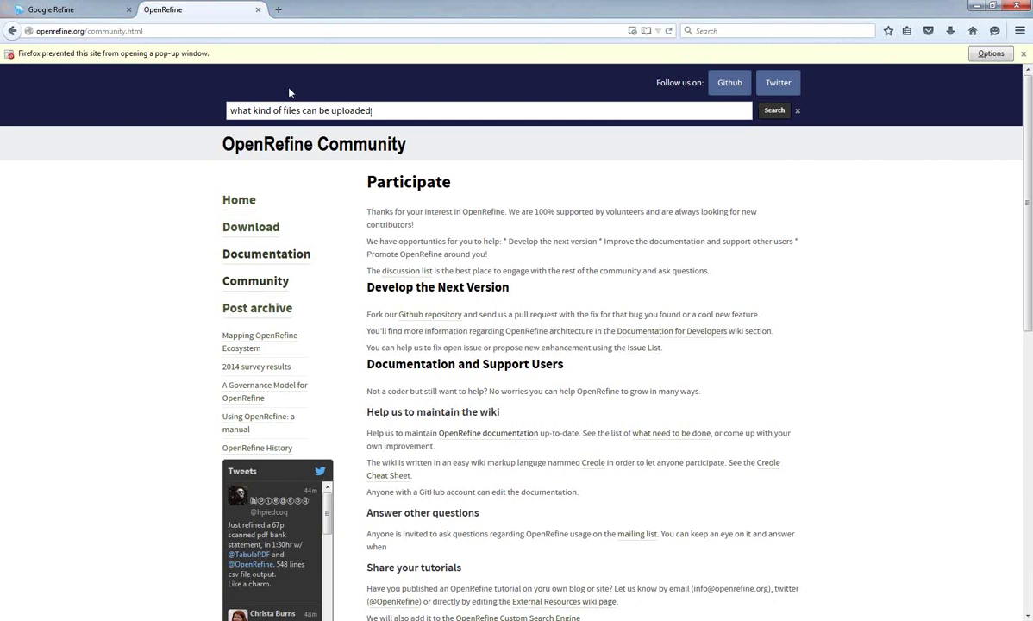
{"action": "left_click", "coordinate": [991, 53]}
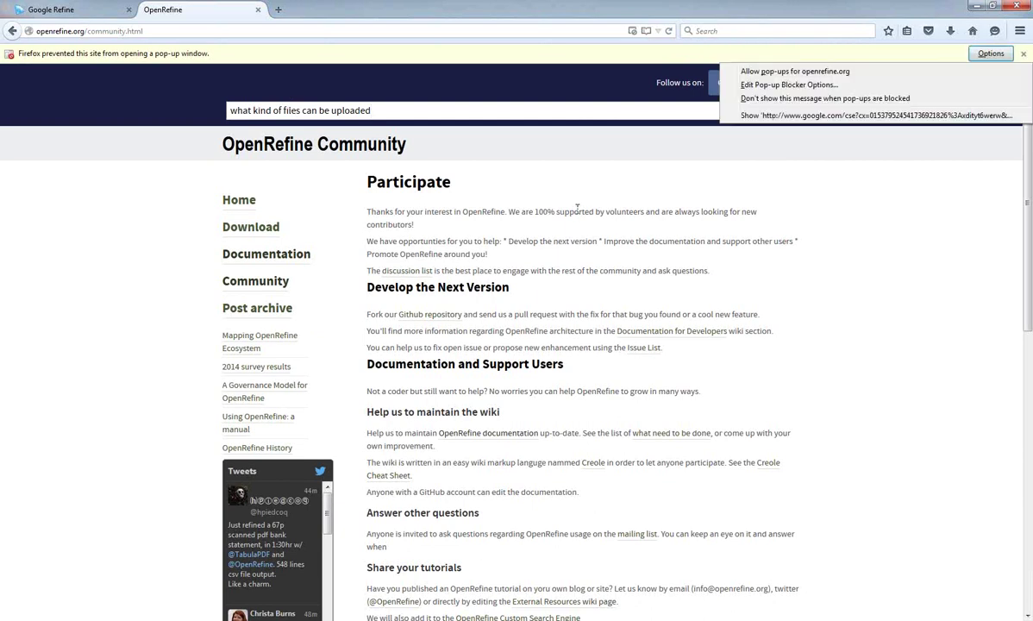
{"action": "left_click", "coordinate": [806, 74]}
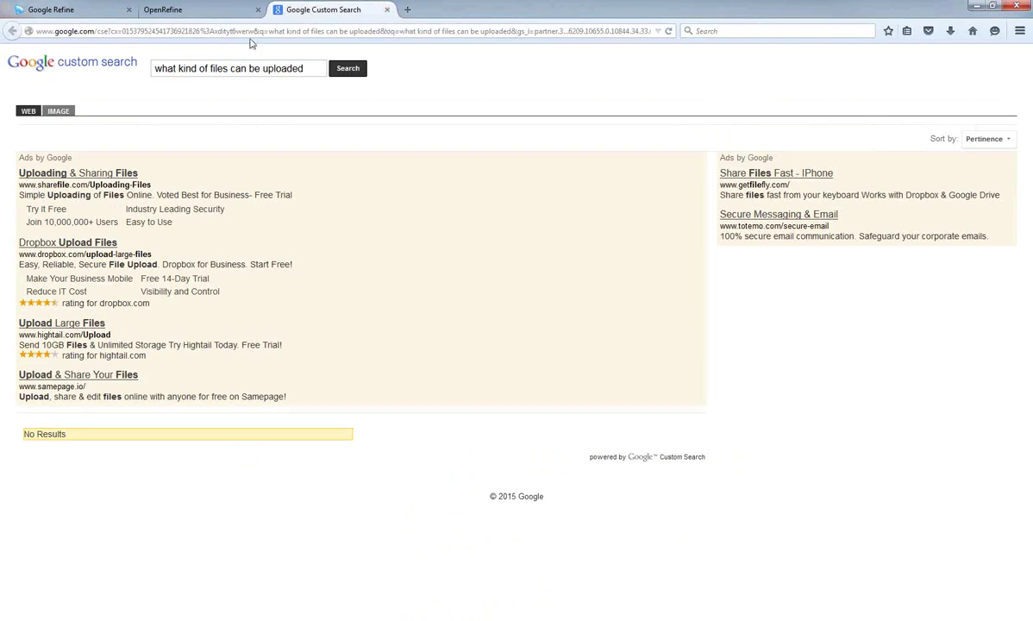
{"action": "left_click", "coordinate": [387, 9]}
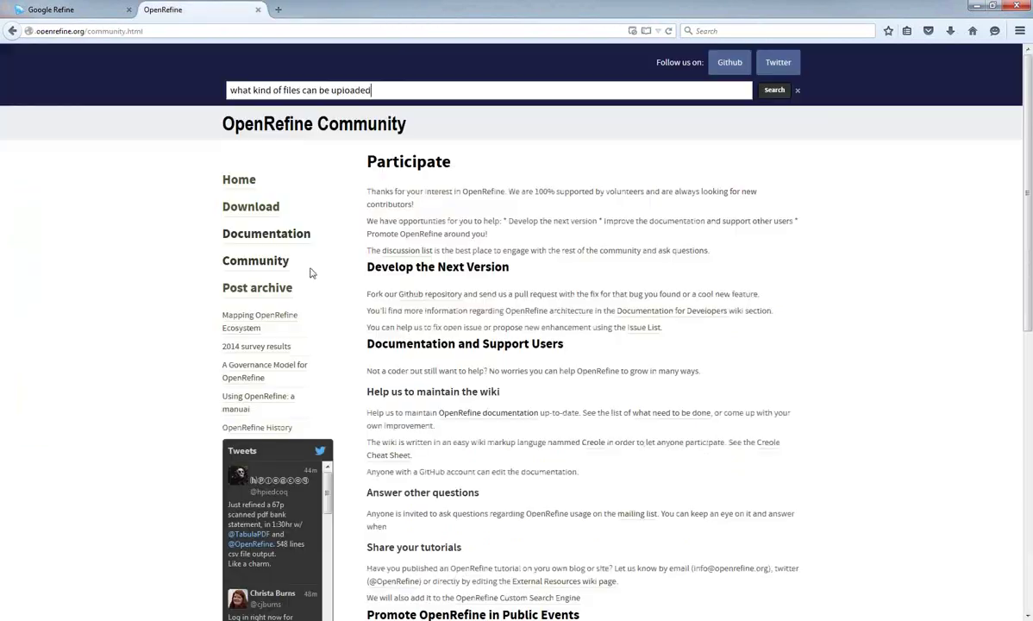
Step: Open the FAQ from the OpenRefine site's Documentation page and read through its long-answer and short-answer questions
{"action": "left_click", "coordinate": [259, 236]}
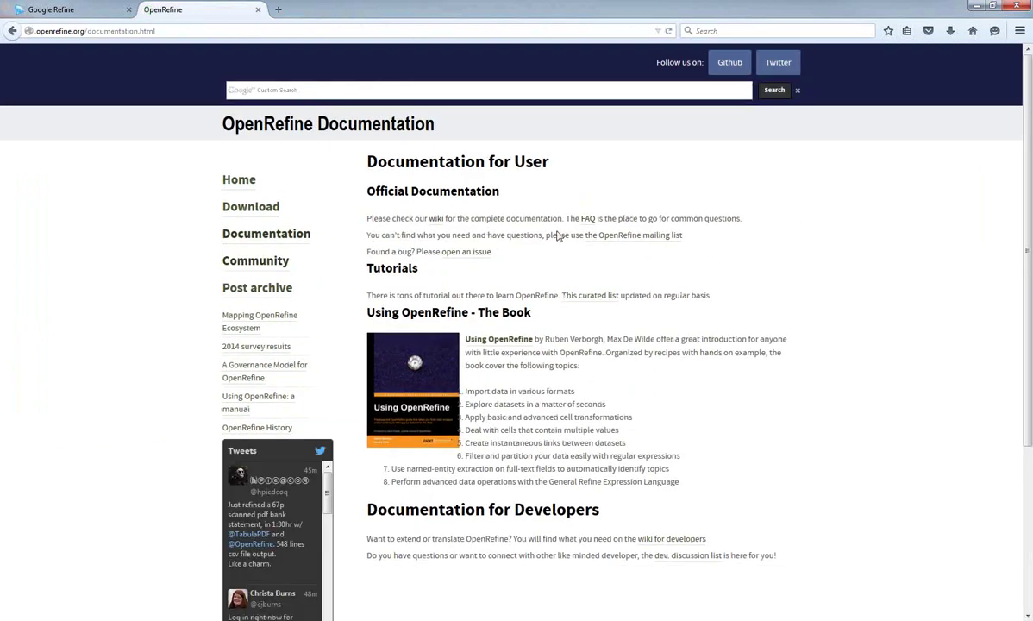
{"action": "left_click", "coordinate": [587, 218]}
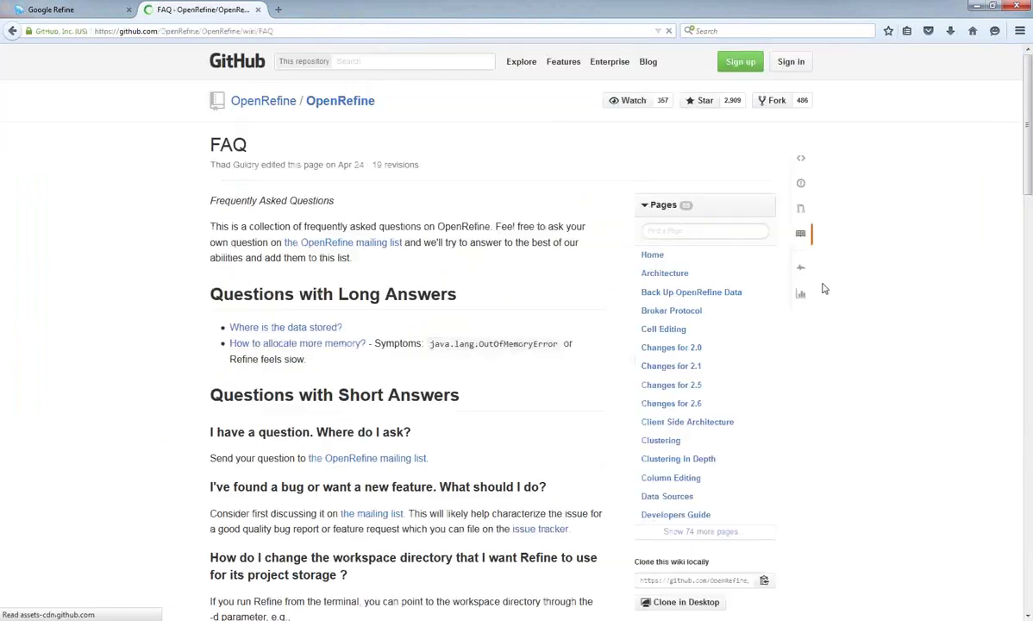
{"action": "scroll", "coordinate": [523, 363], "scroll_direction": "down", "scroll_amount": 3}
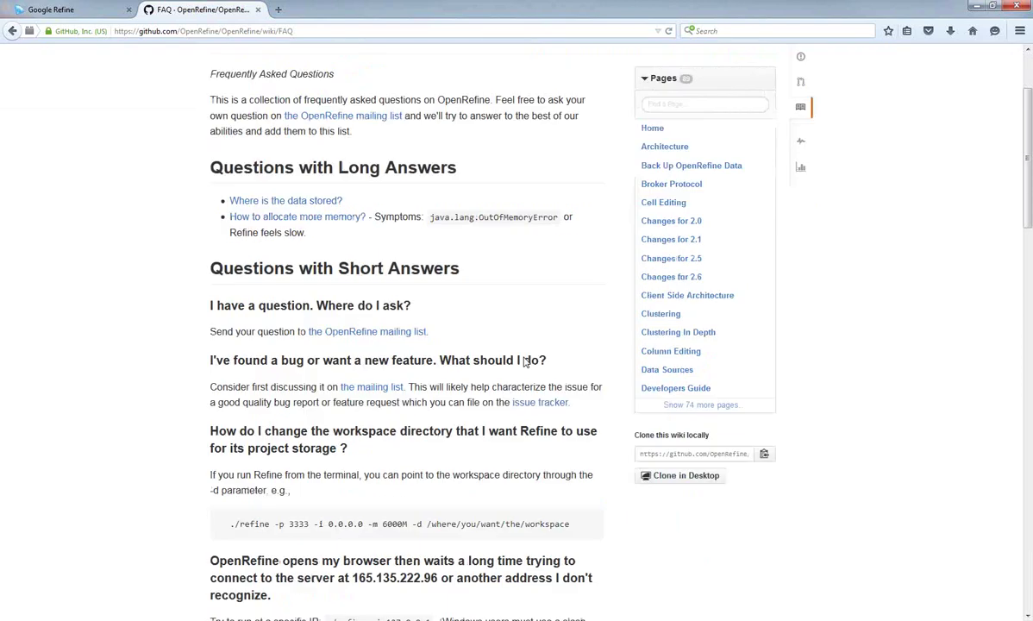
{"action": "scroll", "coordinate": [523, 362], "scroll_direction": "down", "scroll_amount": 6}
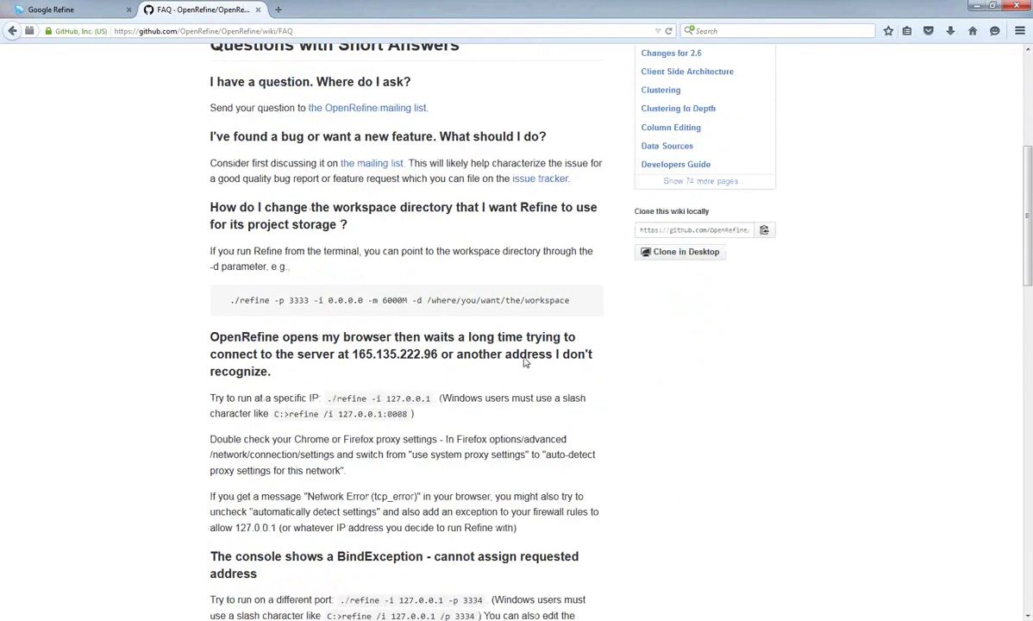
{"action": "scroll", "coordinate": [525, 358], "scroll_direction": "up", "scroll_amount": 9}
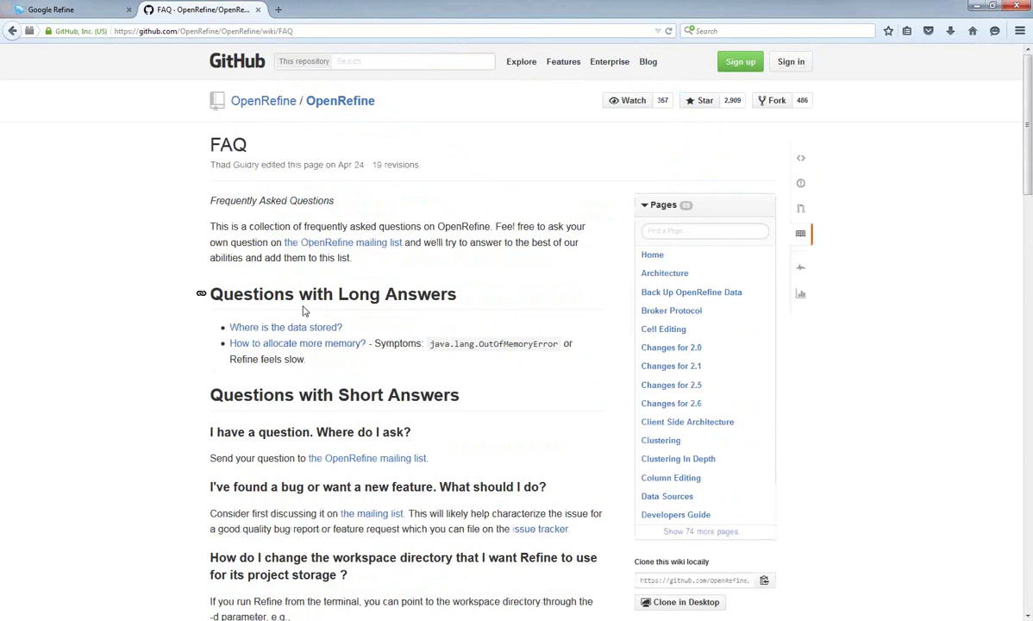
{"action": "scroll", "coordinate": [303, 311], "scroll_direction": "down", "scroll_amount": 10}
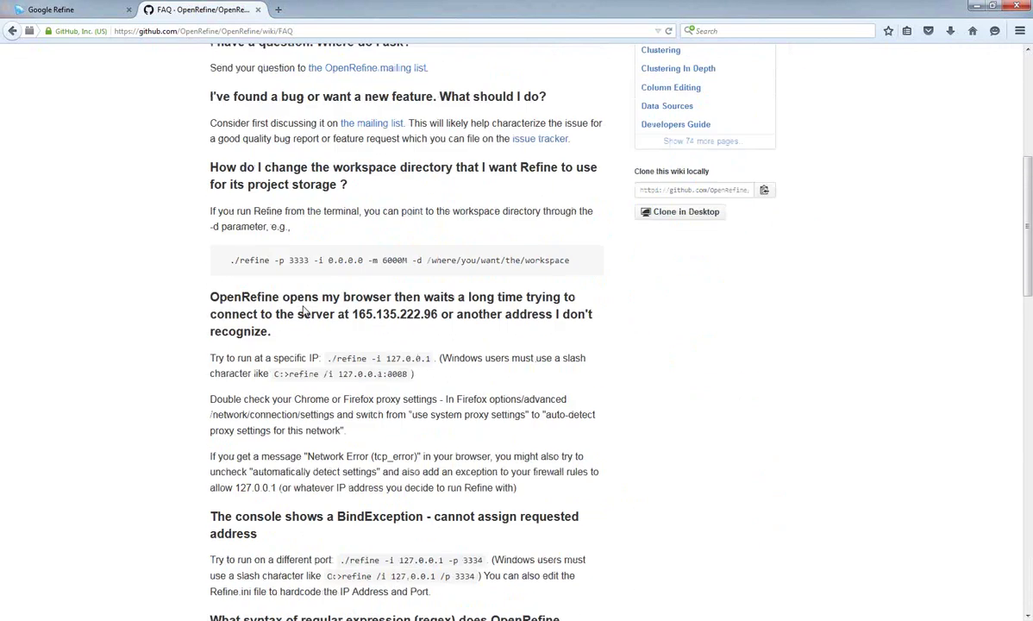
{"action": "scroll", "coordinate": [303, 311], "scroll_direction": "down", "scroll_amount": 5}
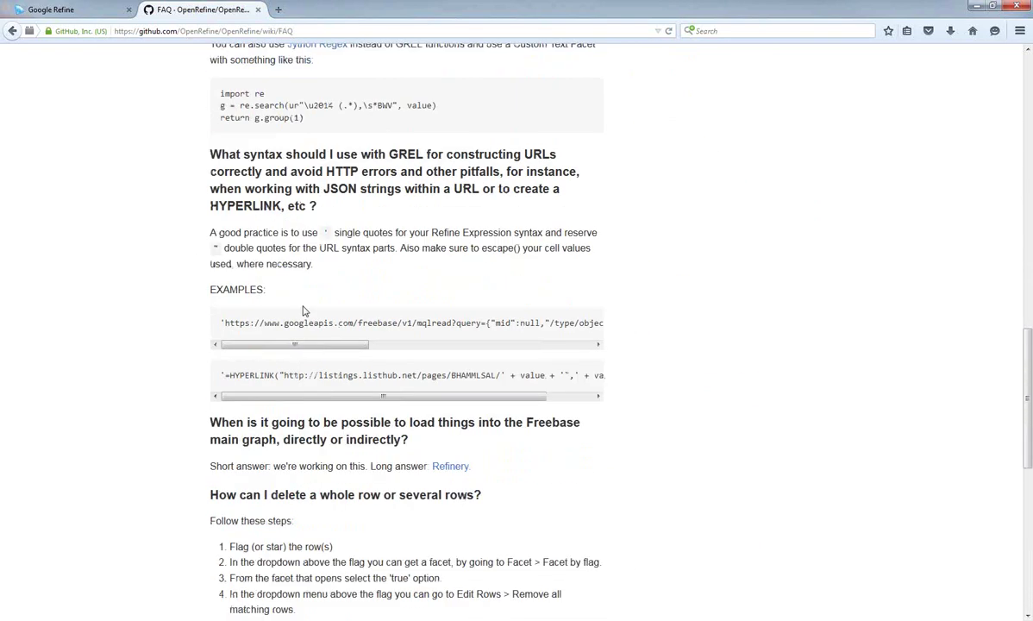
{"action": "scroll", "coordinate": [303, 311], "scroll_direction": "down", "scroll_amount": 2}
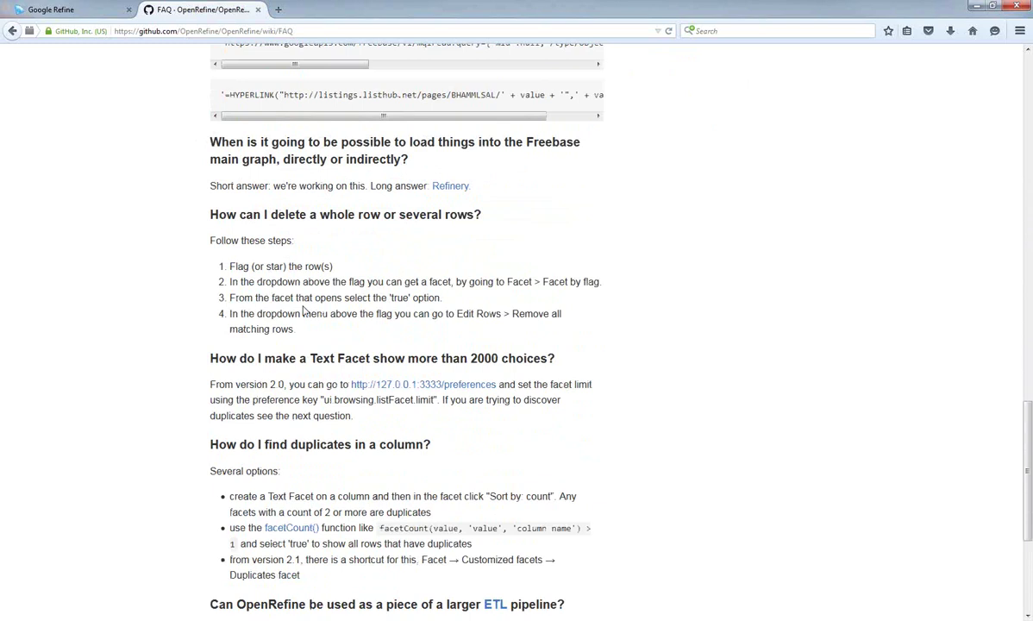
{"action": "scroll", "coordinate": [302, 310], "scroll_direction": "up", "scroll_amount": 17}
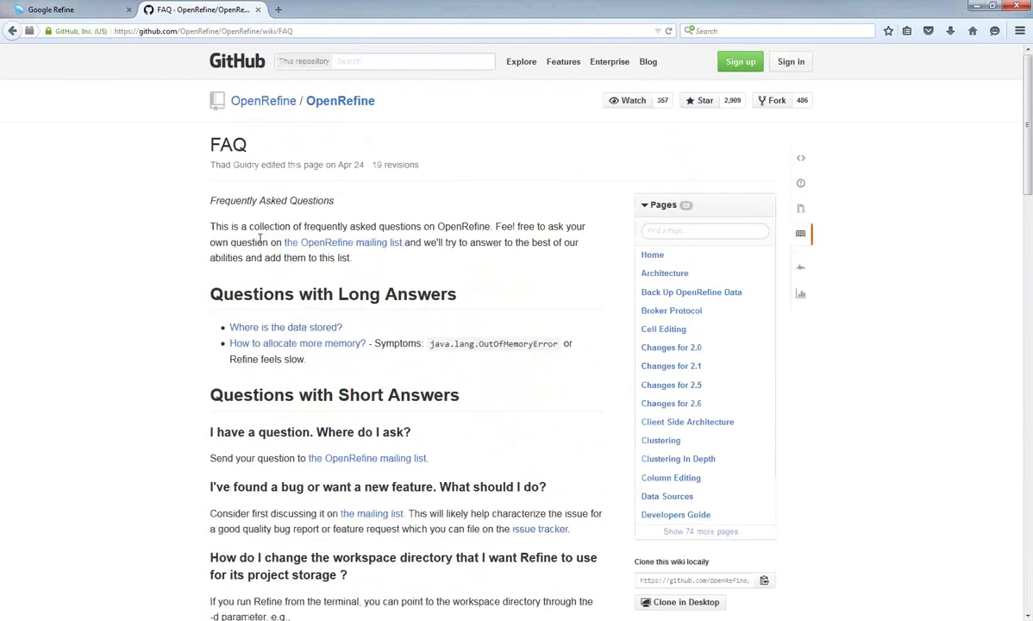
{"action": "scroll", "coordinate": [285, 207], "scroll_direction": "down", "scroll_amount": 3}
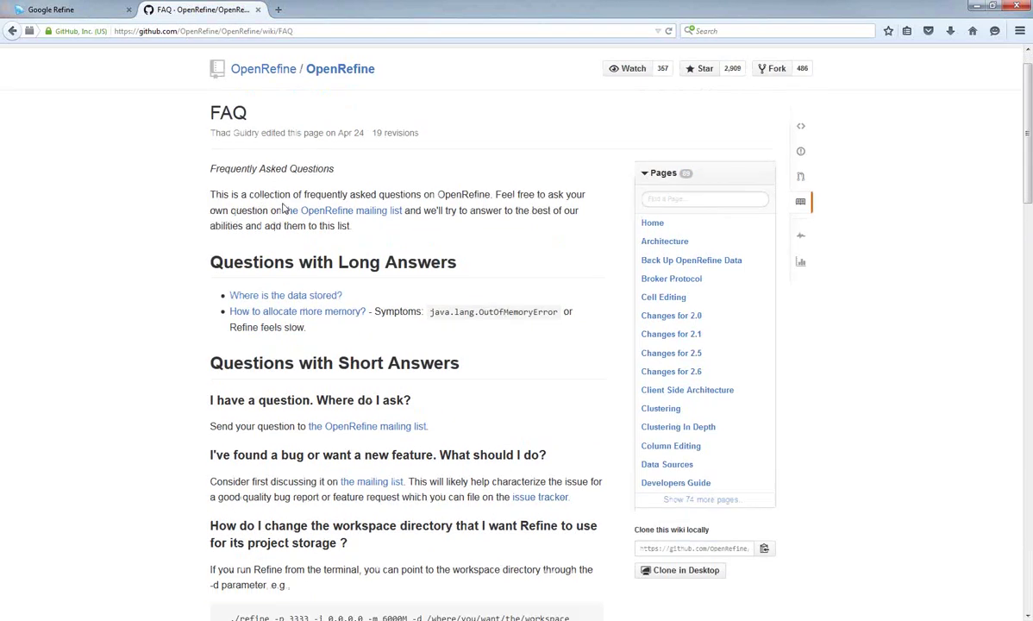
{"action": "scroll", "coordinate": [374, 235], "scroll_direction": "down", "scroll_amount": 9}
{"action": "scroll", "coordinate": [512, 492], "scroll_direction": "down", "scroll_amount": 10}
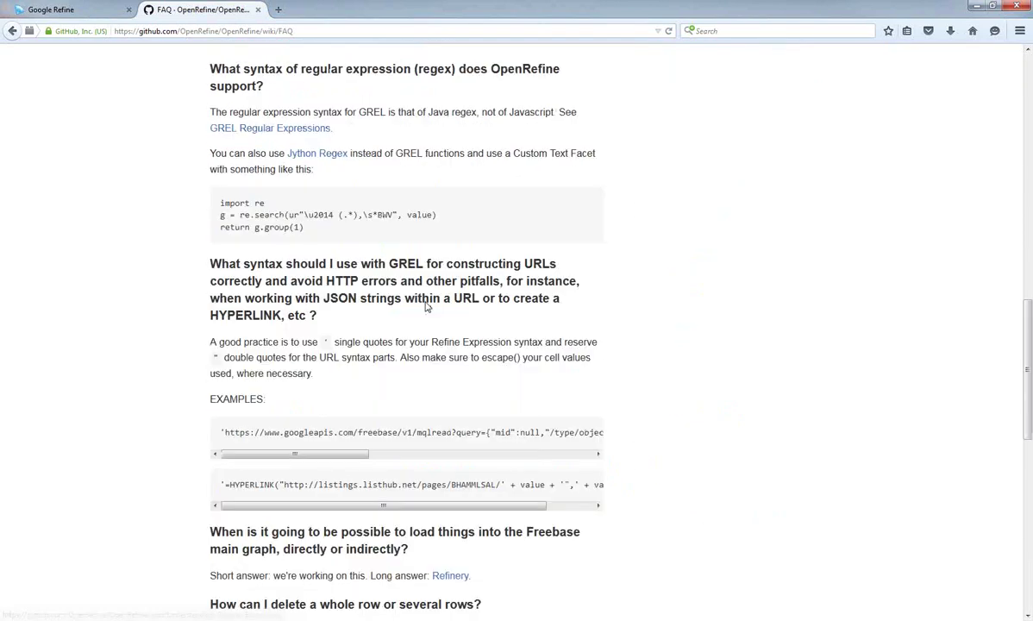
{"action": "scroll", "coordinate": [562, 366], "scroll_direction": "down", "scroll_amount": 5}
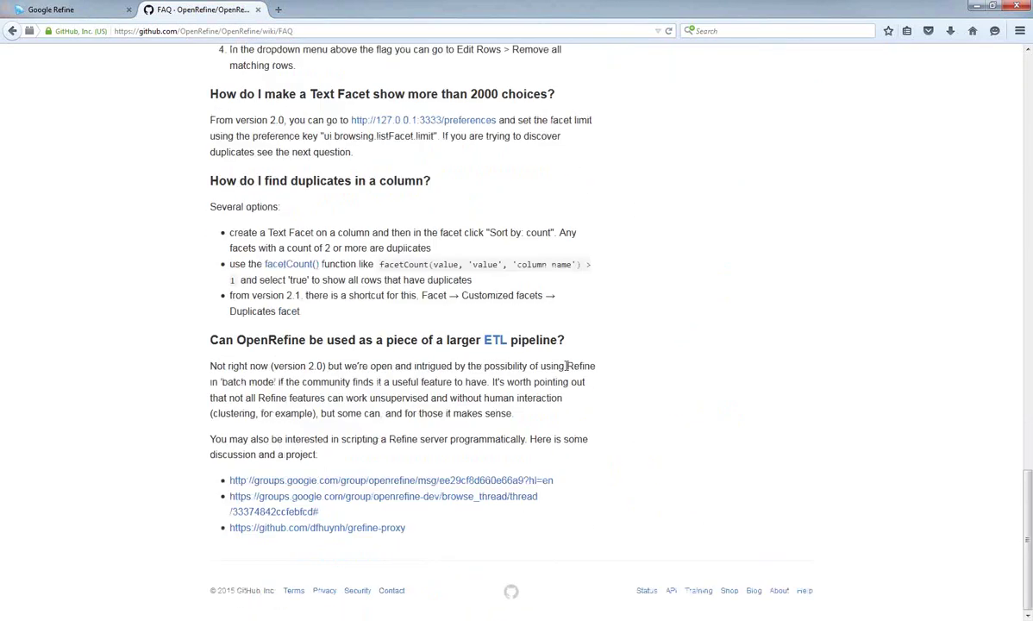
{"action": "scroll", "coordinate": [566, 366], "scroll_direction": "up", "scroll_amount": 10}
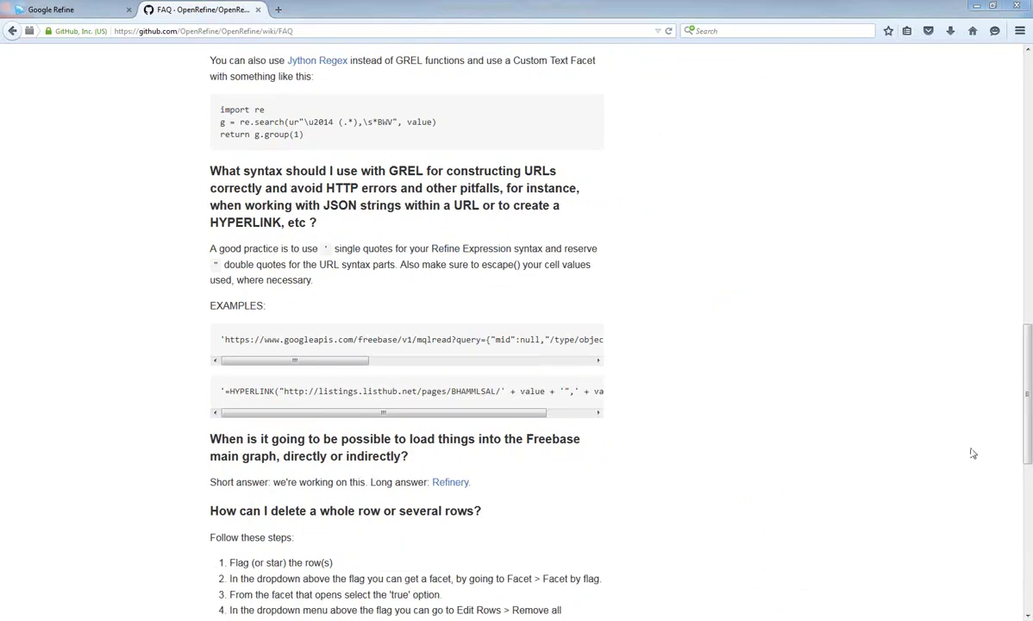
{"action": "scroll", "coordinate": [763, 416], "scroll_direction": "up", "scroll_amount": 15}
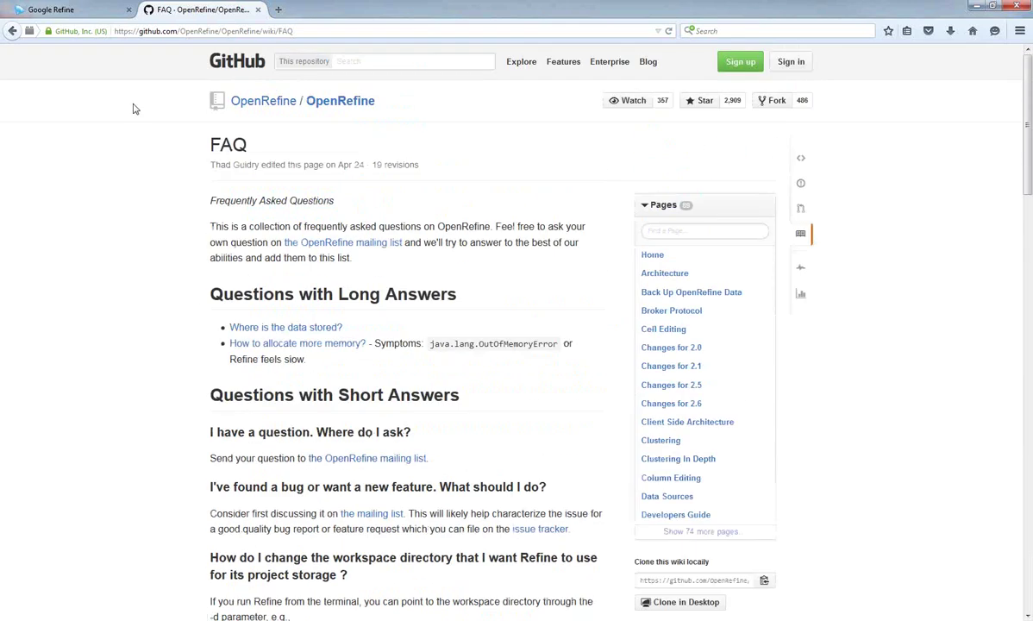
Step: Return to Google Refine and cancel the running phm-collection.tsv import, leaving the file selection as it is
{"action": "left_click", "coordinate": [91, 8]}
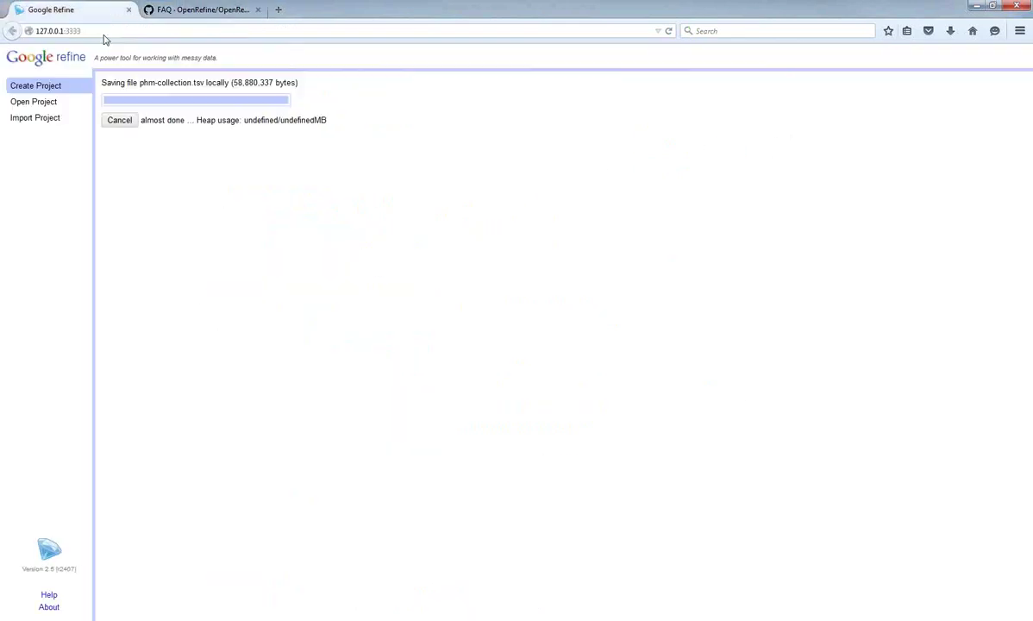
{"action": "left_click", "coordinate": [121, 124]}
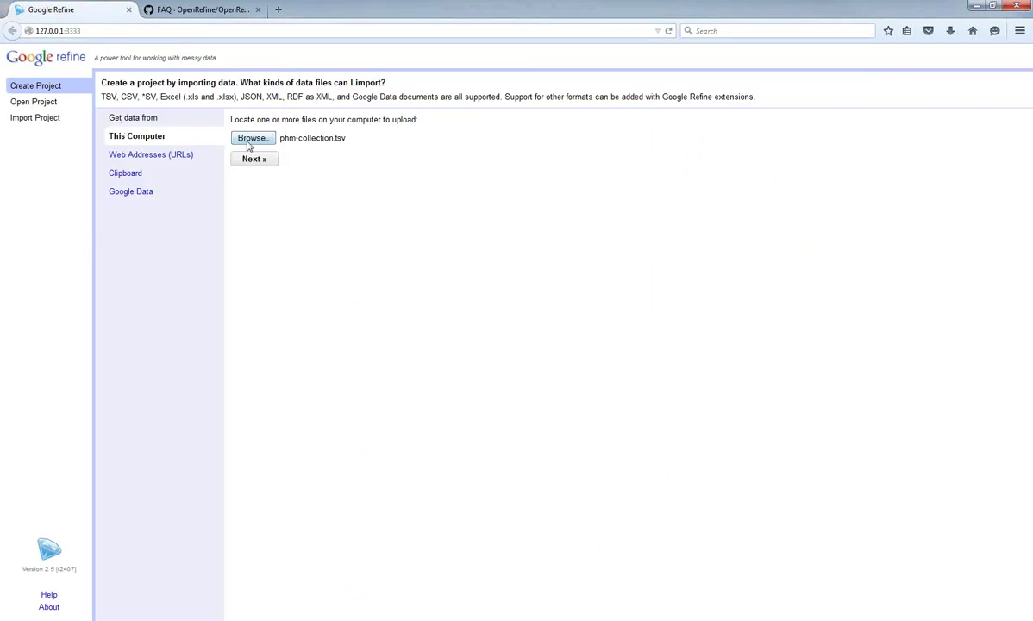
{"action": "left_click", "coordinate": [248, 143]}
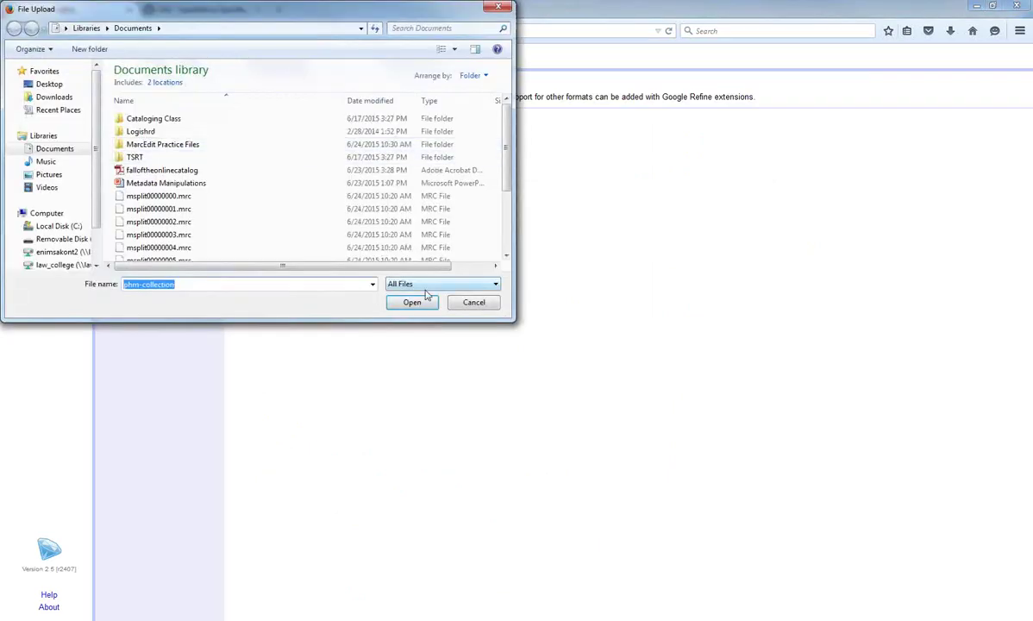
{"action": "left_click", "coordinate": [480, 302]}
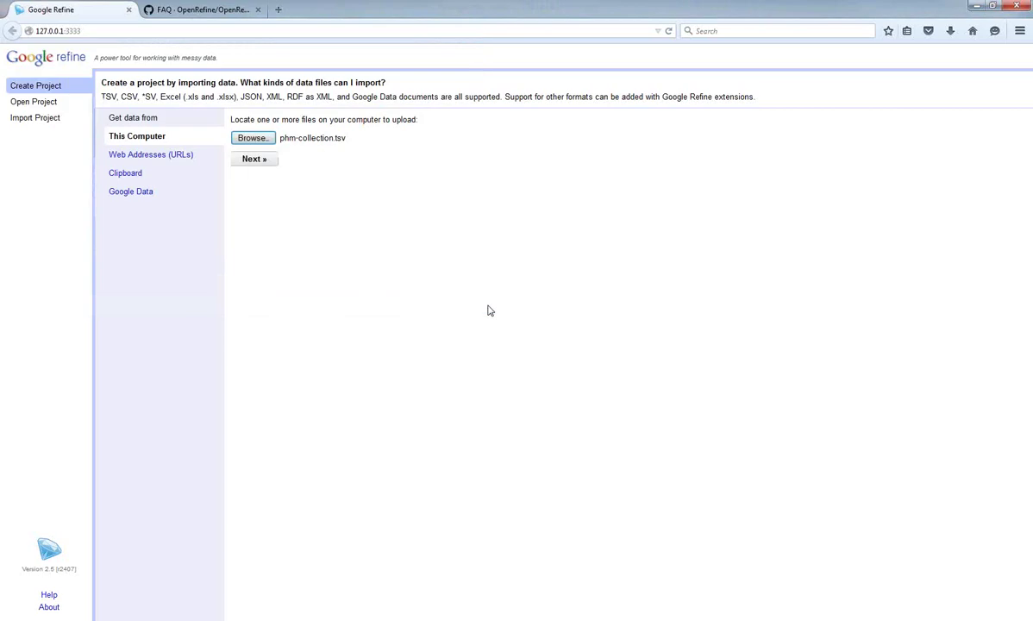
Step: Close the Google Refine page and shut down the google-refine.exe console window
{"action": "left_click", "coordinate": [129, 10]}
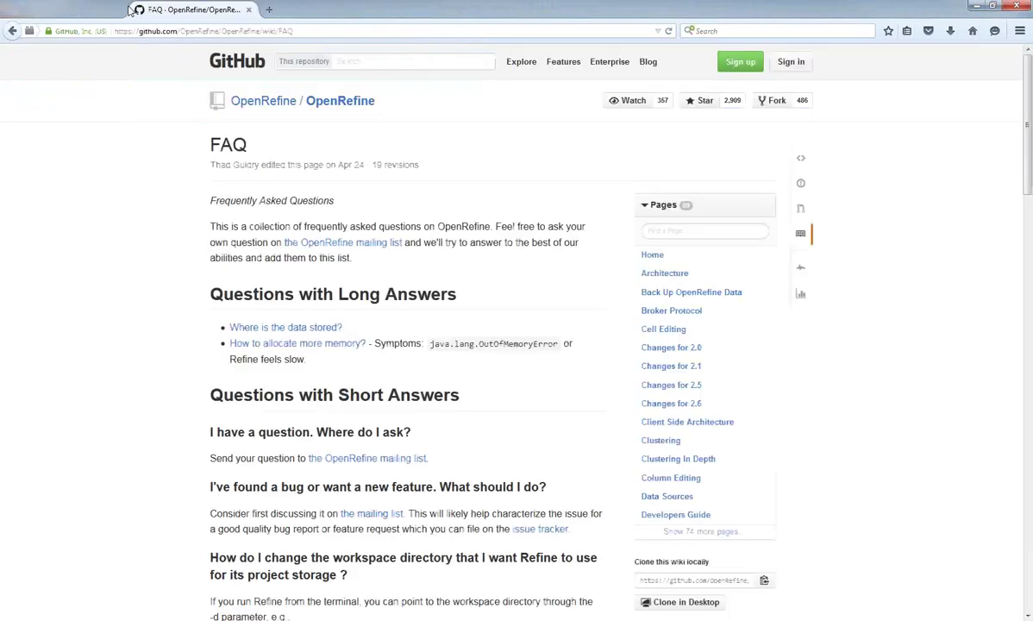
{"action": "key", "text": "alt+Tab"}
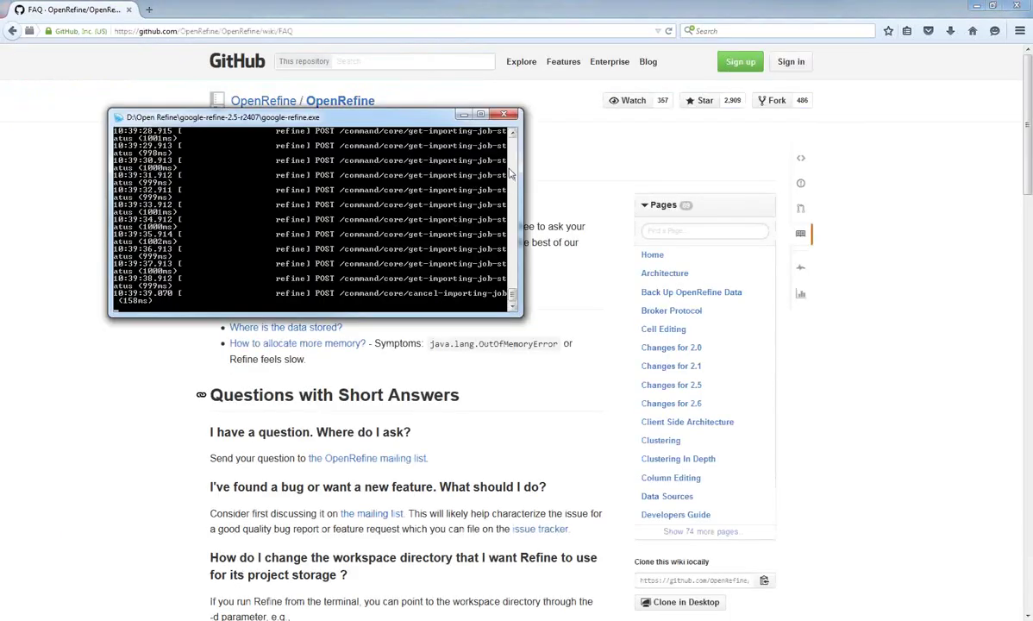
{"action": "left_click", "coordinate": [504, 115]}
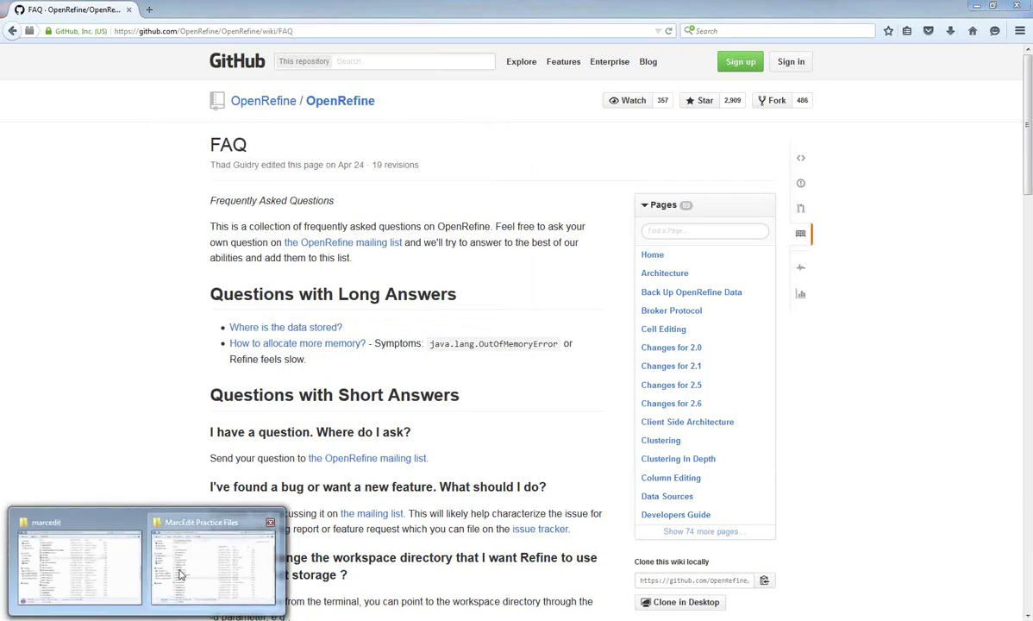
Step: Switch to Windows Explorer and launch google-refine from the Open Refine\google-refine-2.5-r2407 folder on Removable Disk (D:)
{"action": "left_click", "coordinate": [146, 543]}
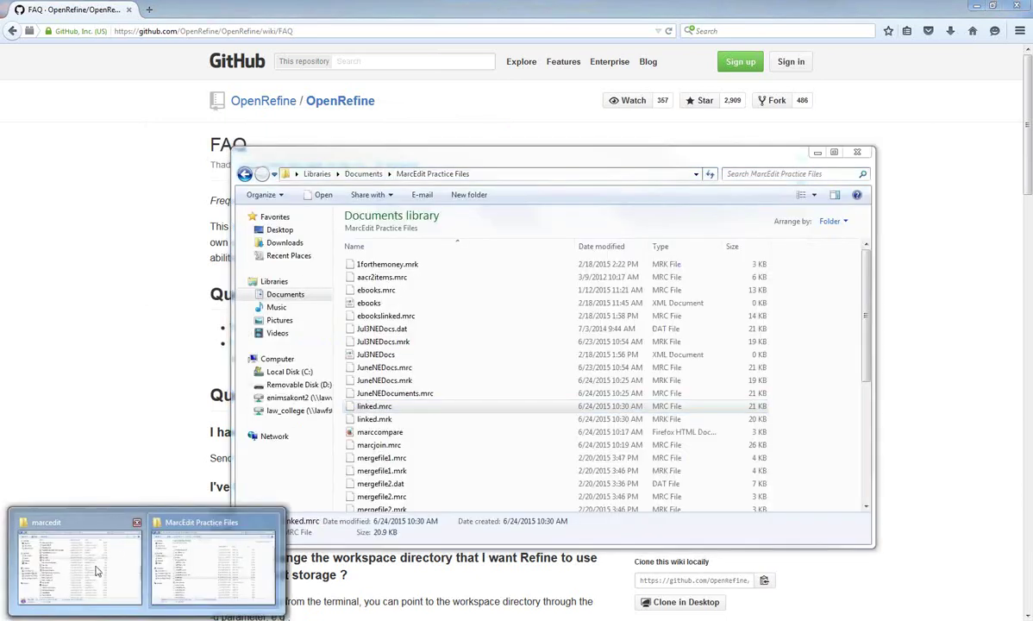
{"action": "left_click", "coordinate": [101, 572]}
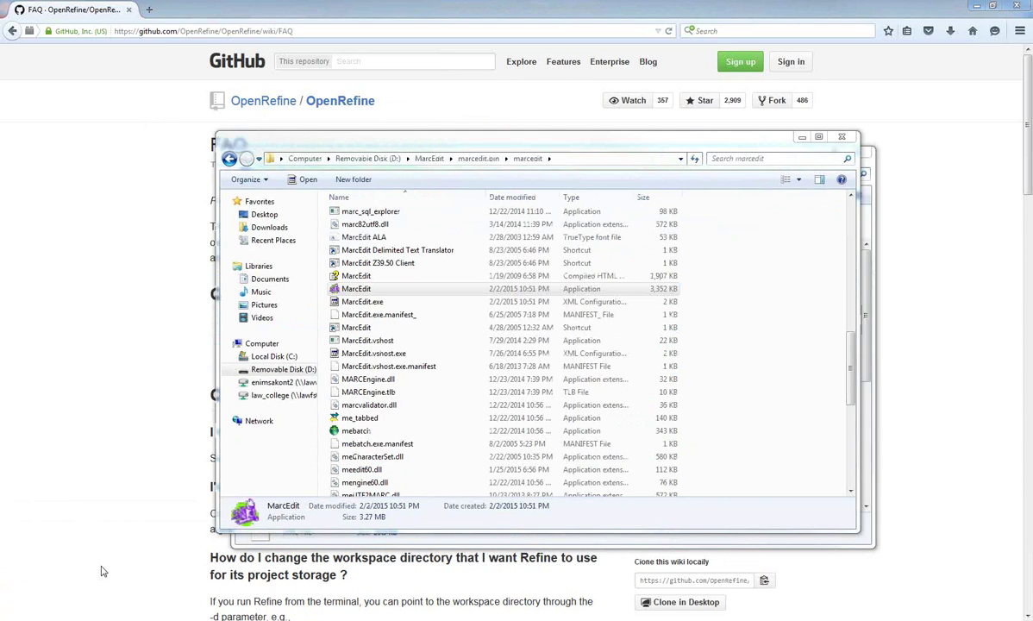
{"action": "left_click", "coordinate": [380, 158]}
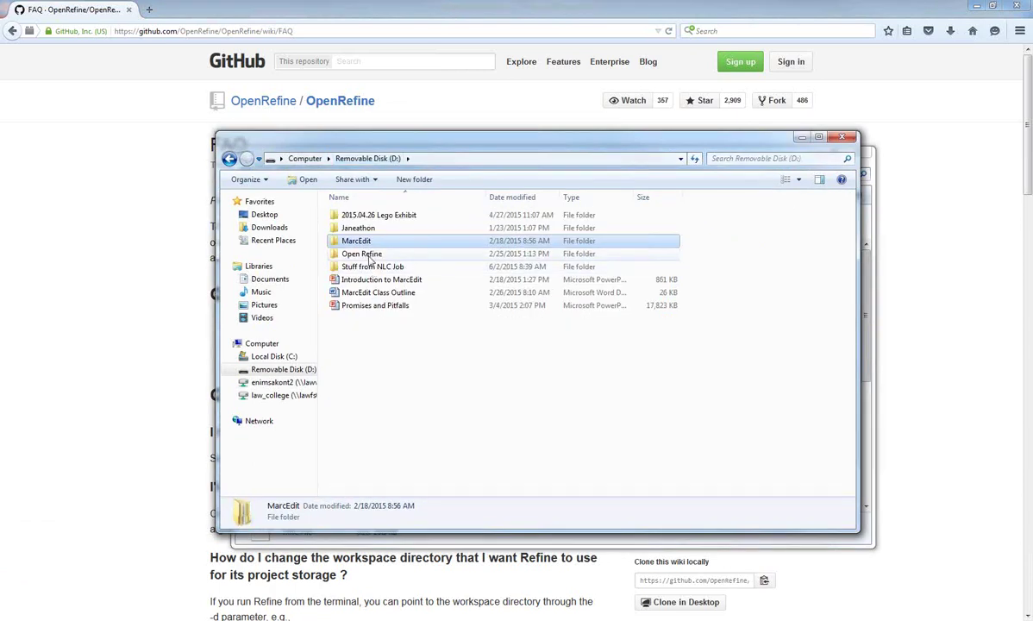
{"action": "double_click", "coordinate": [363, 254]}
{"action": "double_click", "coordinate": [365, 214]}
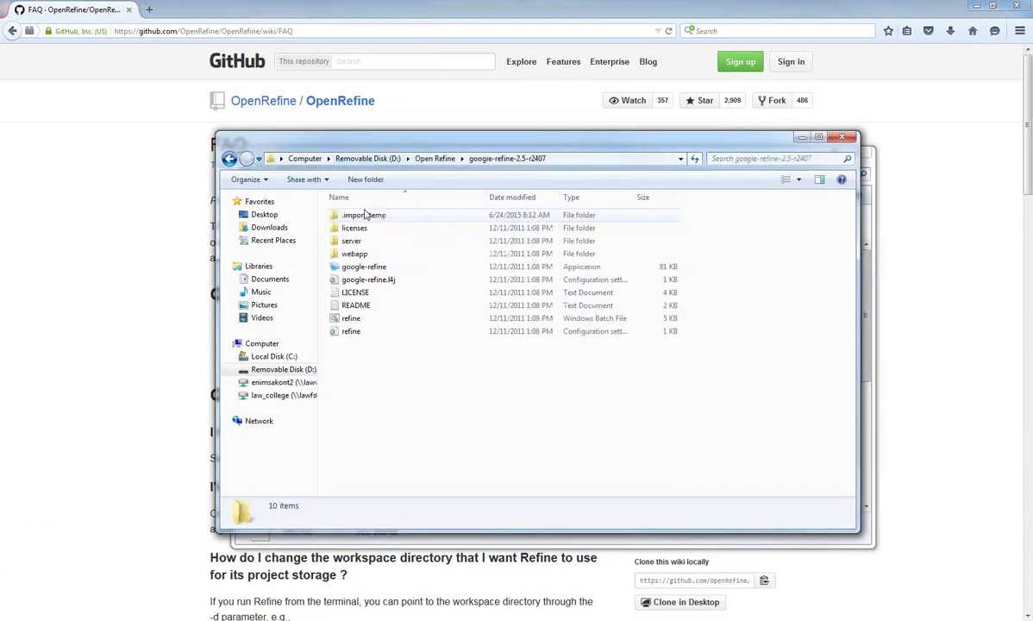
{"action": "double_click", "coordinate": [359, 268]}
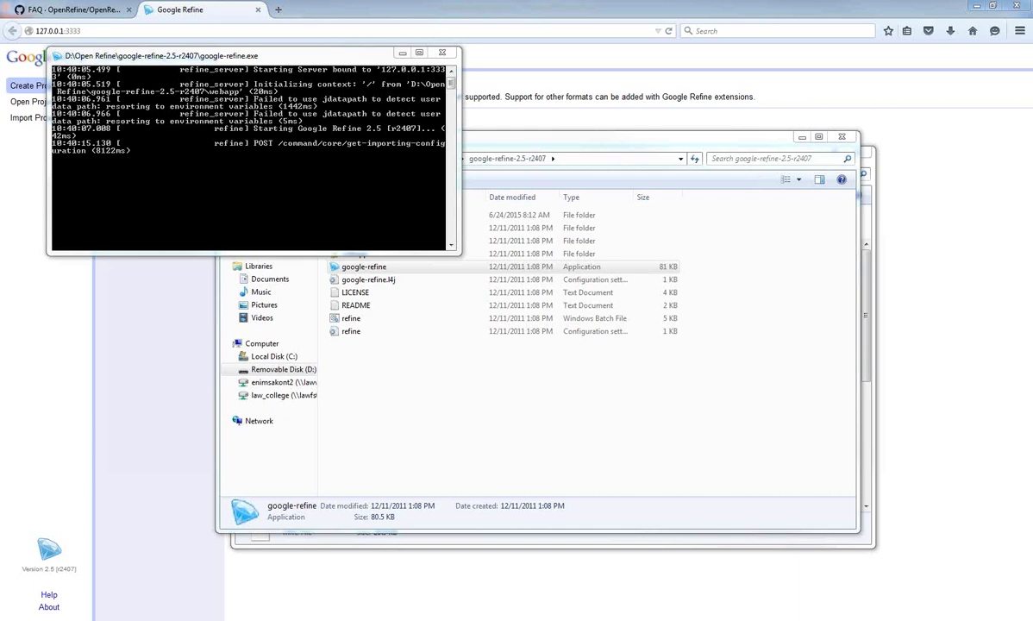
Step: In the new Google Refine page, choose phm-collection.tsv from the Documents library and start uploading it for a new project
{"action": "left_click", "coordinate": [26, 358]}
{"action": "left_click", "coordinate": [254, 140]}
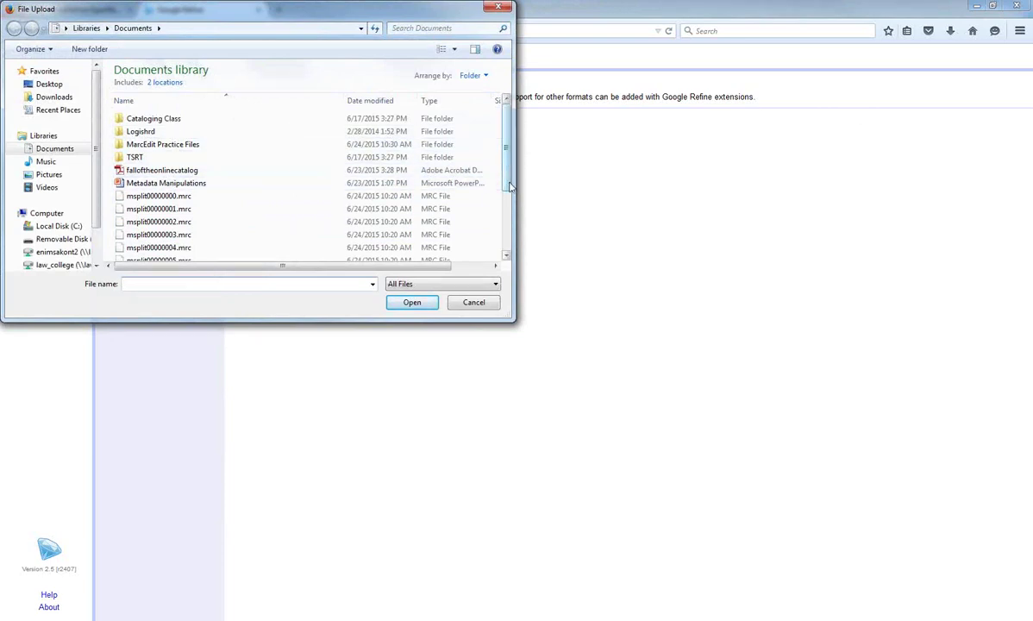
{"action": "scroll", "coordinate": [509, 186], "scroll_direction": "down", "scroll_amount": 3}
{"action": "left_click", "coordinate": [177, 228]}
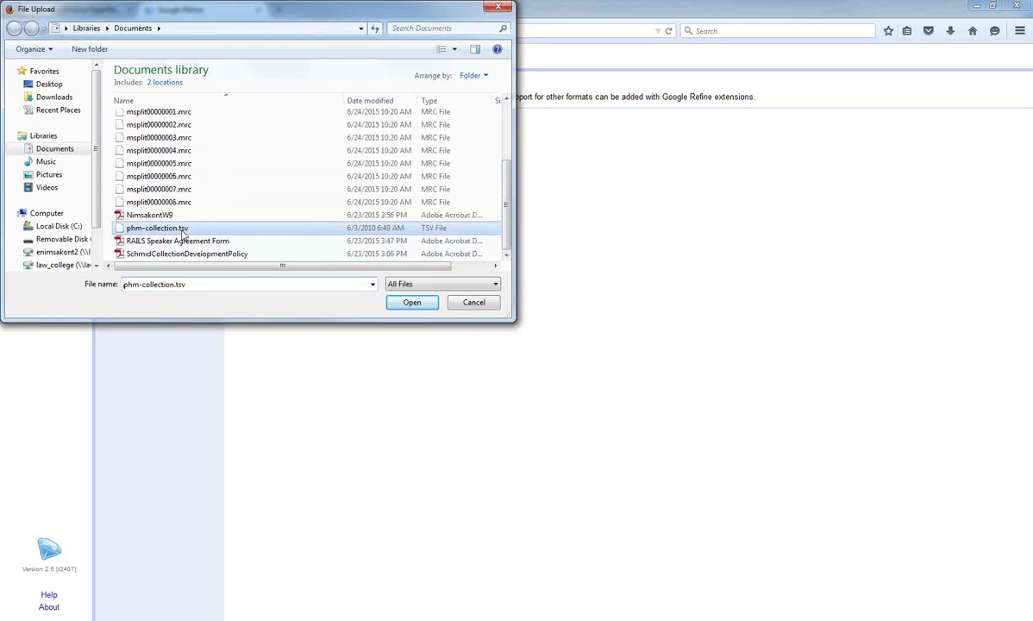
{"action": "left_click", "coordinate": [417, 304]}
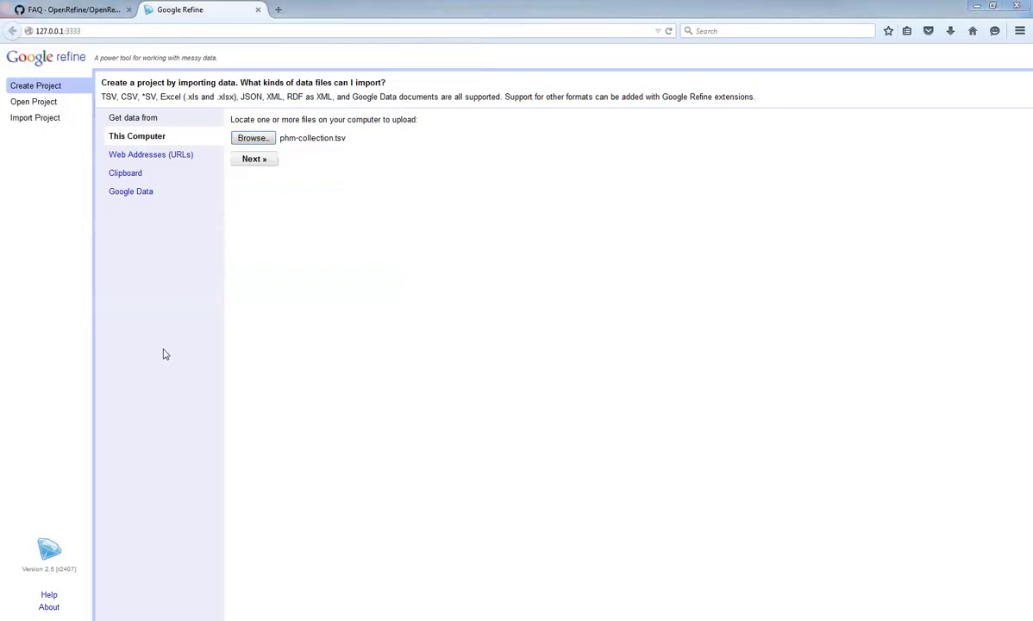
{"action": "left_click", "coordinate": [252, 161]}
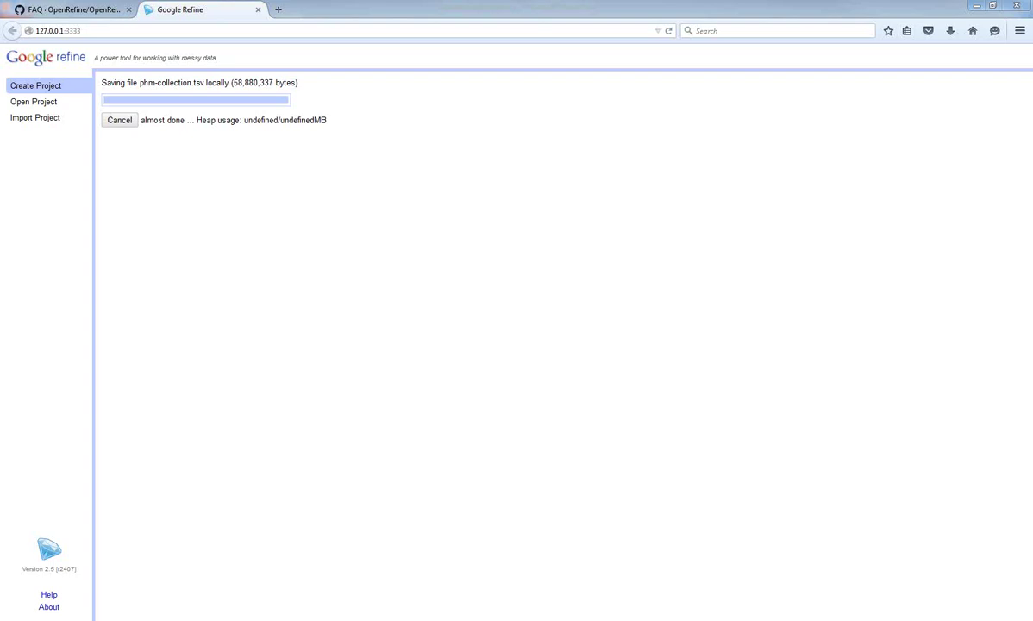
Step: Switch to PowerPoint and present the OpenRefine Features slide as a slide show from the current slide
{"action": "key", "text": "alt+Tab"}
{"action": "left_click", "coordinate": [77, 332]}
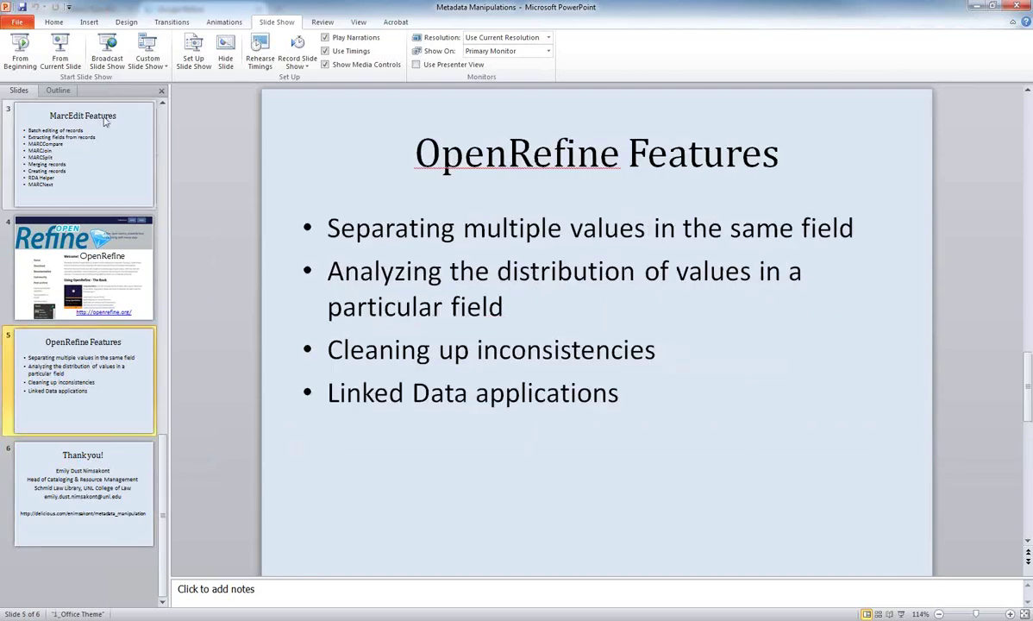
{"action": "left_click", "coordinate": [62, 50]}
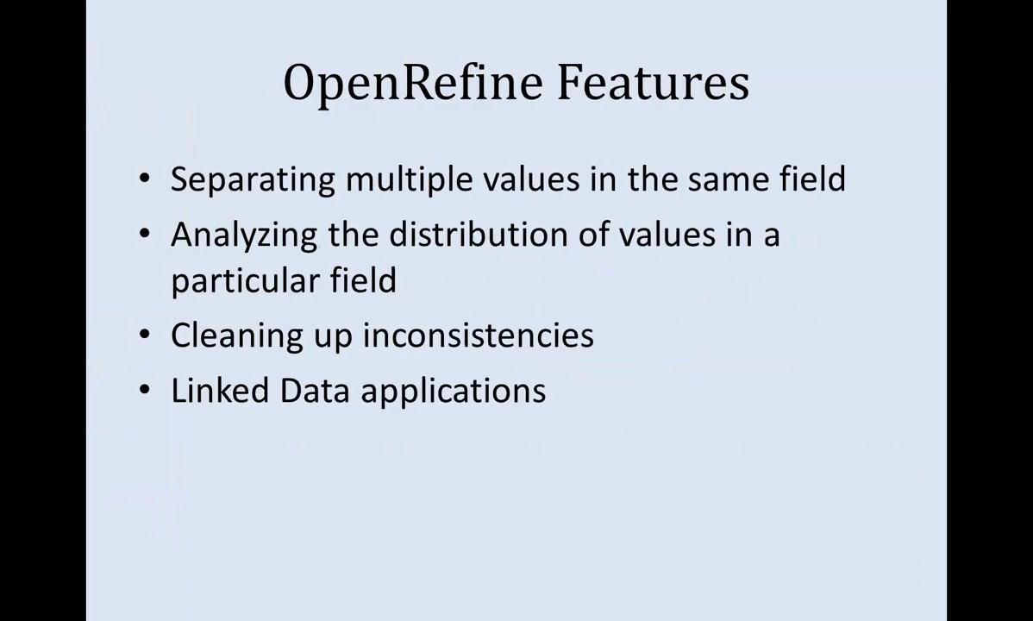
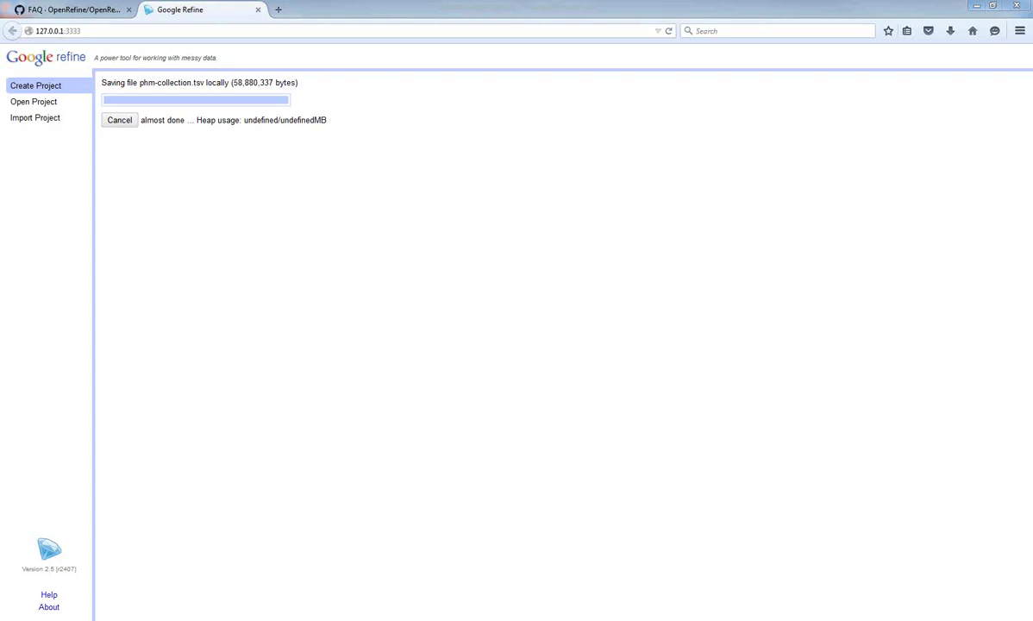
Step: Switch to PowerPoint and back to Google Refine in Firefox to check the phm-collection.tsv import
{"action": "mouse_move", "coordinate": [245, 619]}
{"action": "key", "text": "alt+Tab"}
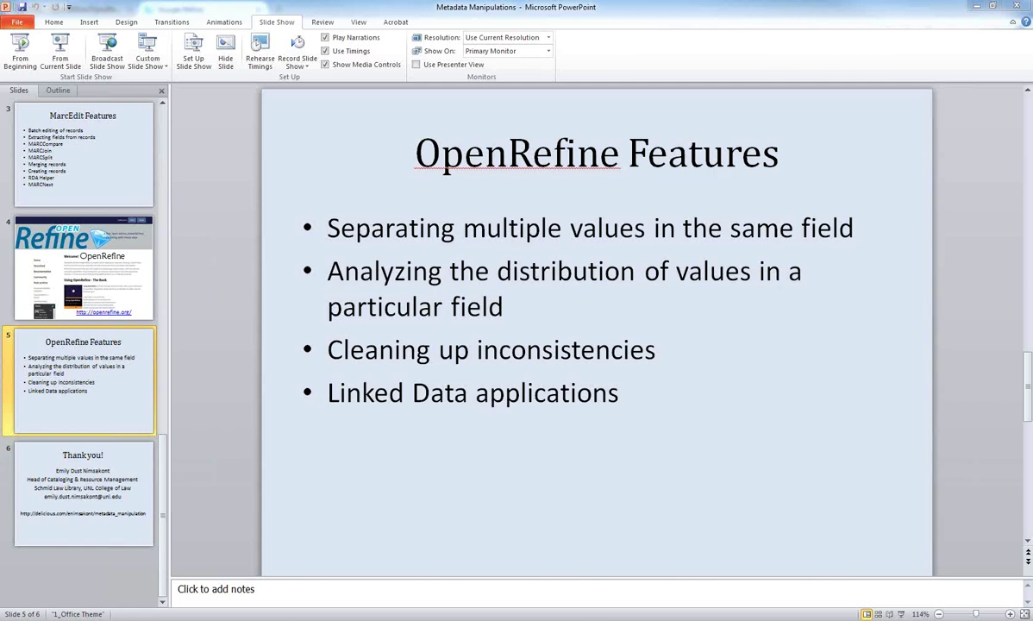
{"action": "mouse_move", "coordinate": [138, 552]}
{"action": "left_click", "coordinate": [138, 530]}
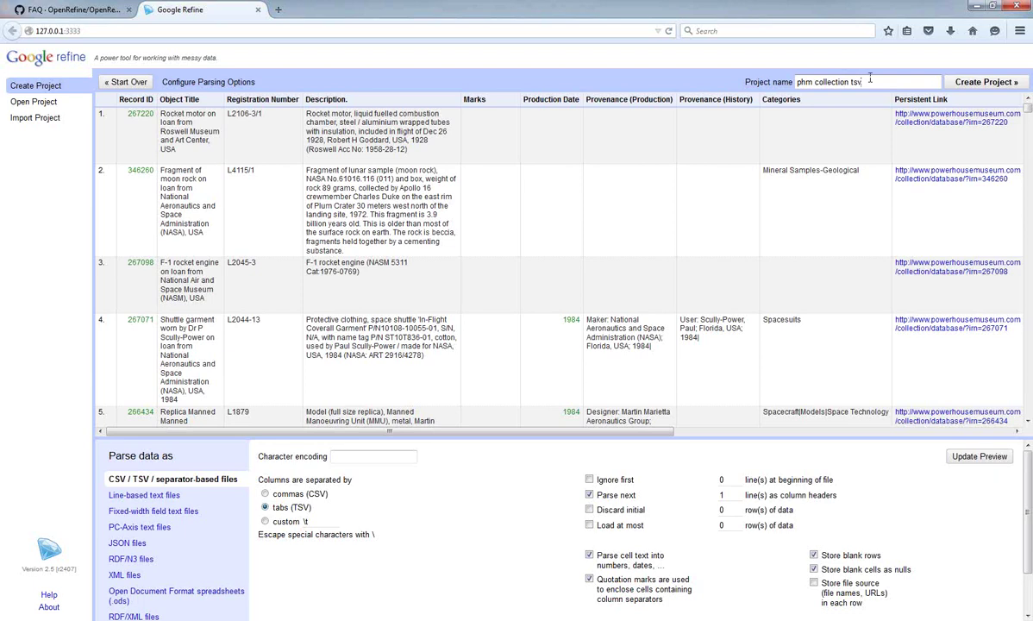
Step: Create the project from the parsed phm-collection.tsv preview and examine the Categories values in its first rows
{"action": "left_click", "coordinate": [984, 82]}
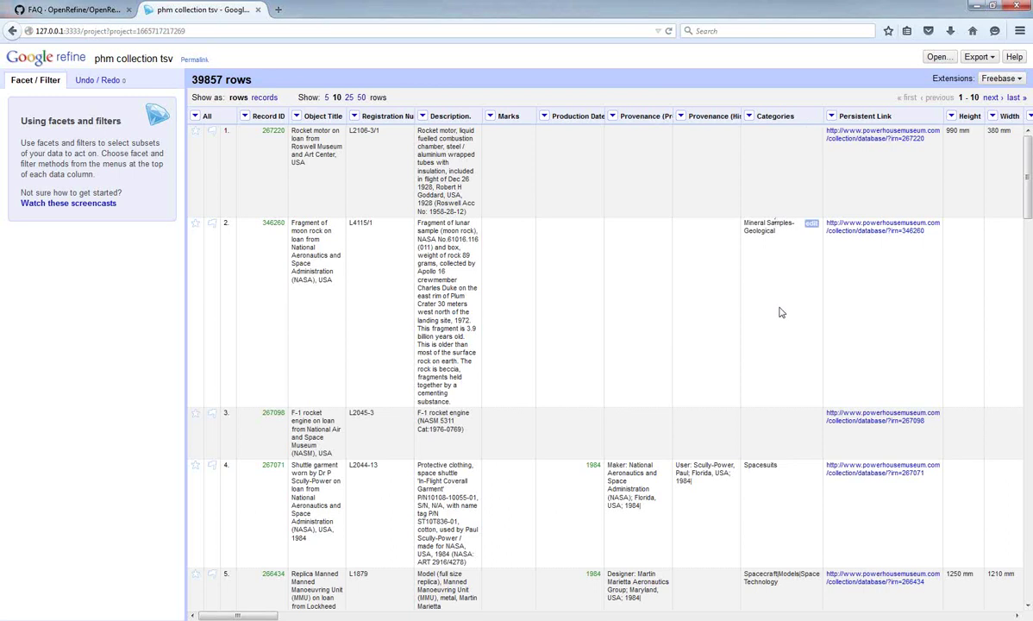
{"action": "scroll", "coordinate": [780, 312], "scroll_direction": "down", "scroll_amount": 8}
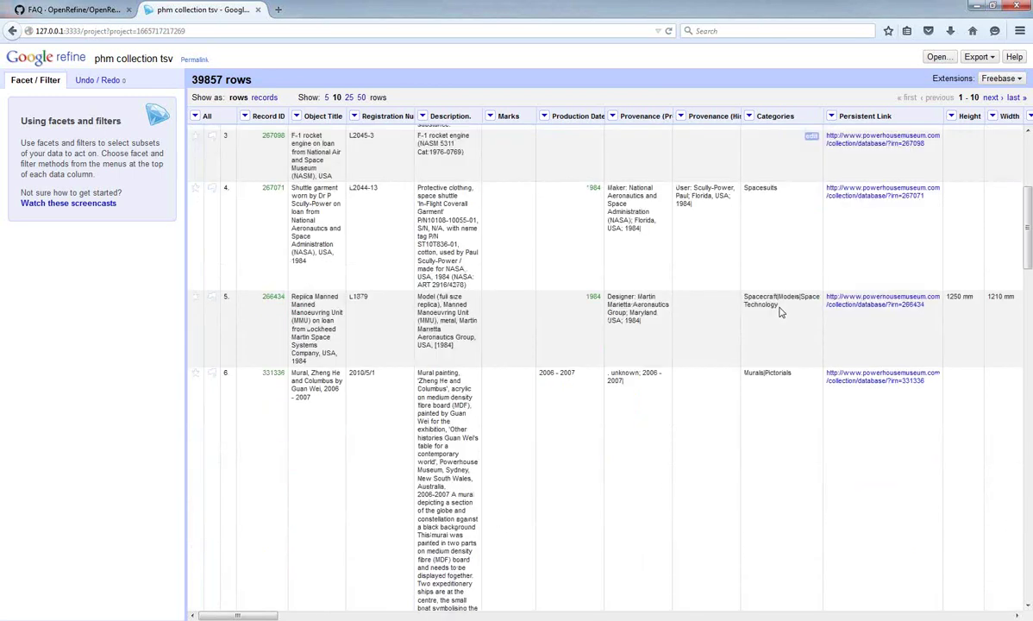
{"action": "scroll", "coordinate": [781, 312], "scroll_direction": "up", "scroll_amount": 4}
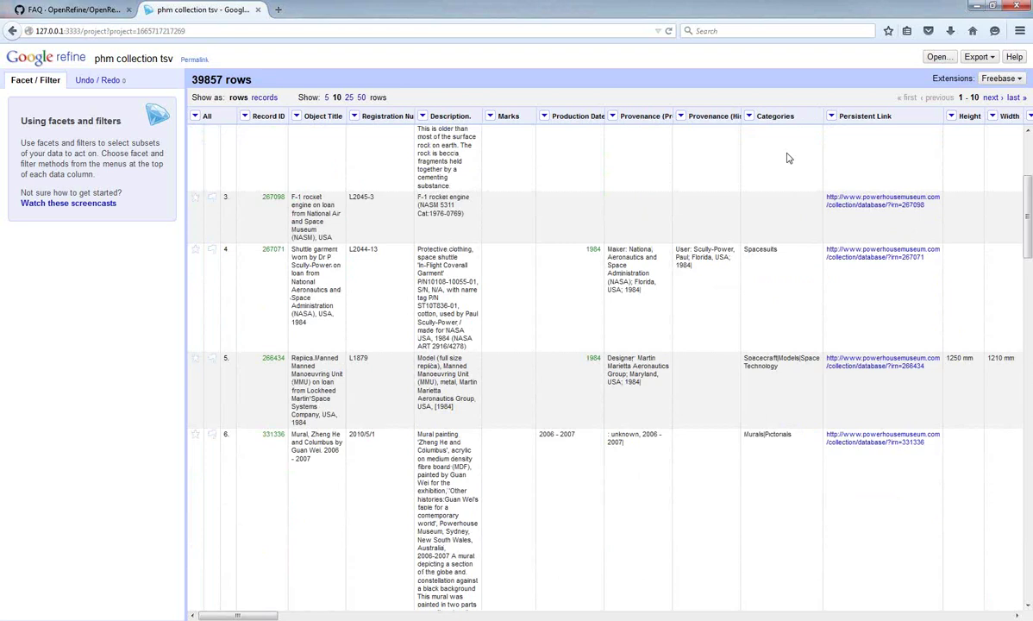
{"action": "scroll", "coordinate": [785, 164], "scroll_direction": "down", "scroll_amount": 1}
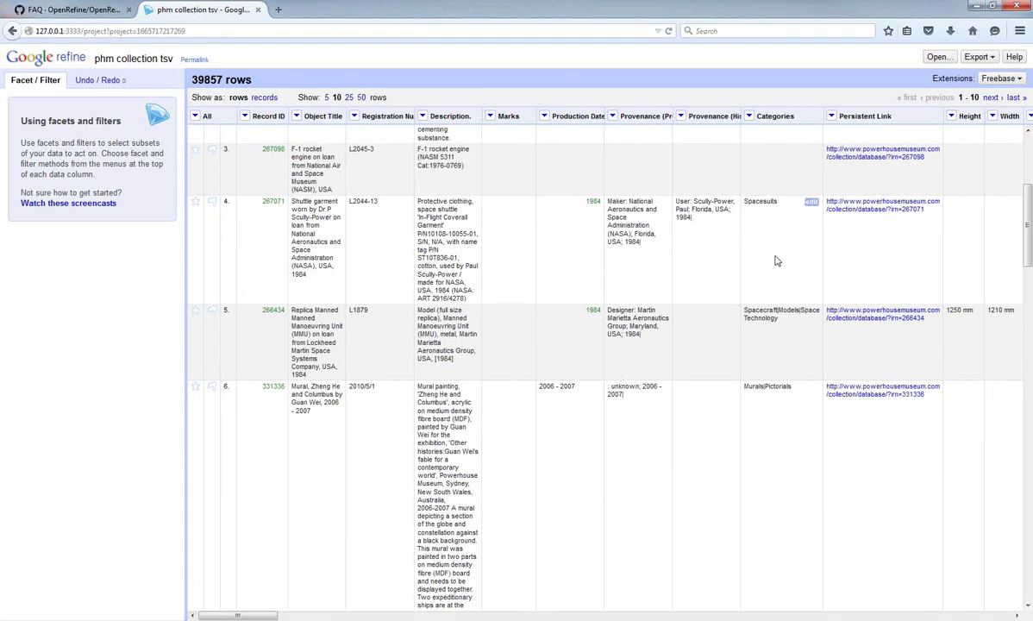
{"action": "scroll", "coordinate": [775, 261], "scroll_direction": "down", "scroll_amount": 2}
{"action": "scroll", "coordinate": [775, 261], "scroll_direction": "down", "scroll_amount": 5}
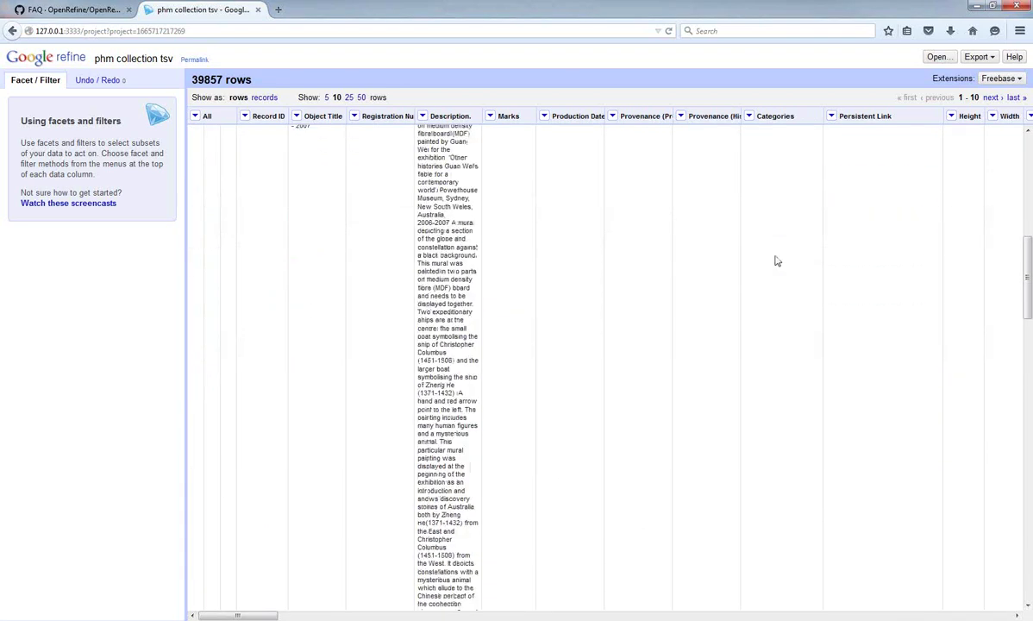
{"action": "scroll", "coordinate": [775, 260], "scroll_direction": "up", "scroll_amount": 8}
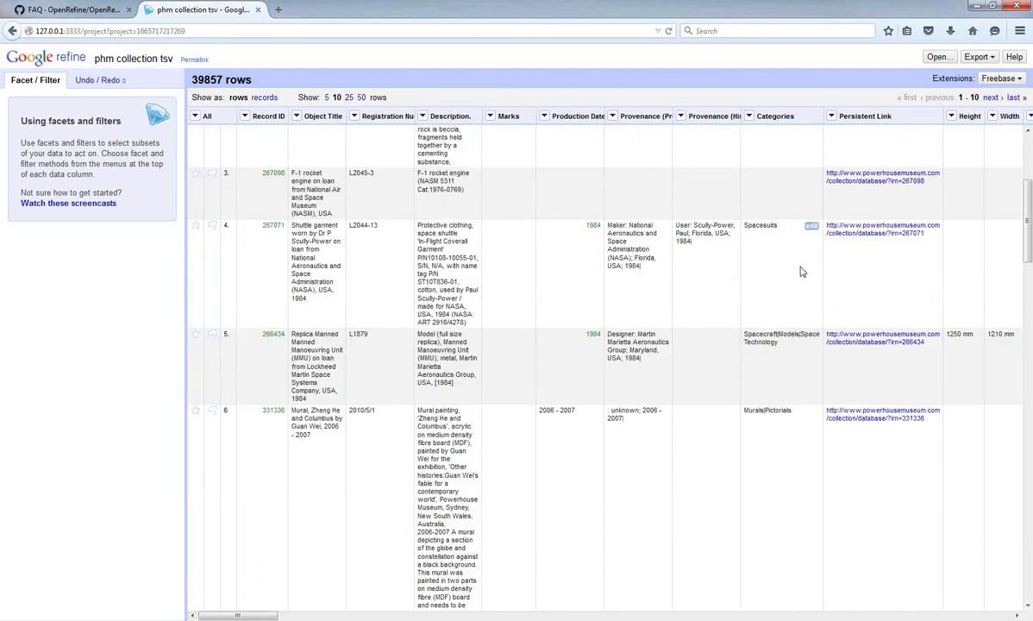
{"action": "left_click", "coordinate": [751, 116]}
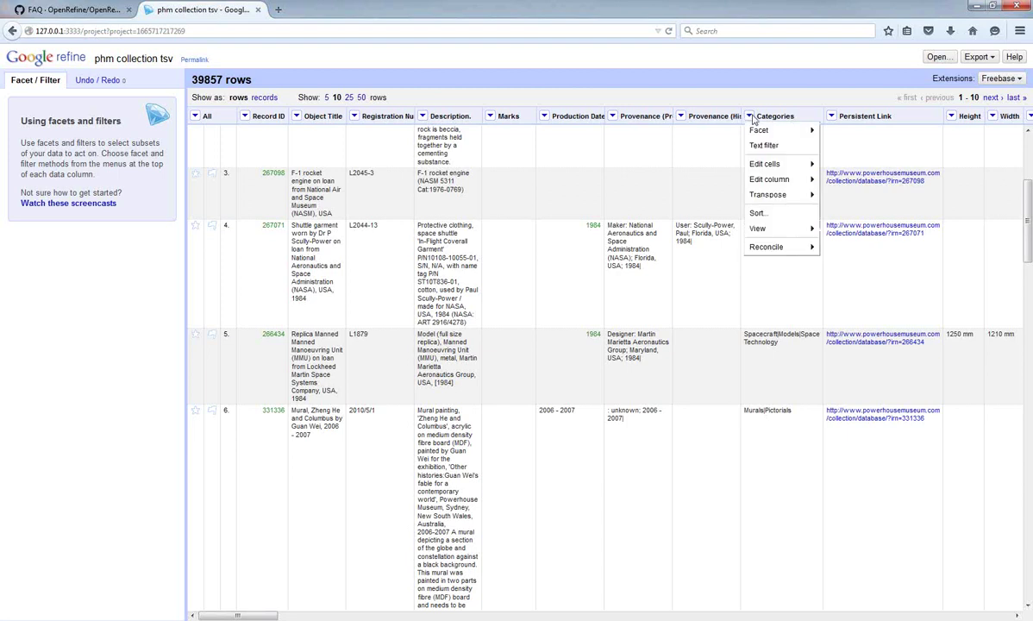
{"action": "mouse_move", "coordinate": [764, 164]}
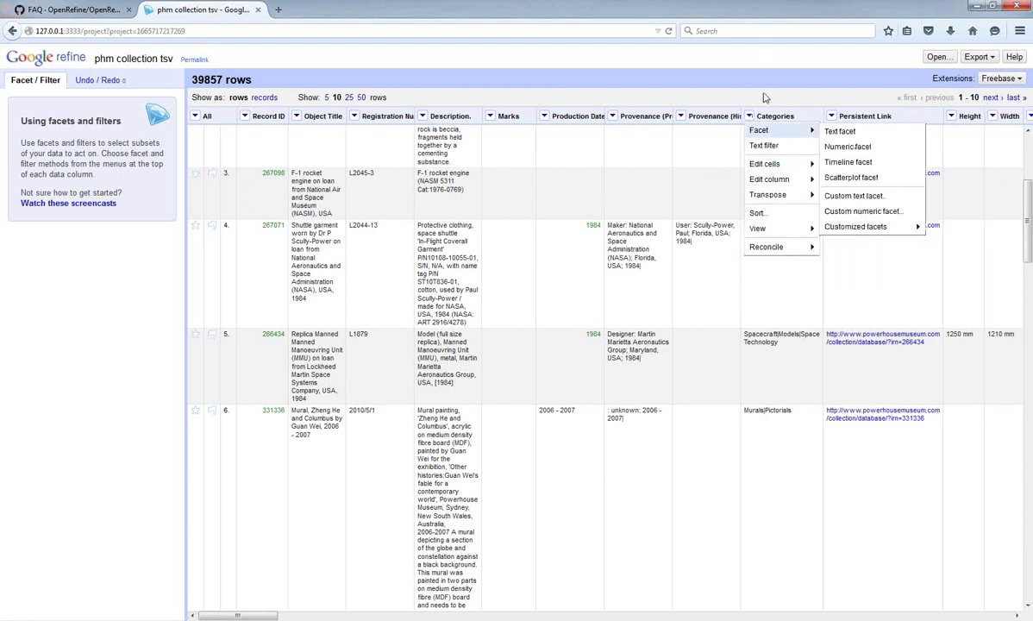
{"action": "left_click", "coordinate": [764, 98]}
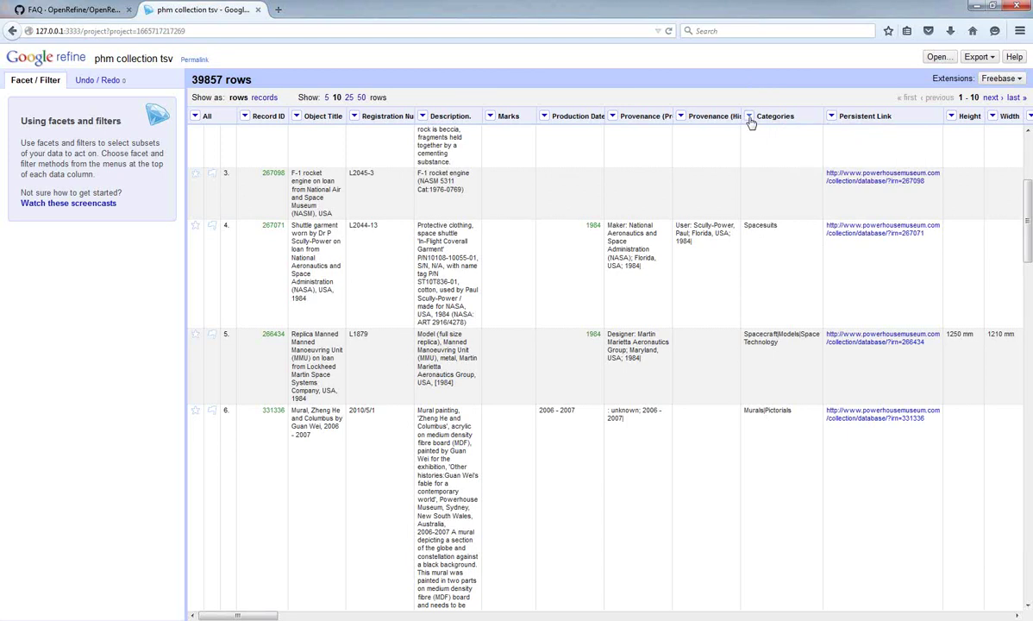
Step: Split the multi-valued cells of the Categories column using | as the separator
{"action": "left_click", "coordinate": [750, 117]}
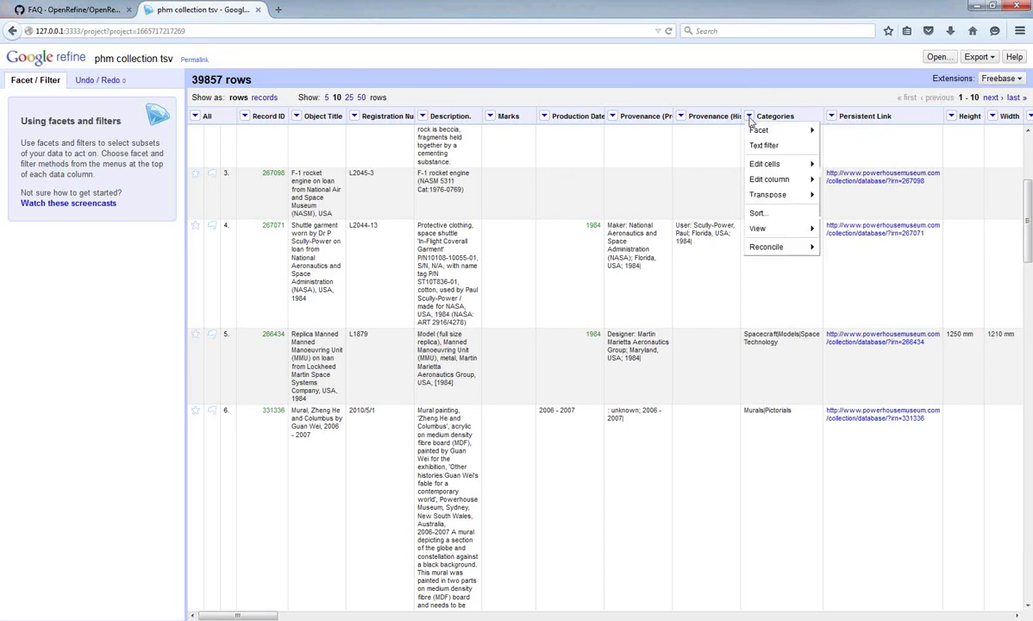
{"action": "mouse_move", "coordinate": [768, 165]}
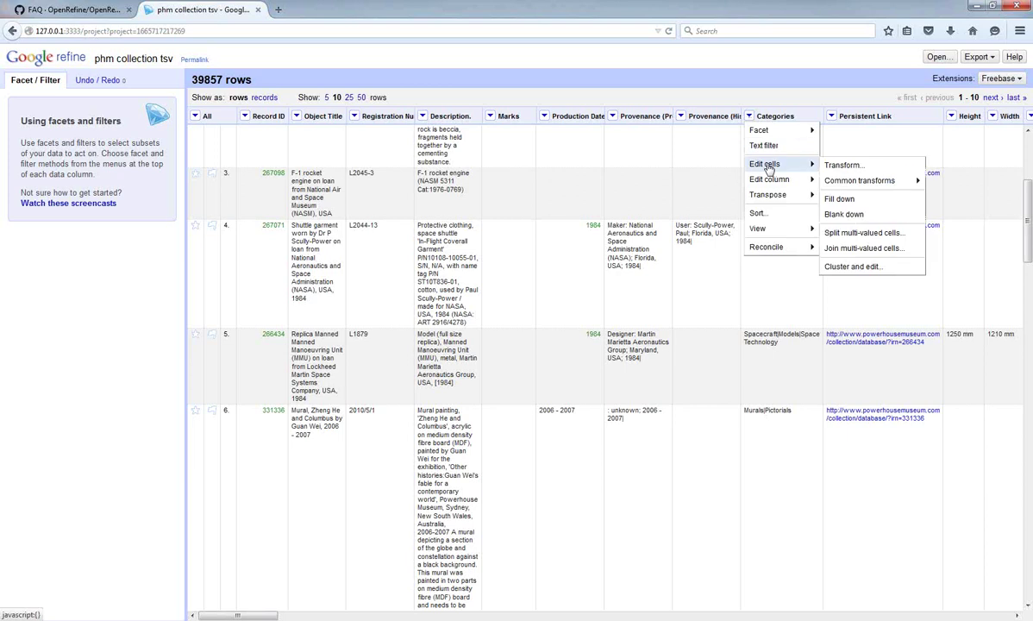
{"action": "left_click", "coordinate": [842, 234]}
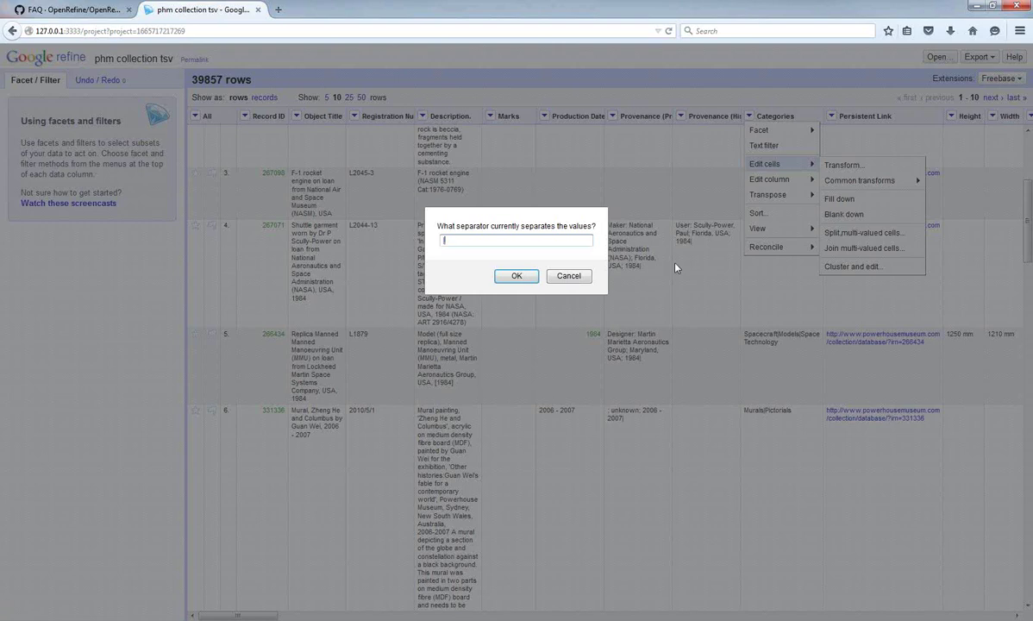
{"action": "type", "text": "|"}
{"action": "left_click", "coordinate": [517, 276]}
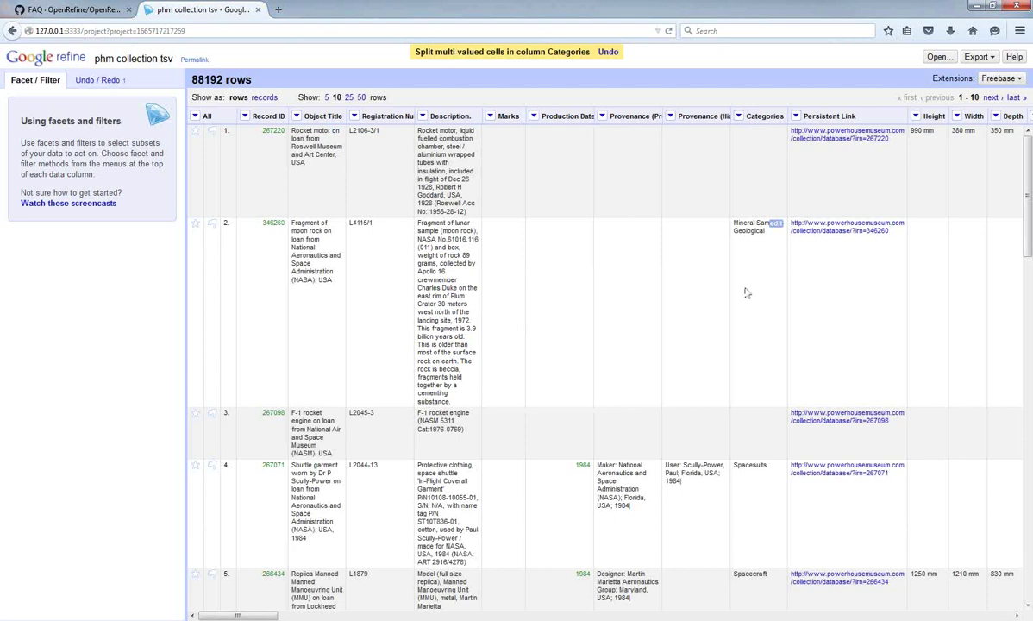
Step: Check how the Categories values are split across rows and add a text facet on the Categories column
{"action": "scroll", "coordinate": [747, 293], "scroll_direction": "down", "scroll_amount": 5}
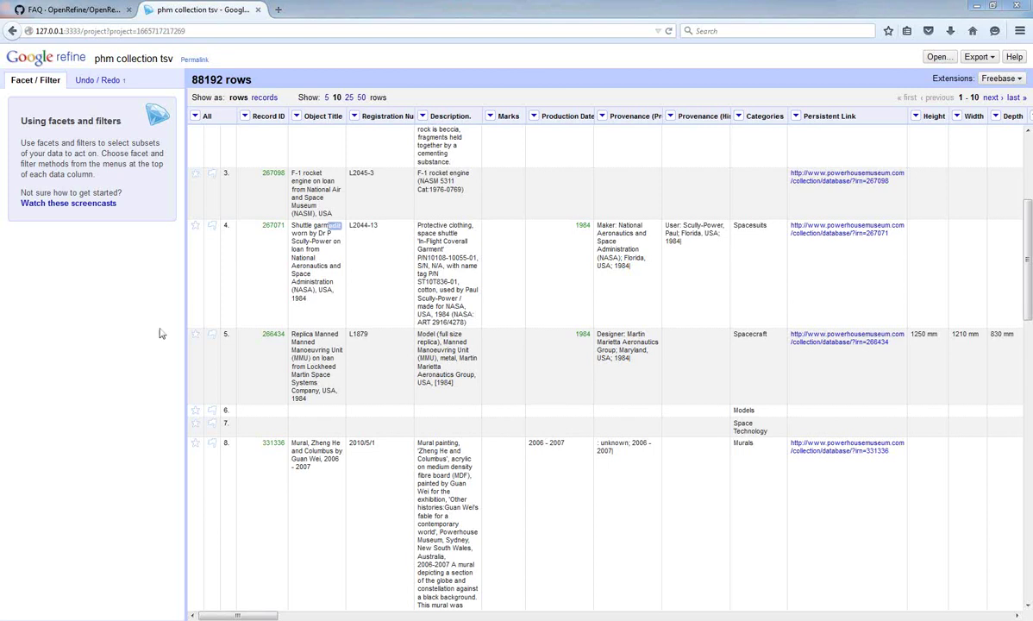
{"action": "mouse_move", "coordinate": [736, 269]}
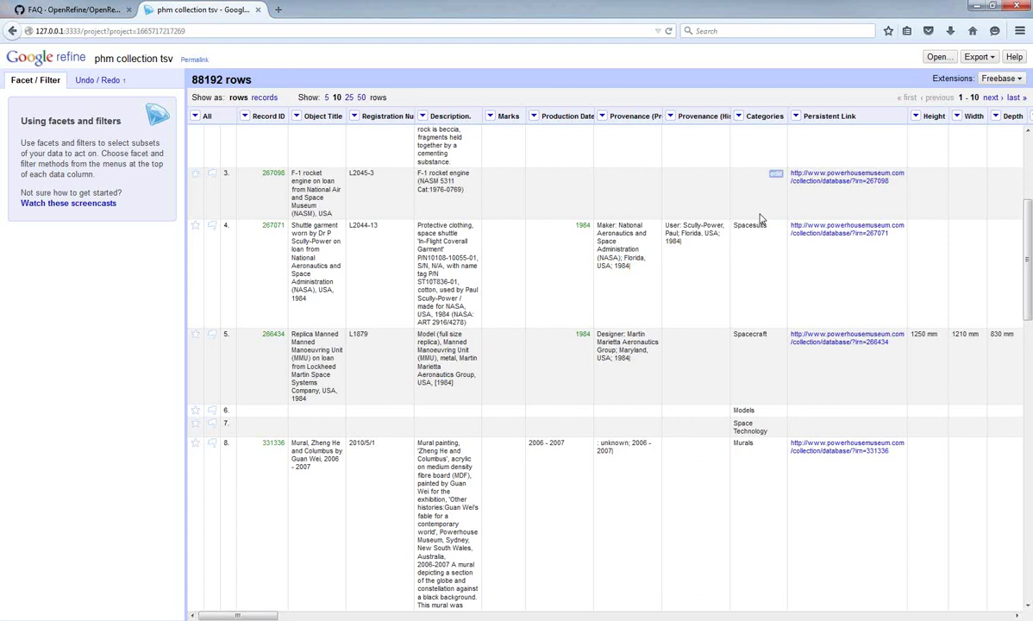
{"action": "scroll", "coordinate": [761, 218], "scroll_direction": "down", "scroll_amount": 10}
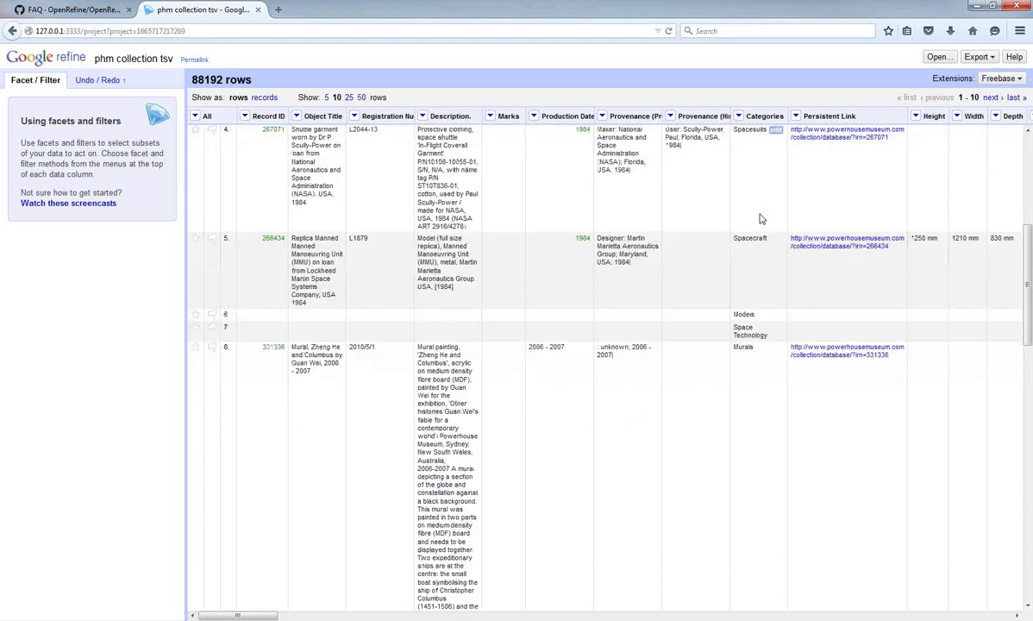
{"action": "scroll", "coordinate": [760, 218], "scroll_direction": "up", "scroll_amount": 10}
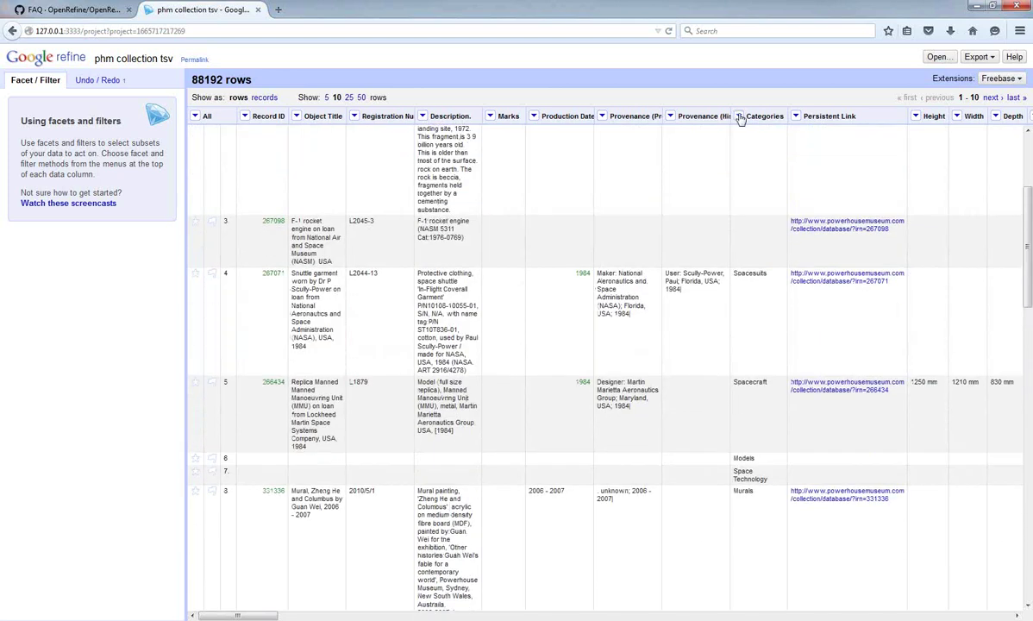
{"action": "left_click", "coordinate": [739, 116]}
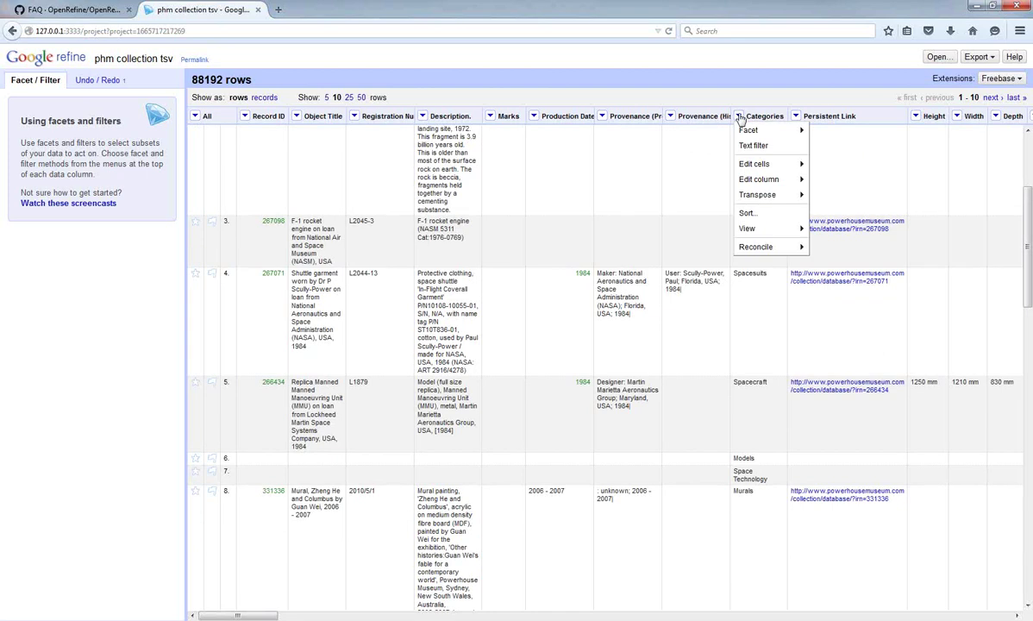
{"action": "mouse_move", "coordinate": [745, 130]}
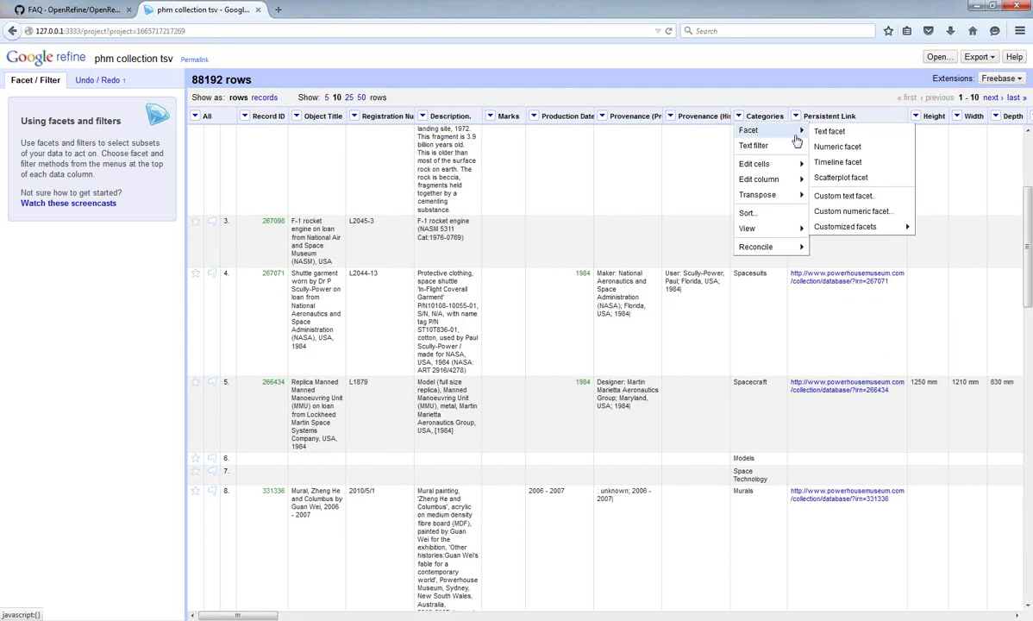
{"action": "left_click", "coordinate": [829, 132]}
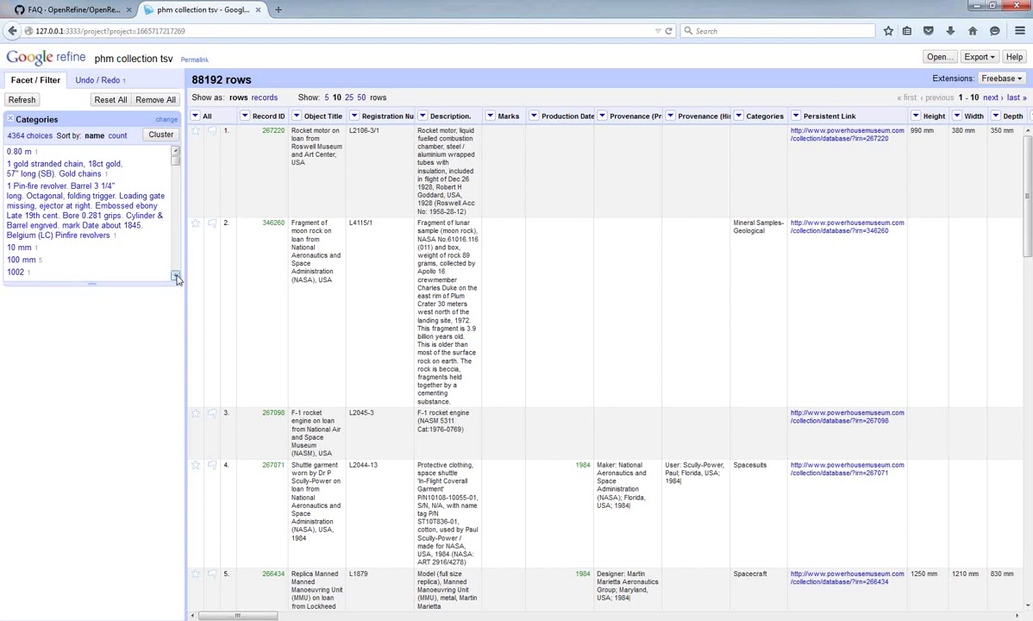
Step: Browse the values listed in the Categories facet and open the Cluster & Edit dialog for them
{"action": "scroll", "coordinate": [51, 224], "scroll_direction": "down", "scroll_amount": 1}
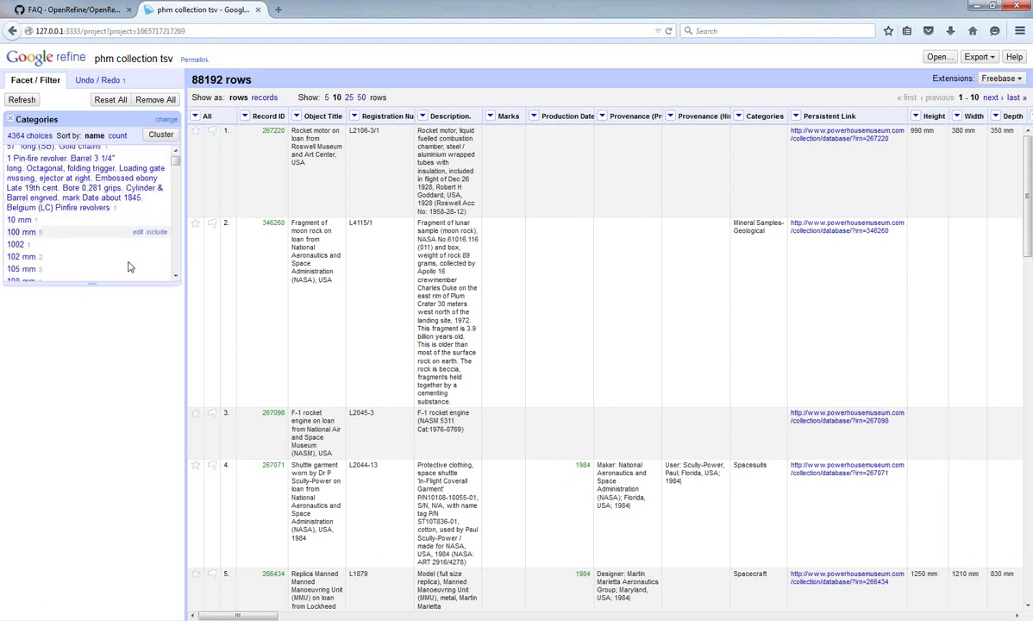
{"action": "left_click_drag", "start_coordinate": [176, 277], "coordinate": [176, 280]}
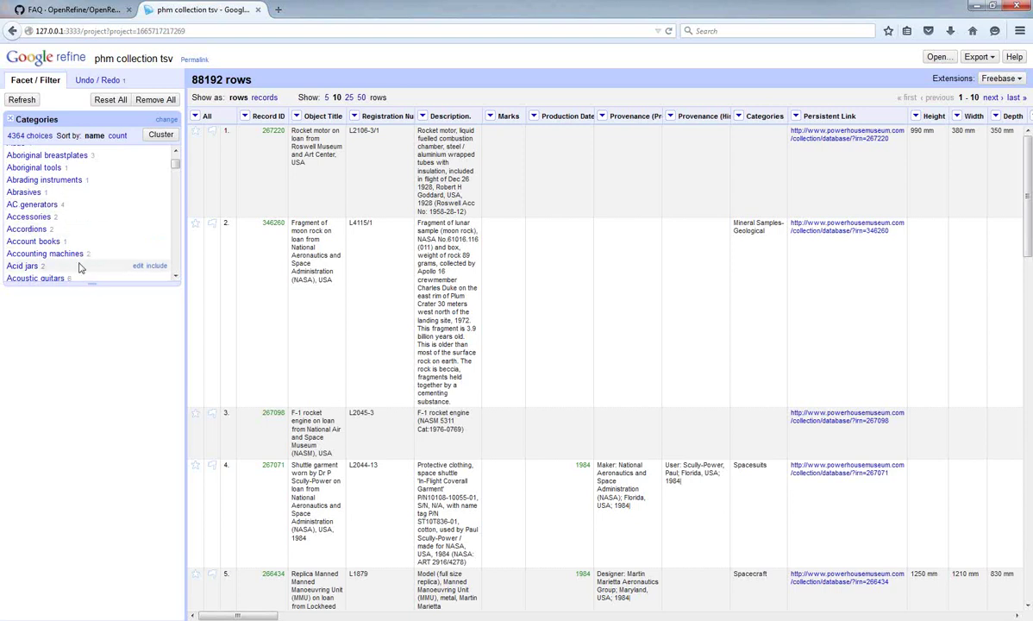
{"action": "scroll", "coordinate": [82, 263], "scroll_direction": "down", "scroll_amount": 3}
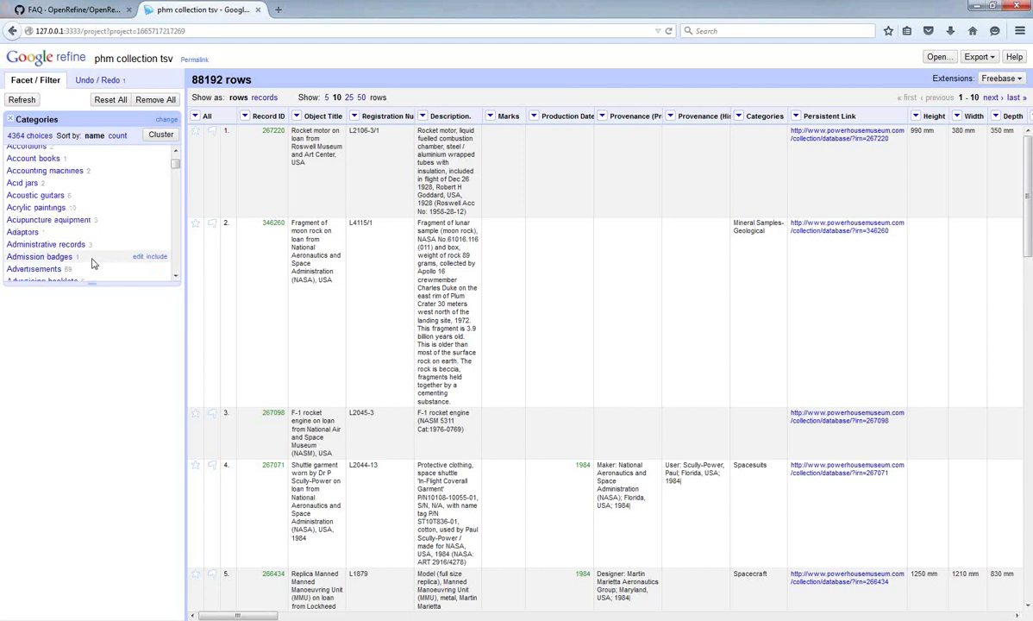
{"action": "scroll", "coordinate": [86, 250], "scroll_direction": "down", "scroll_amount": 2}
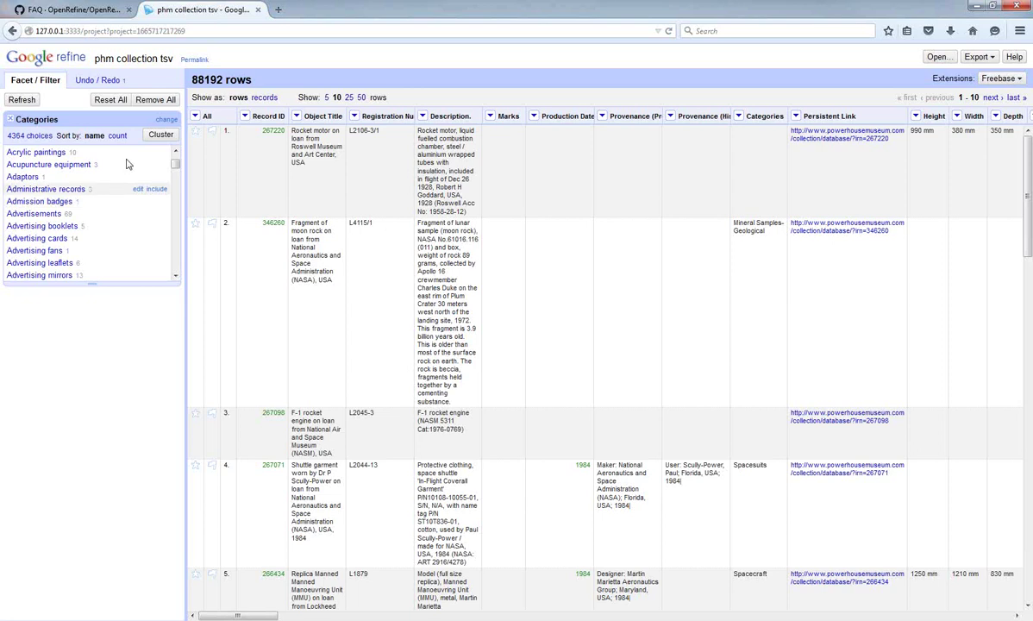
{"action": "left_click", "coordinate": [159, 135]}
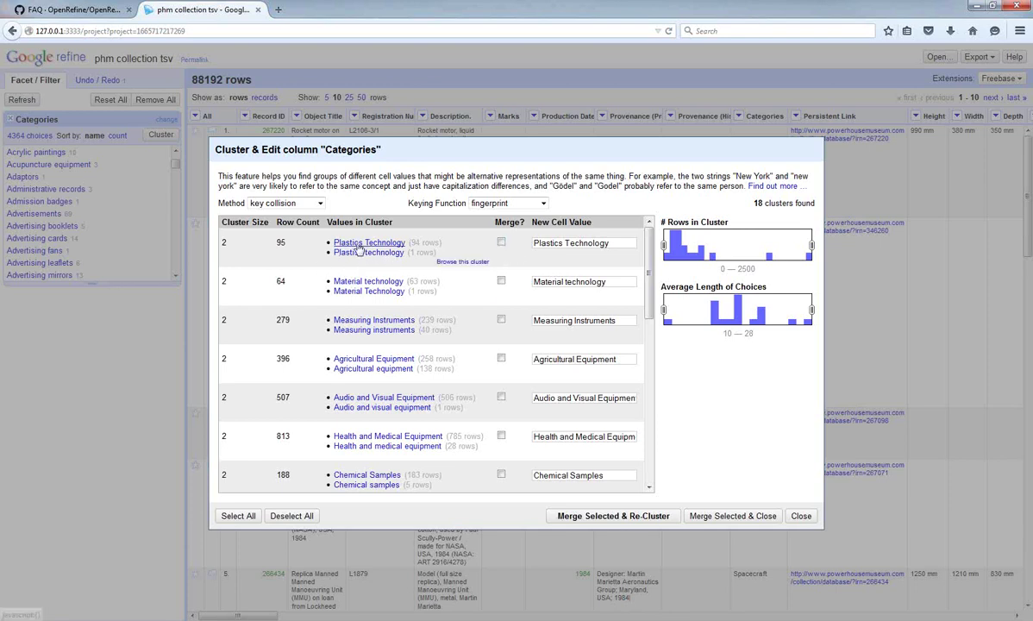
Step: Mark the Plastics Technology cluster for merging with new cell value "Plastics technology", and mark the Material technology cluster as well
{"action": "left_click", "coordinate": [501, 242]}
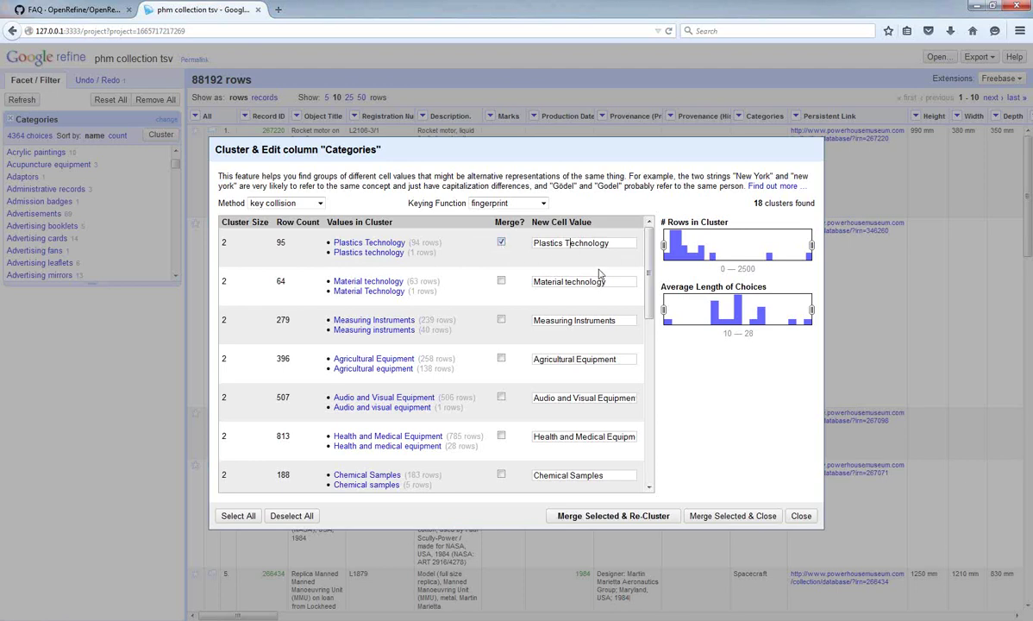
{"action": "key", "text": "Delete"}
{"action": "type", "text": "t"}
{"action": "left_click", "coordinate": [618, 244]}
{"action": "left_click", "coordinate": [502, 281]}
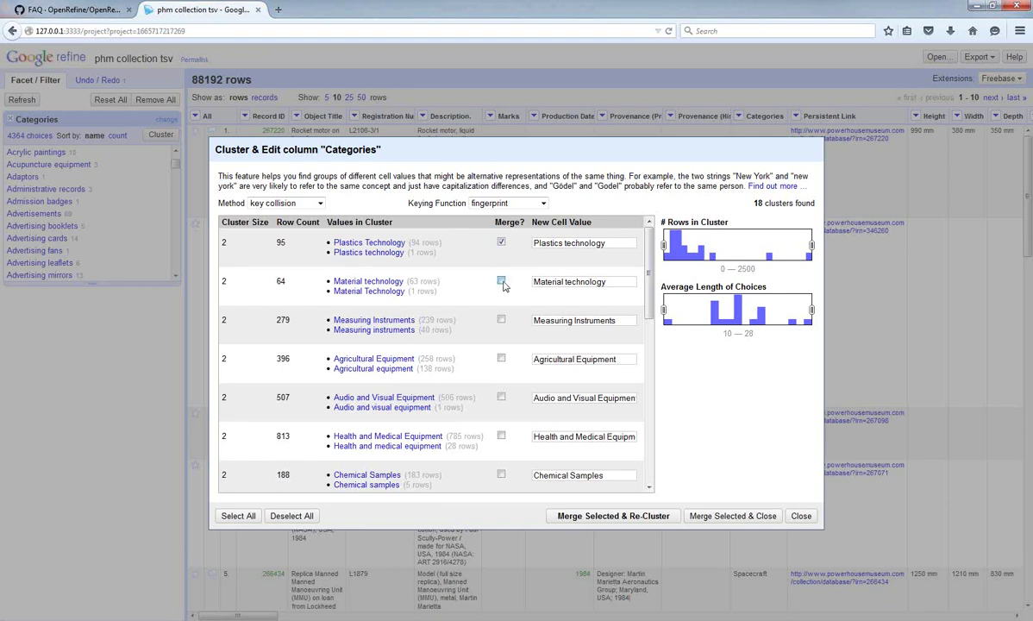
{"action": "left_click", "coordinate": [618, 281]}
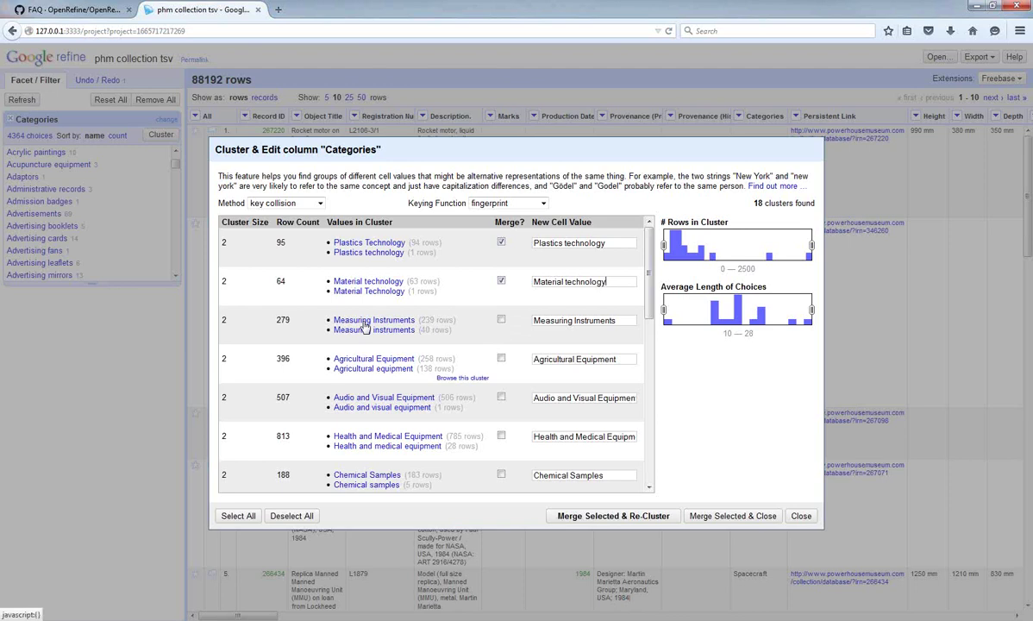
Step: Mark the Measuring Instruments cluster with new cell value "Measuring instruments", and merge the selected clusters with re-clustering
{"action": "left_click", "coordinate": [501, 319]}
{"action": "left_click", "coordinate": [574, 320]}
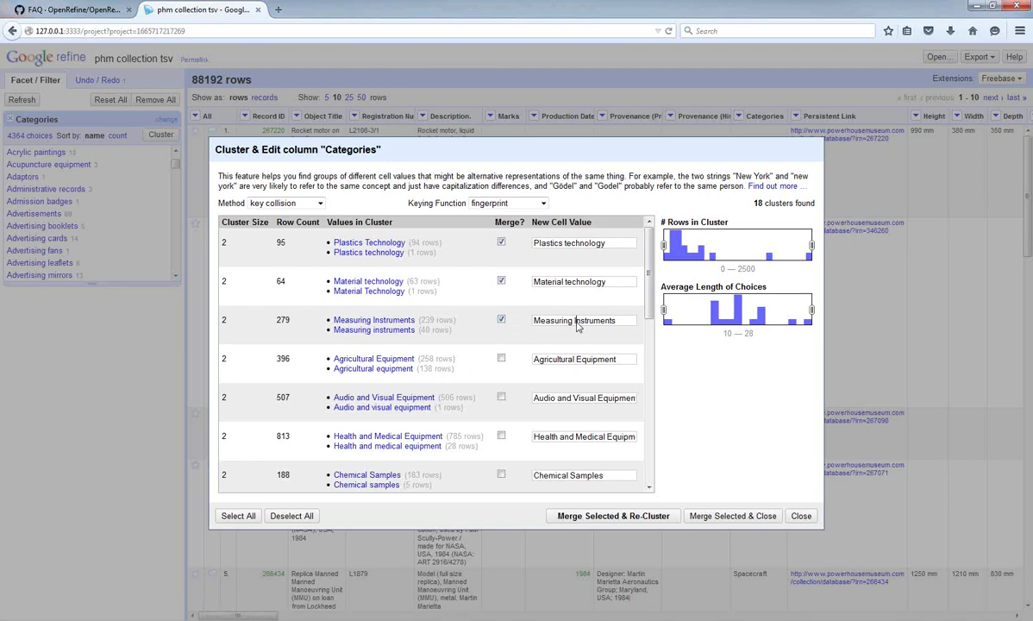
{"action": "key", "text": "Delete"}
{"action": "type", "text": "i"}
{"action": "scroll", "coordinate": [428, 302], "scroll_direction": "down", "scroll_amount": 3}
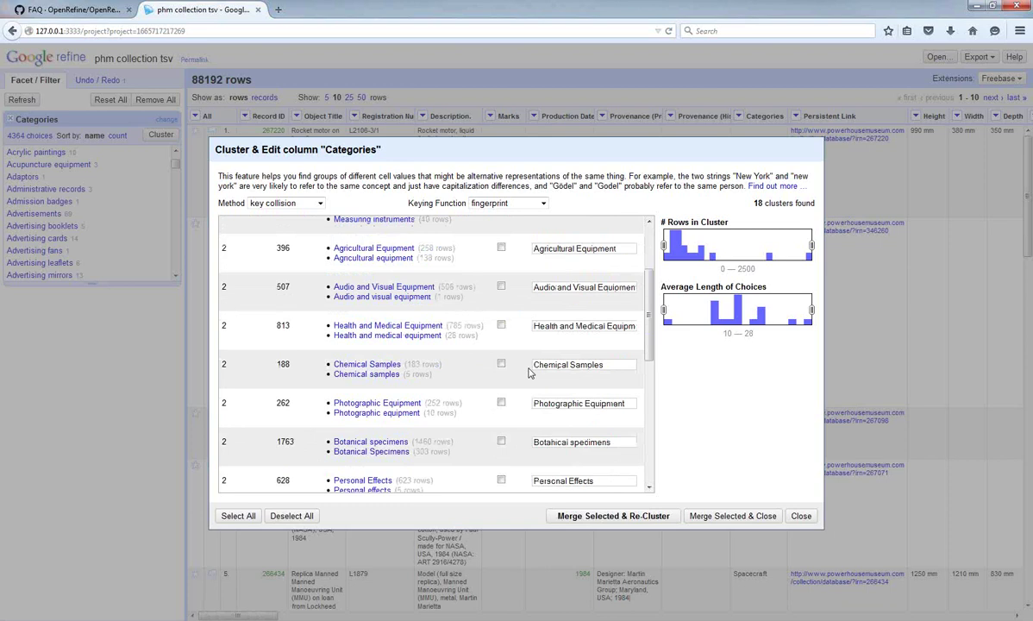
{"action": "scroll", "coordinate": [533, 366], "scroll_direction": "down", "scroll_amount": 3}
{"action": "scroll", "coordinate": [530, 372], "scroll_direction": "down", "scroll_amount": 3}
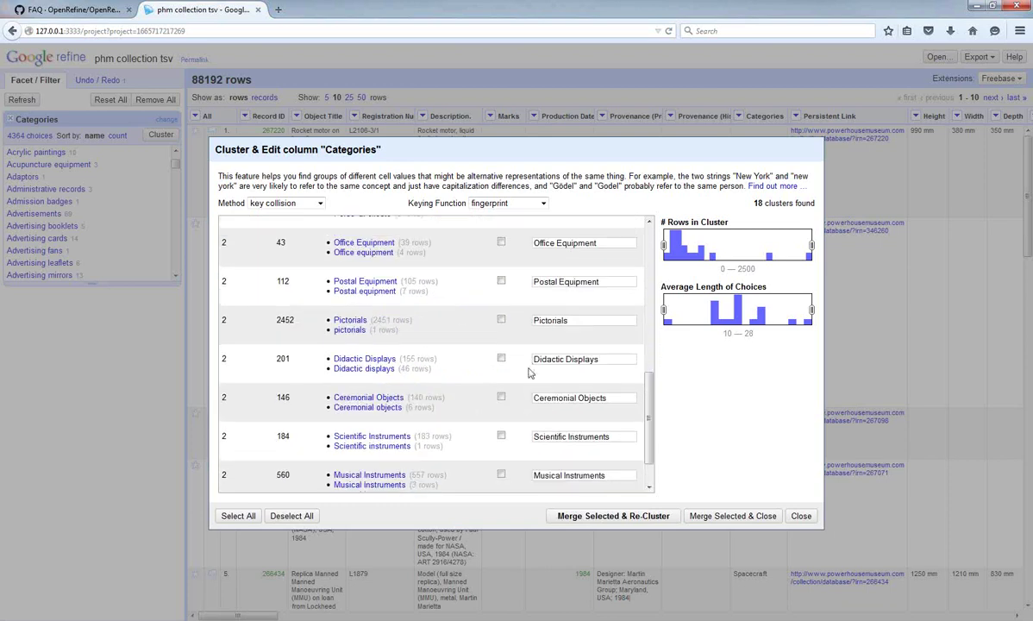
{"action": "left_click", "coordinate": [613, 513]}
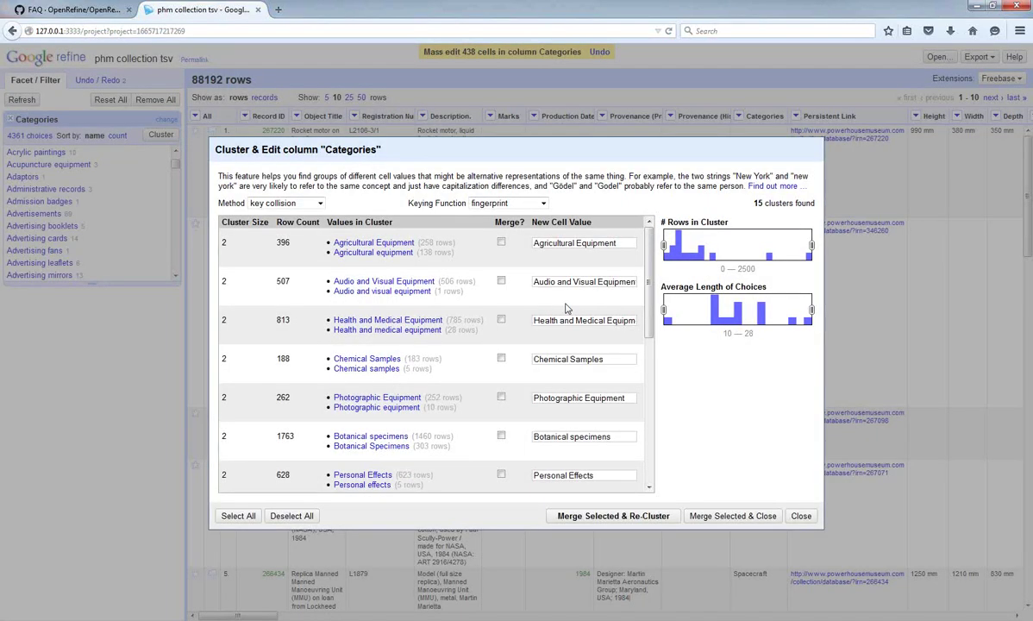
Step: Look through the remaining Categories clusters for values that differ only in capitalization
{"action": "scroll", "coordinate": [566, 308], "scroll_direction": "down", "scroll_amount": 2}
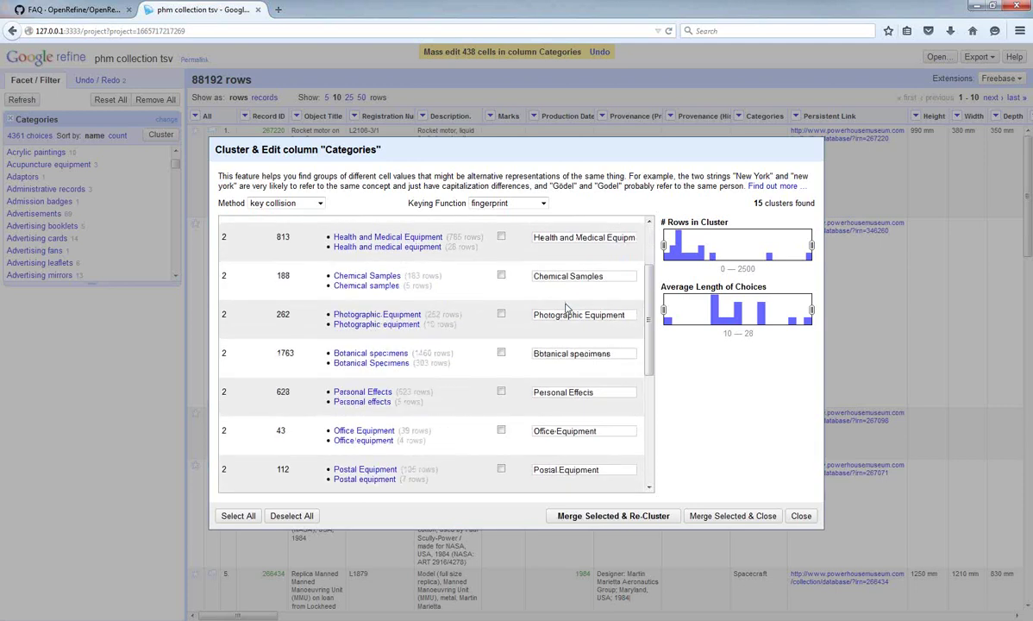
{"action": "scroll", "coordinate": [393, 354], "scroll_direction": "up", "scroll_amount": 3}
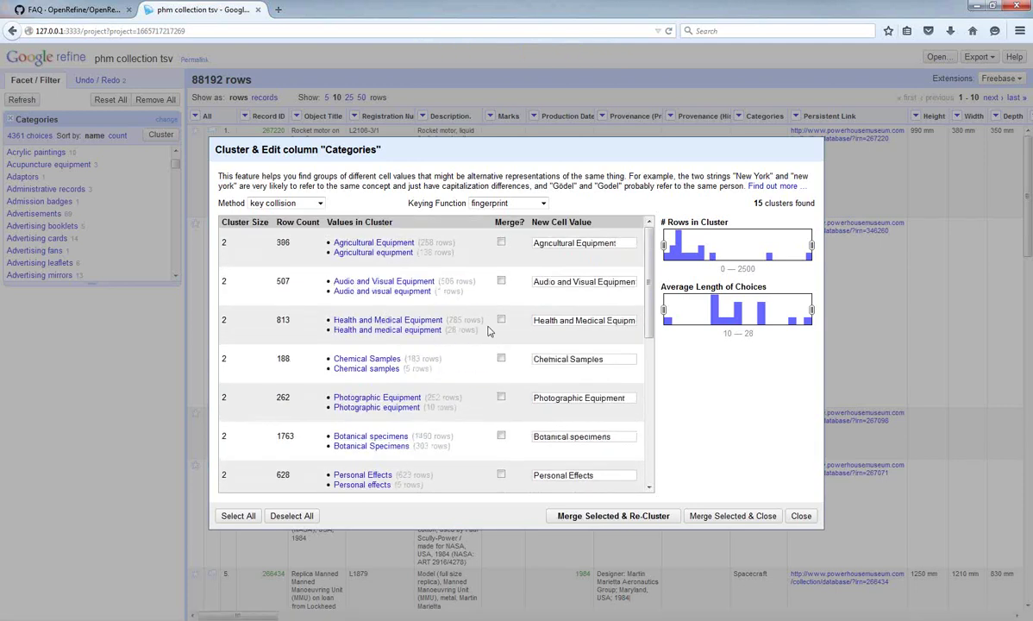
{"action": "scroll", "coordinate": [561, 369], "scroll_direction": "down", "scroll_amount": 2}
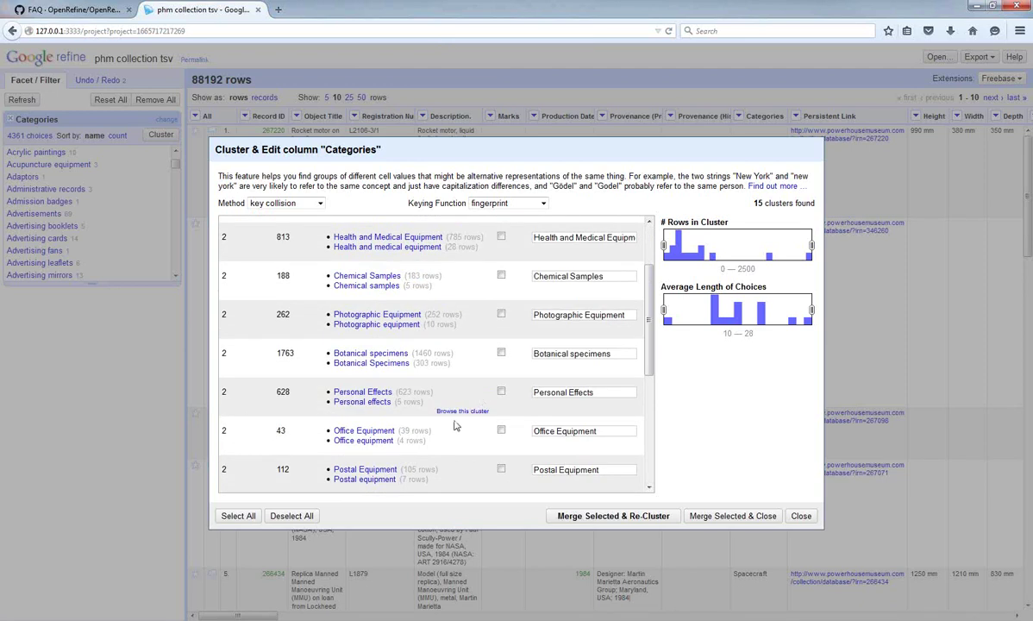
Step: Mark the Pictorials cluster for merging under the value "Pictorials", merge it and close the clustering dialog
{"action": "scroll", "coordinate": [459, 422], "scroll_direction": "down", "scroll_amount": 3}
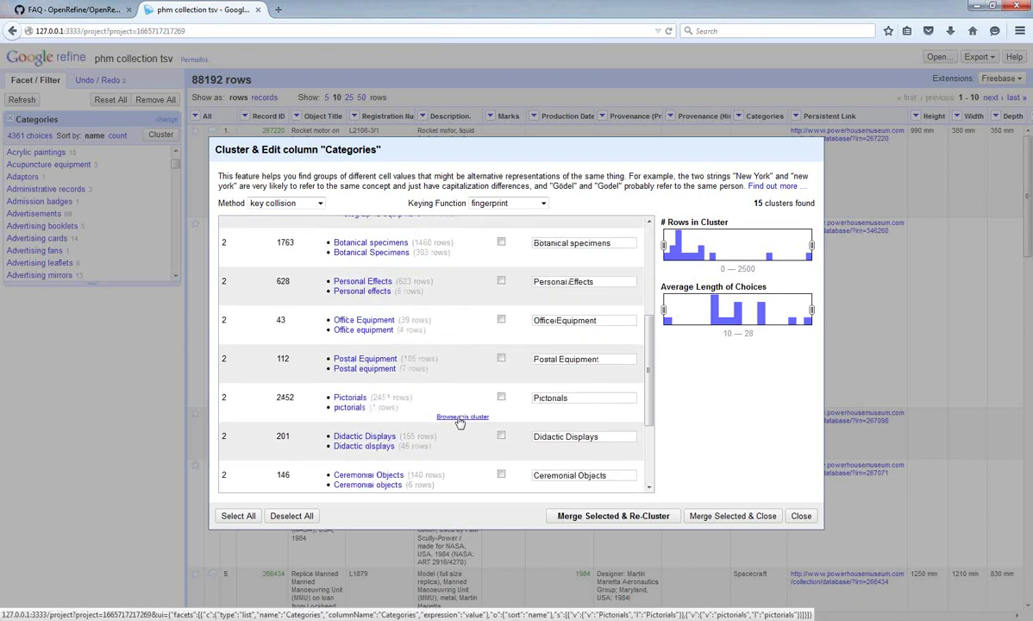
{"action": "scroll", "coordinate": [460, 422], "scroll_direction": "down", "scroll_amount": 3}
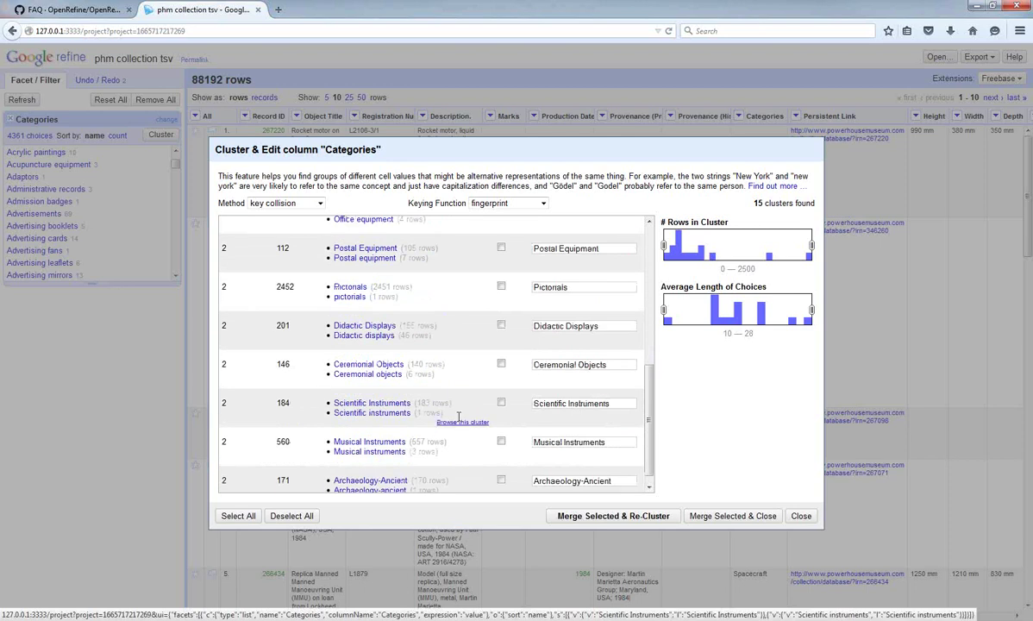
{"action": "scroll", "coordinate": [412, 423], "scroll_direction": "down", "scroll_amount": 1}
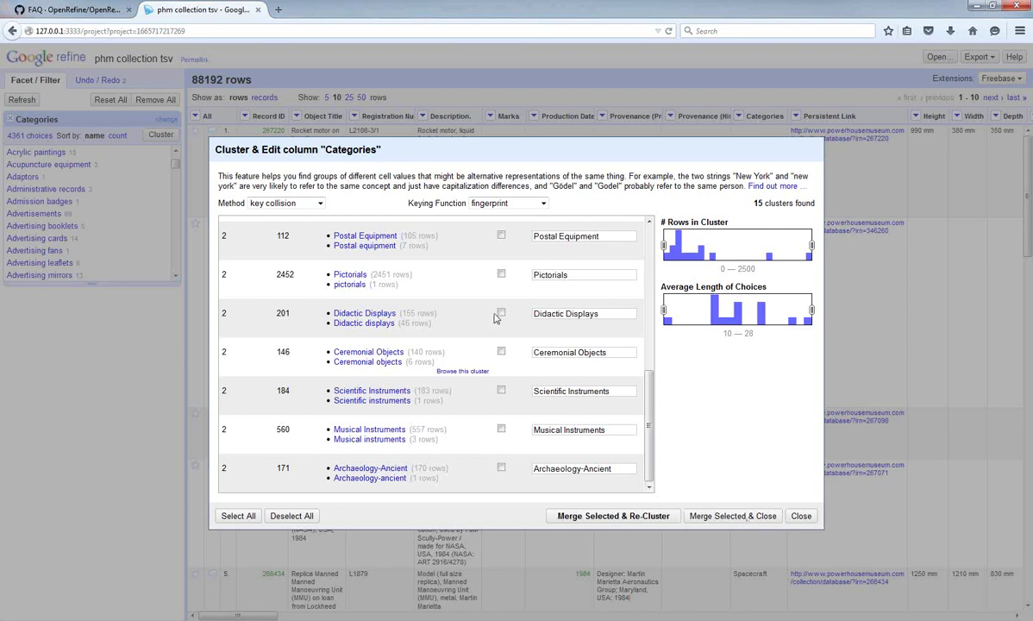
{"action": "left_click", "coordinate": [500, 275]}
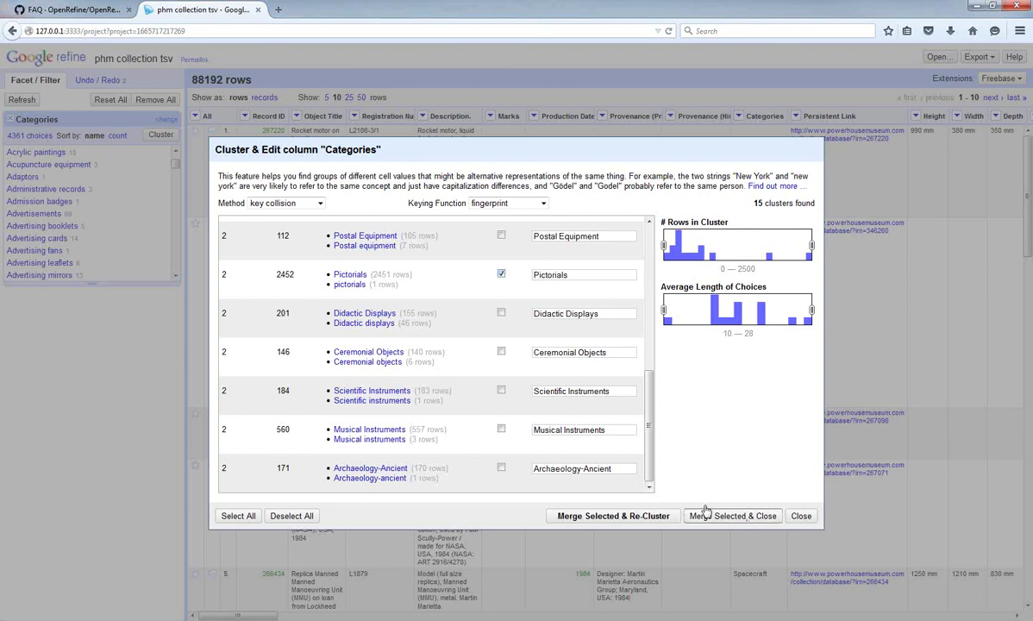
{"action": "left_click", "coordinate": [705, 511]}
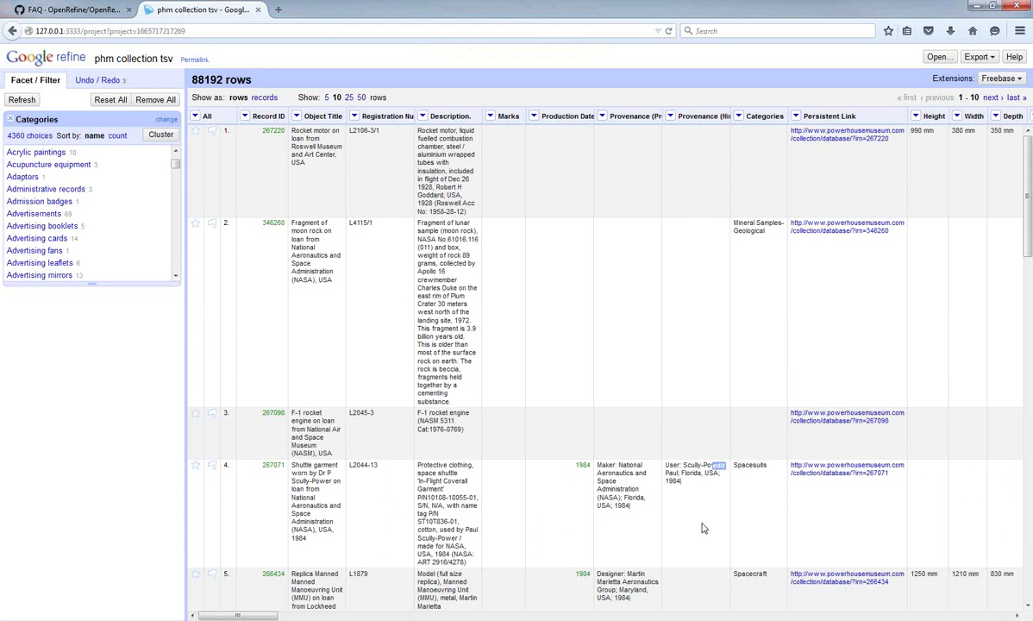
Step: Switch to PowerPoint to review the OpenRefine Features slide, and return to the OpenRefine project in the browser
{"action": "key", "text": "alt+Tab"}
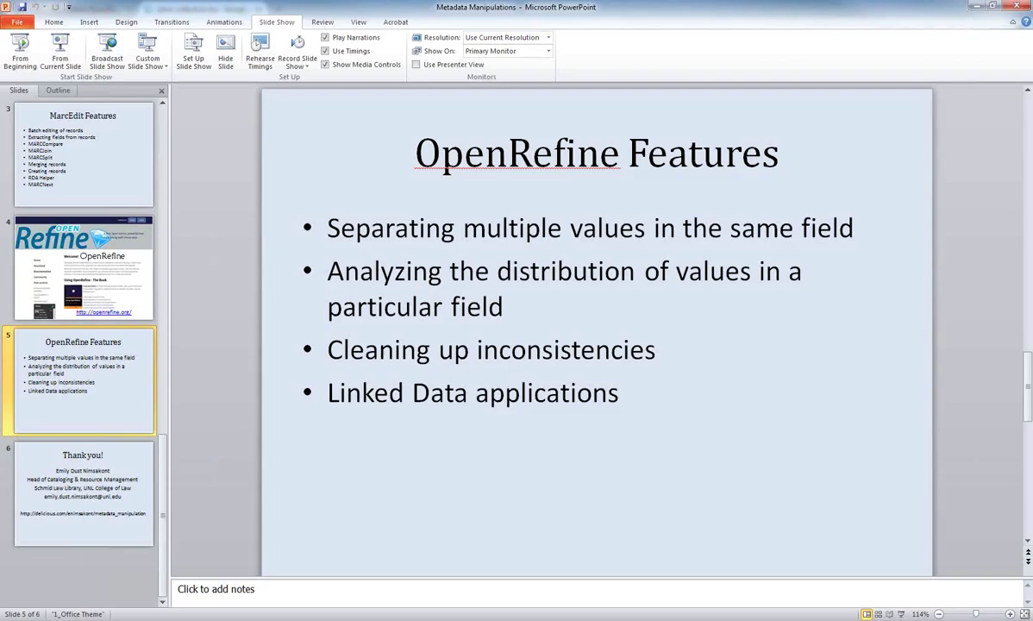
{"action": "left_click", "coordinate": [437, 213]}
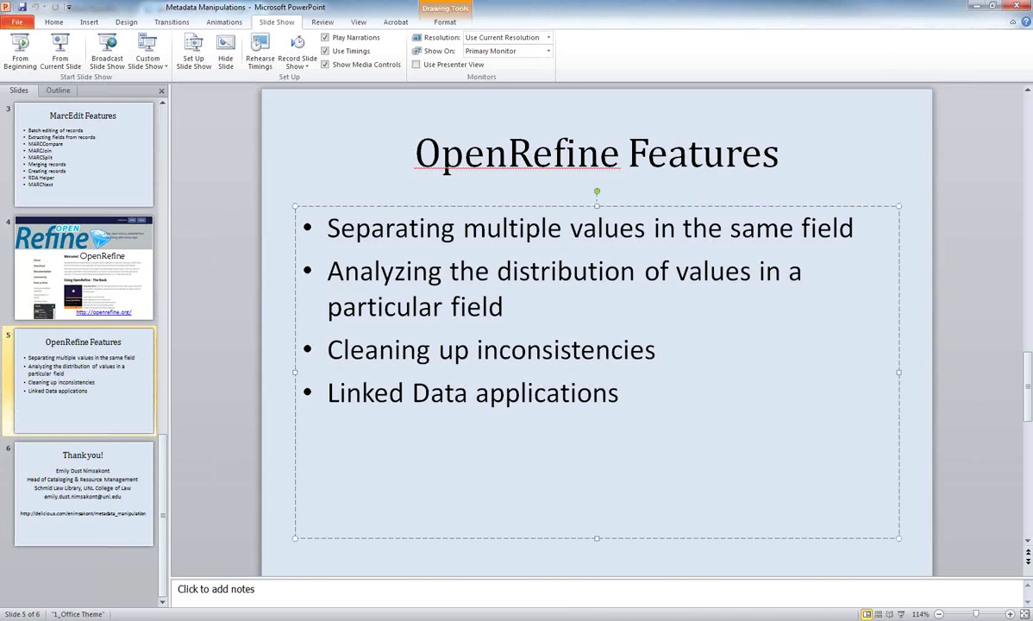
{"action": "left_click", "coordinate": [178, 576]}
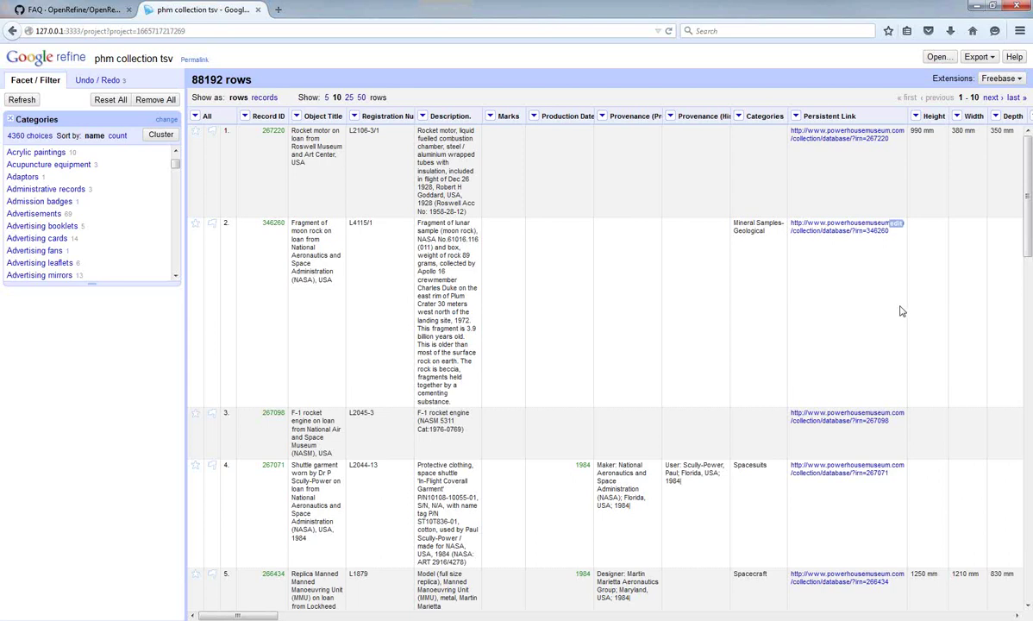
Step: Review the export formats available for the project
{"action": "left_click", "coordinate": [1020, 79]}
{"action": "left_click", "coordinate": [1020, 79]}
{"action": "left_click", "coordinate": [992, 57]}
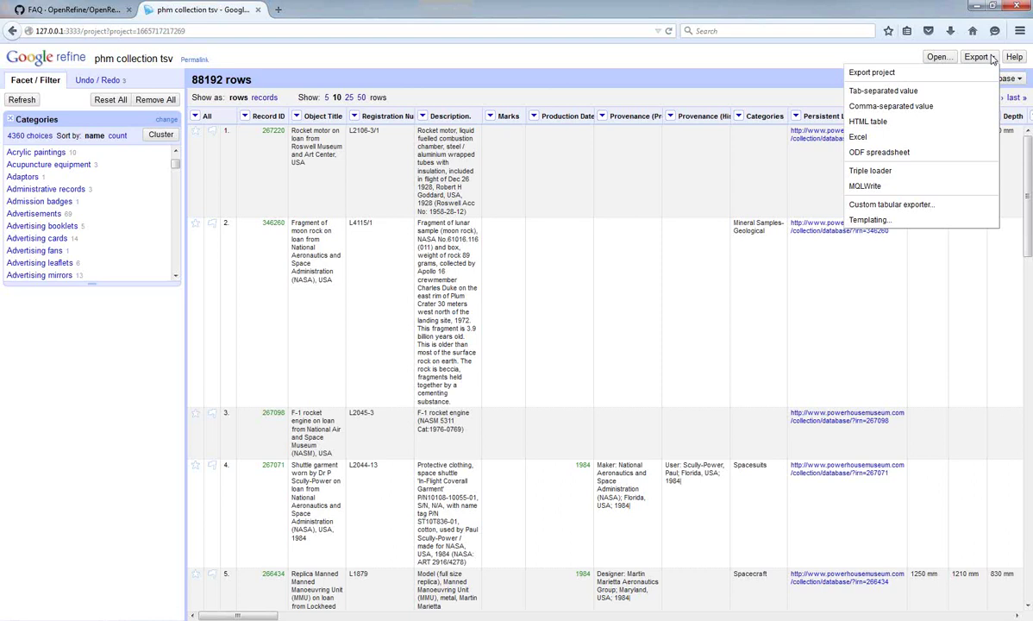
{"action": "left_click", "coordinate": [992, 58]}
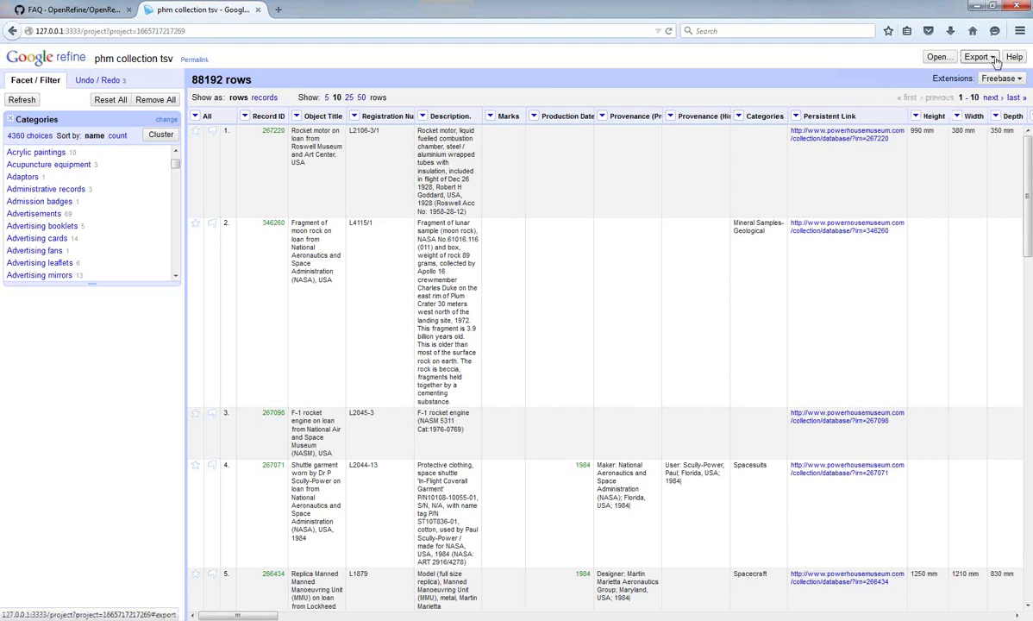
{"action": "left_click", "coordinate": [995, 58]}
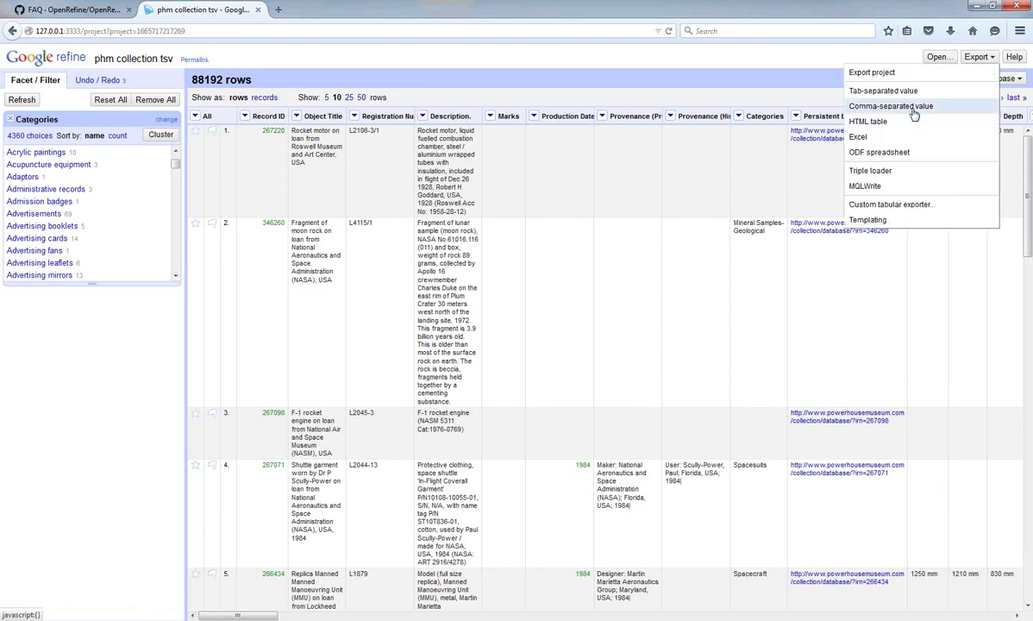
{"action": "left_click", "coordinate": [834, 86]}
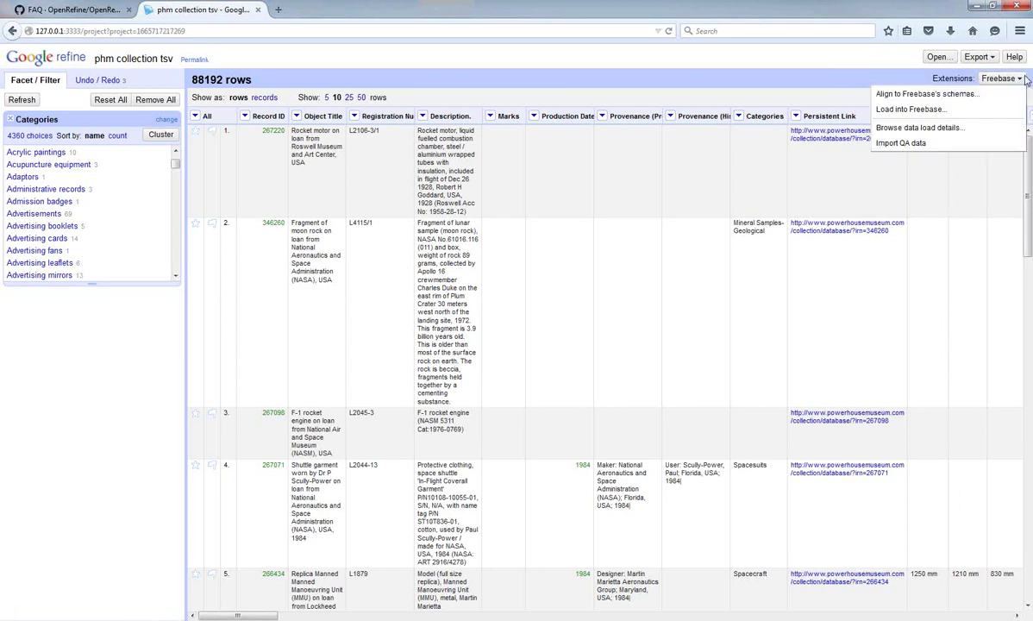
Step: Review the commands offered by the Freebase extension
{"action": "left_click", "coordinate": [1022, 82]}
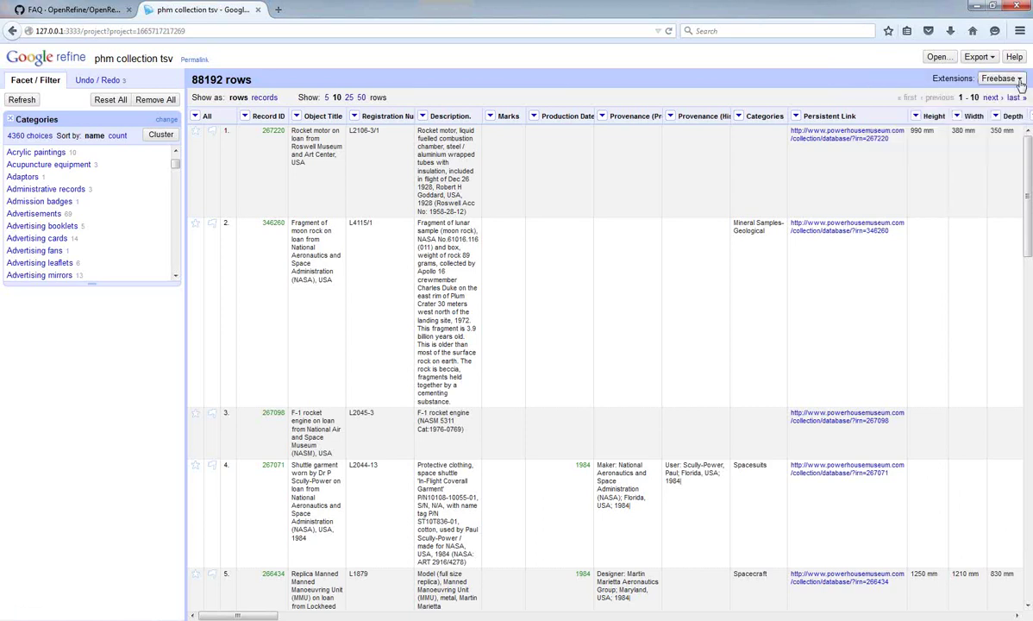
{"action": "left_click", "coordinate": [1021, 81]}
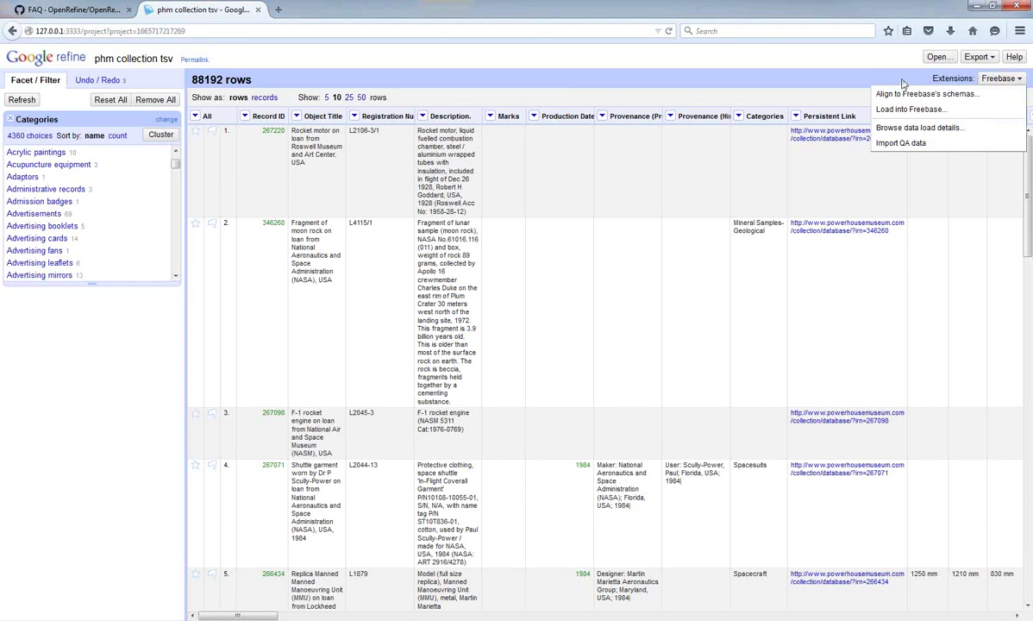
{"action": "left_click", "coordinate": [904, 81]}
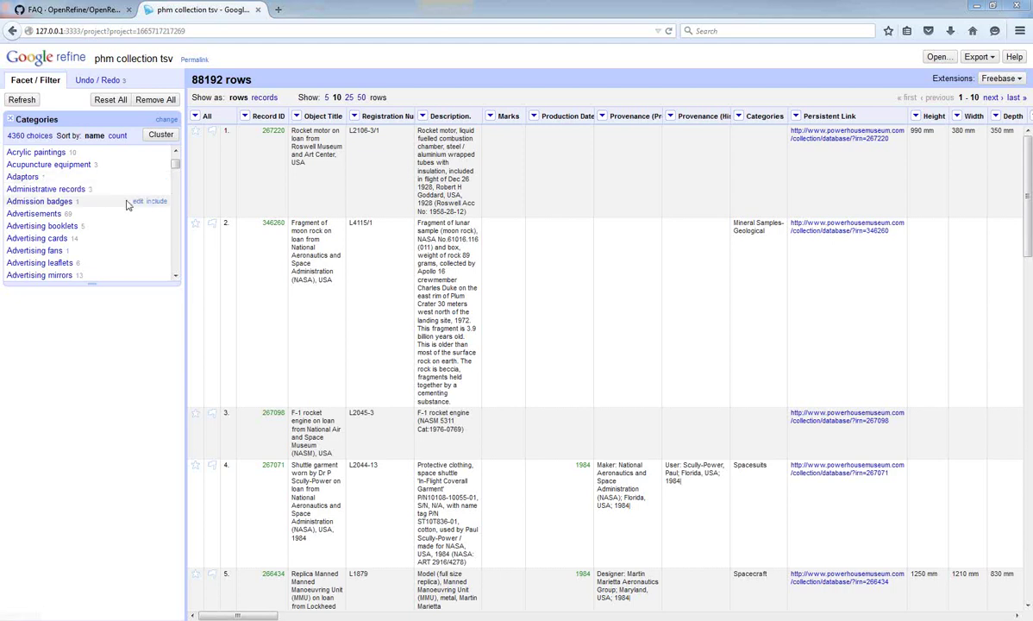
Step: Try to clear the text of the "Admission badges" value in the Categories facet
{"action": "left_click", "coordinate": [137, 202]}
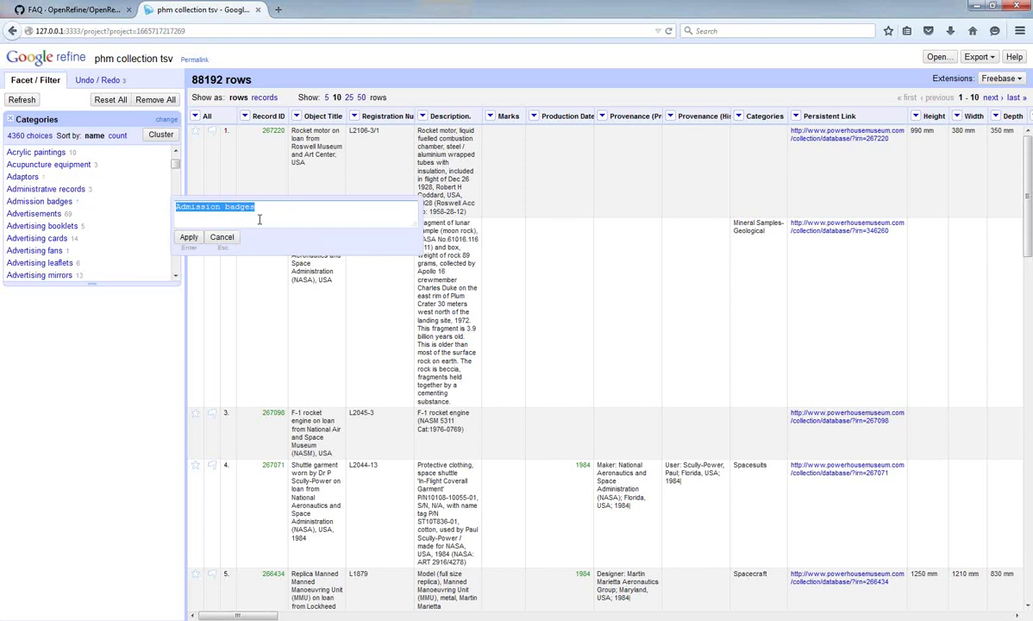
{"action": "key", "text": "BackSpace"}
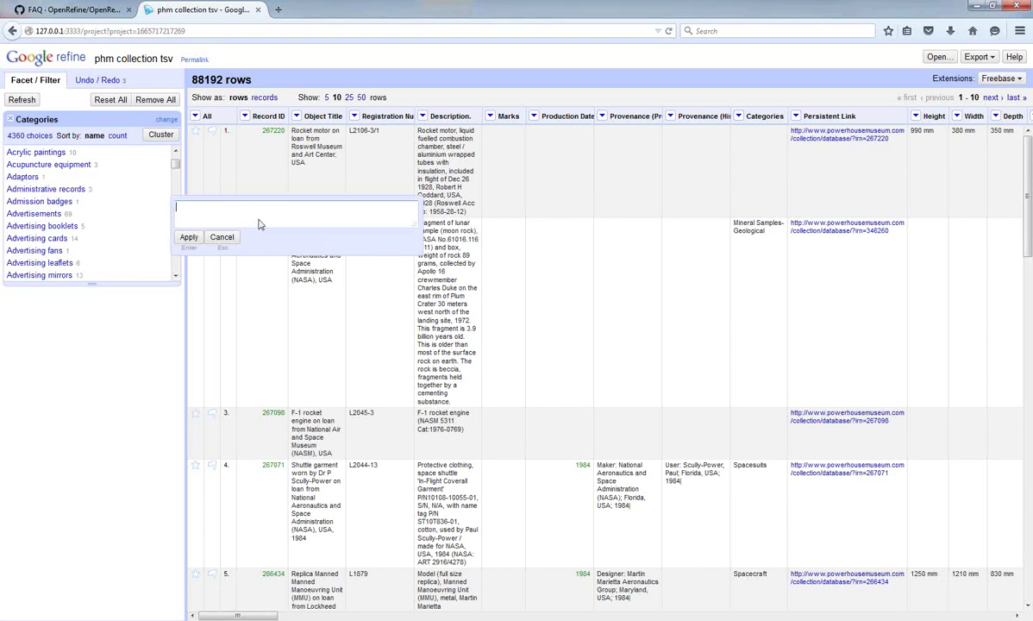
{"action": "left_click", "coordinate": [191, 239]}
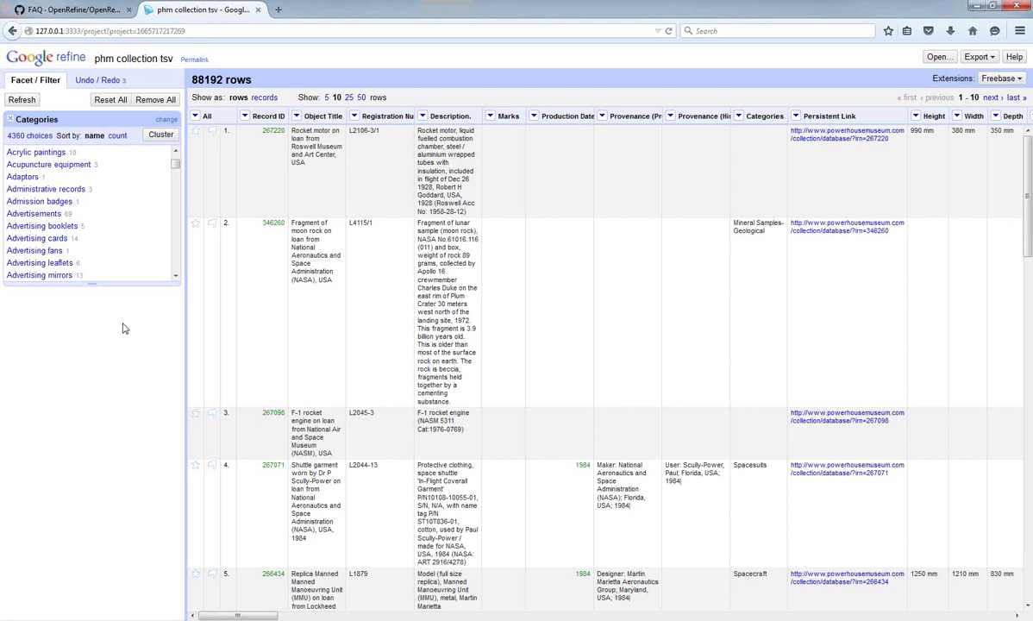
Step: Examine the numeric and misplaced values at the start of the Categories facet list
{"action": "left_click", "coordinate": [175, 152]}
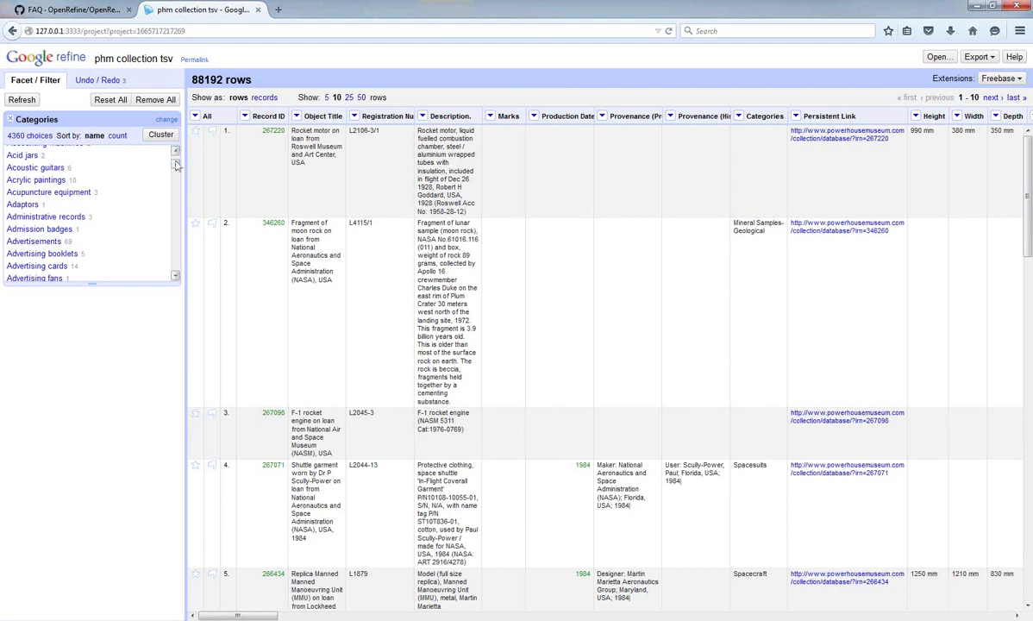
{"action": "scroll", "coordinate": [175, 158], "scroll_direction": "up", "scroll_amount": 3}
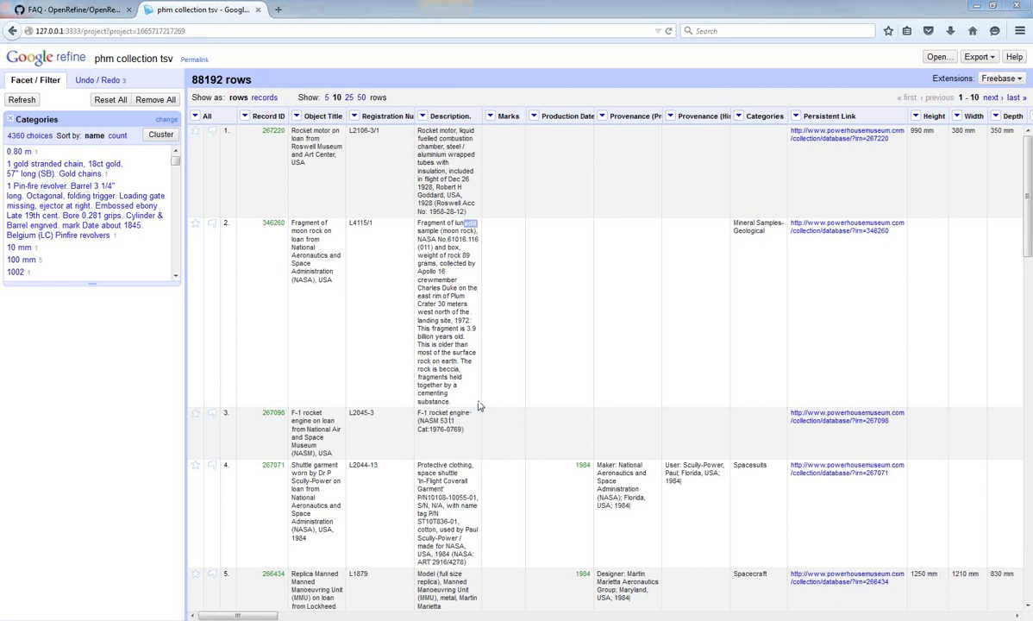
Step: Switch to PowerPoint and start the slide show from the closing "Thank you!" slide
{"action": "key", "text": "alt+Tab"}
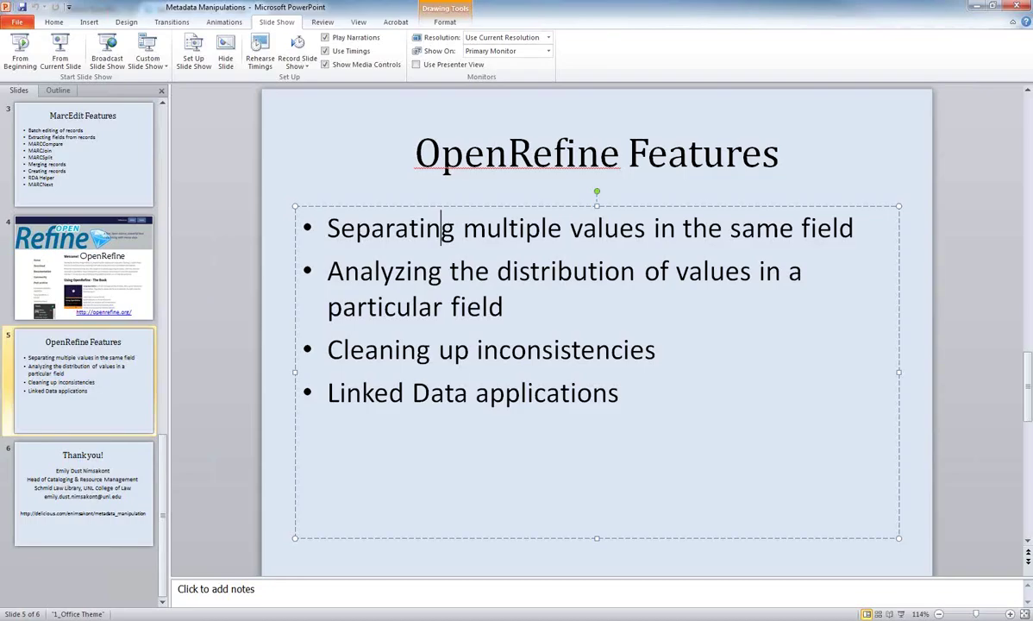
{"action": "left_click", "coordinate": [134, 488]}
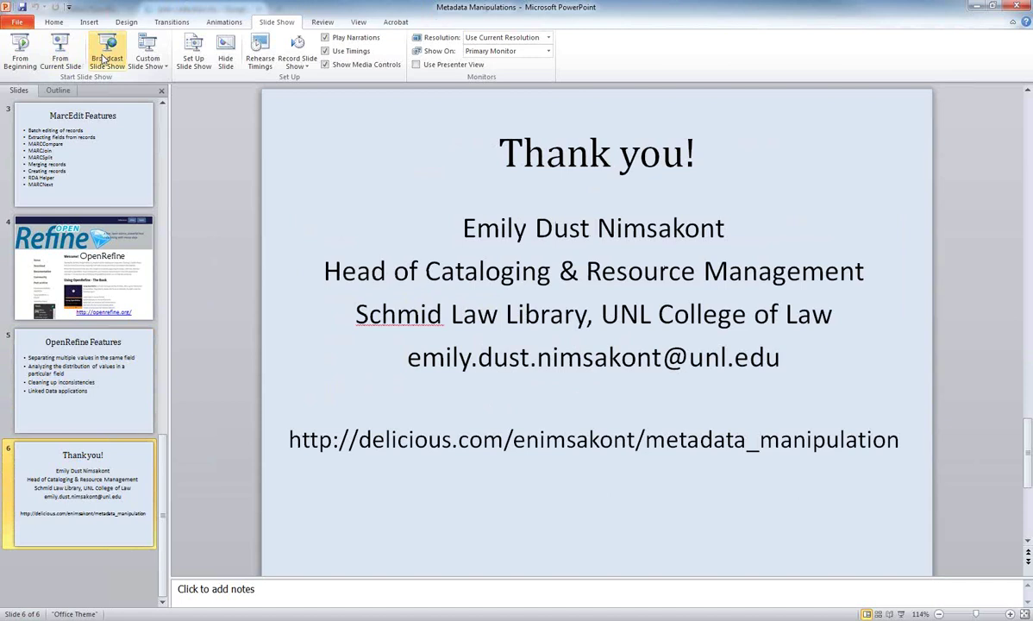
{"action": "left_click", "coordinate": [60, 57]}
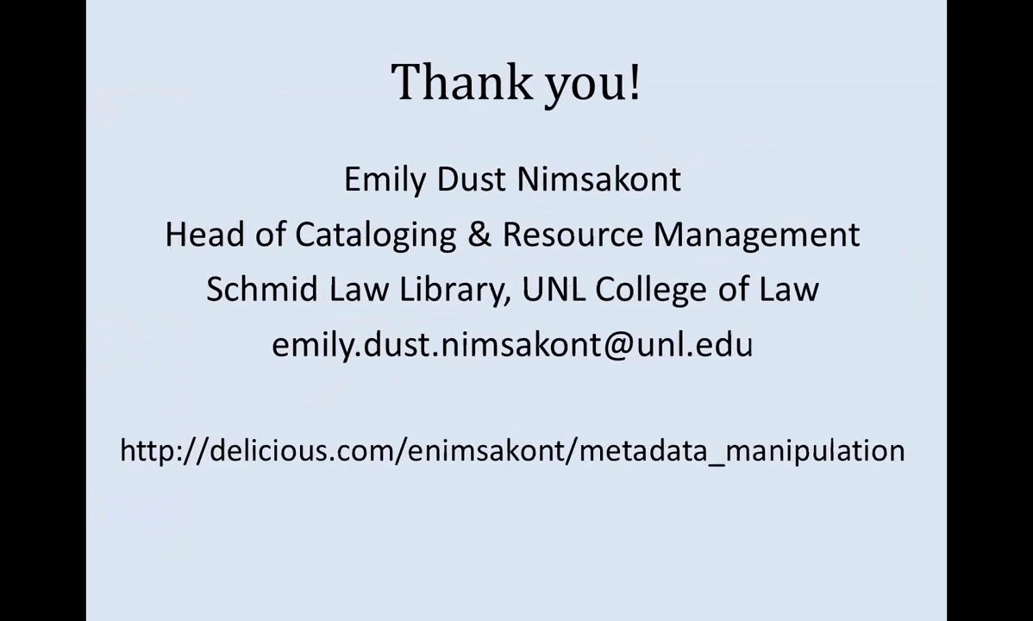